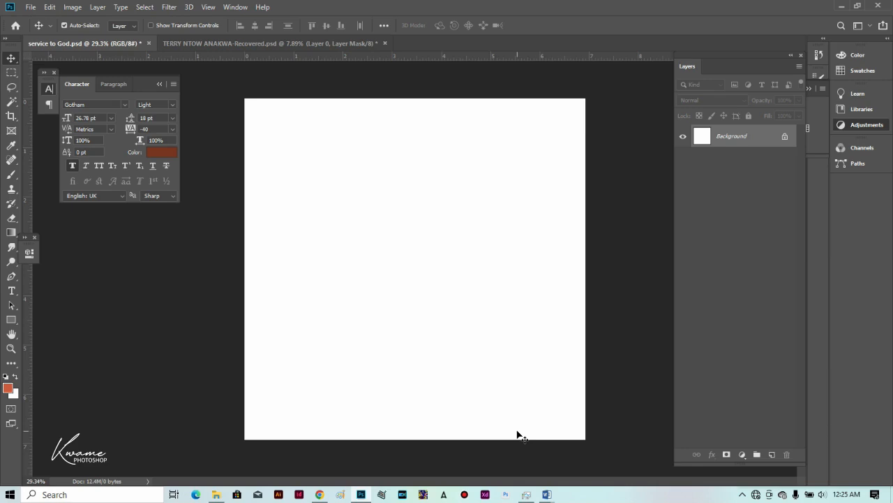
# Add a light orange #fabd6a Solid Color fill layer covering the whole canvas.
pyautogui.scroll(1, 426, 392)
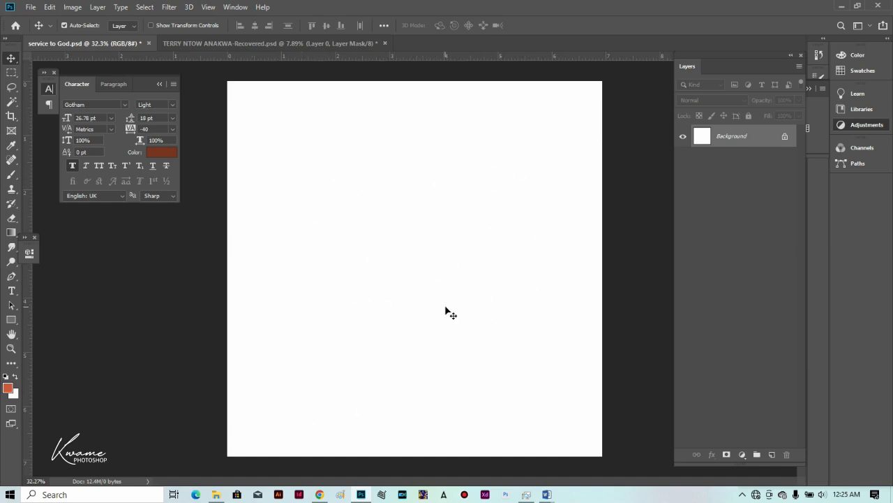
pyautogui.click(744, 455)
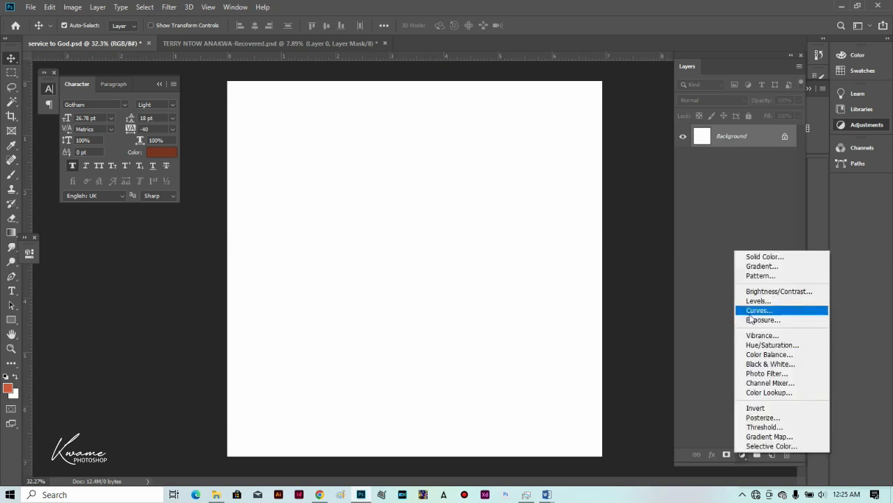
pyautogui.click(761, 256)
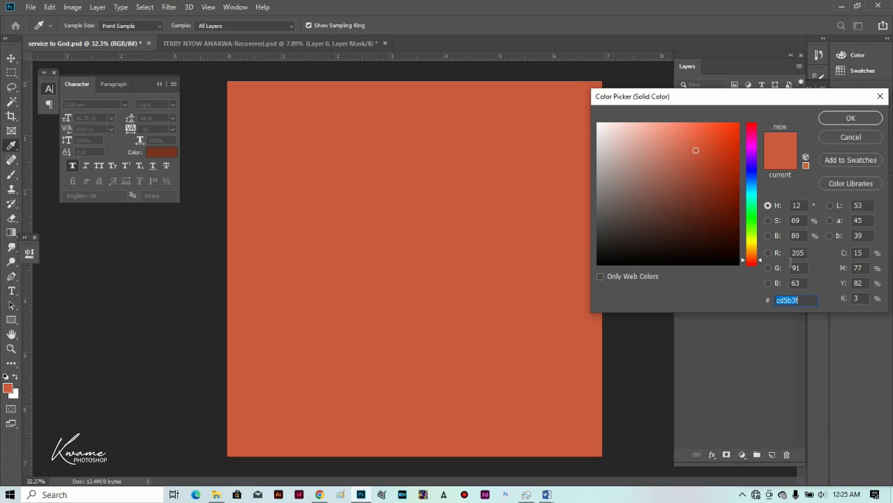
pyautogui.write('fa')
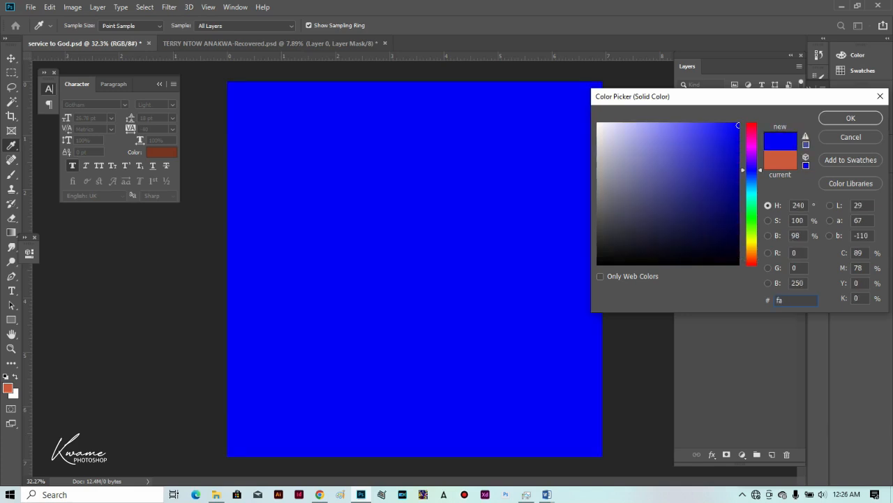
pyautogui.write('b')
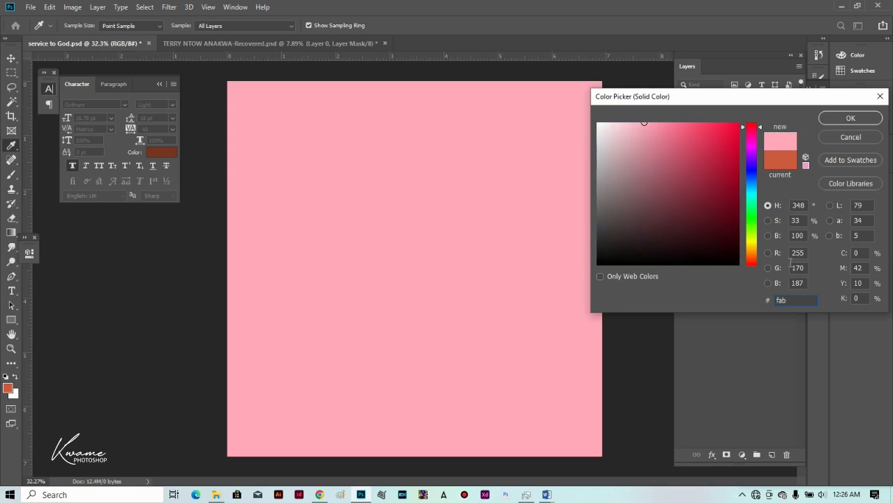
pyautogui.write('d')
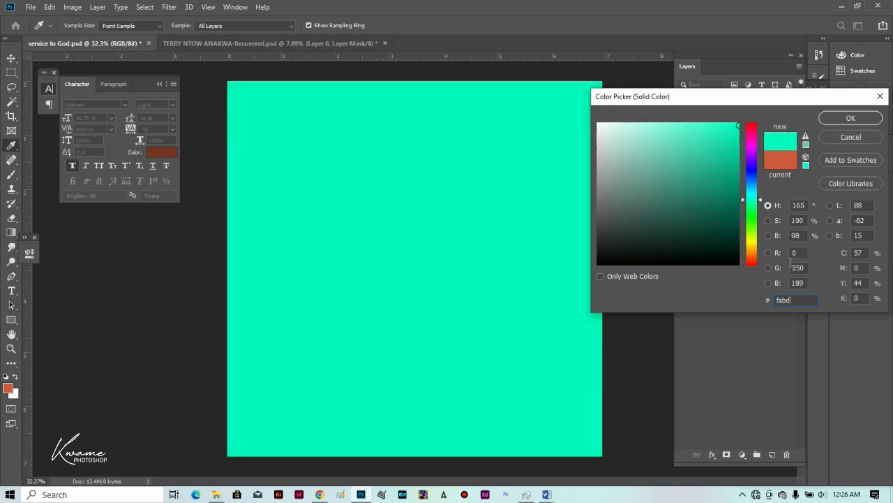
pyautogui.write('6a')
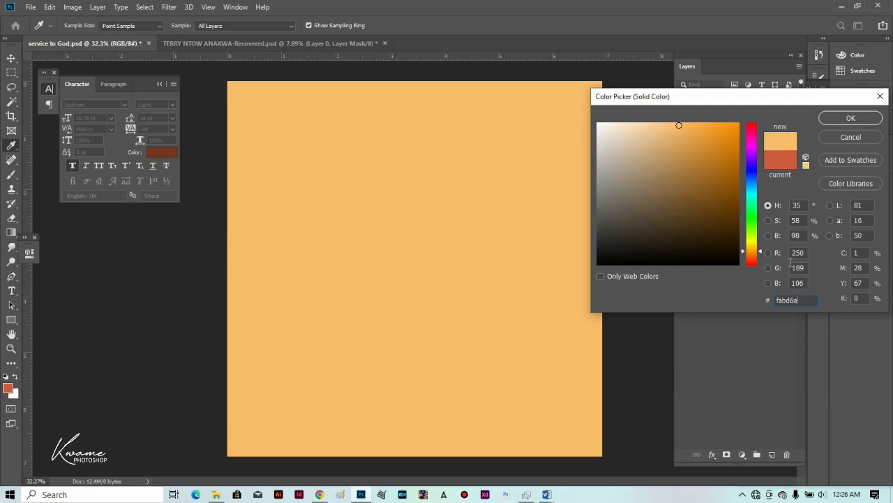
pyautogui.press('Return')
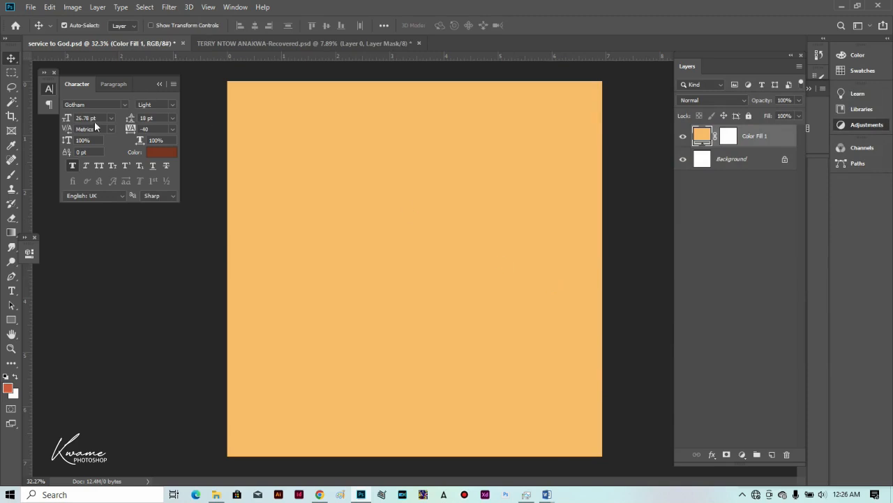
# Draw a full-height rectangle filled #d65c42 and move it right, just left of centre.
pyautogui.click(12, 320)
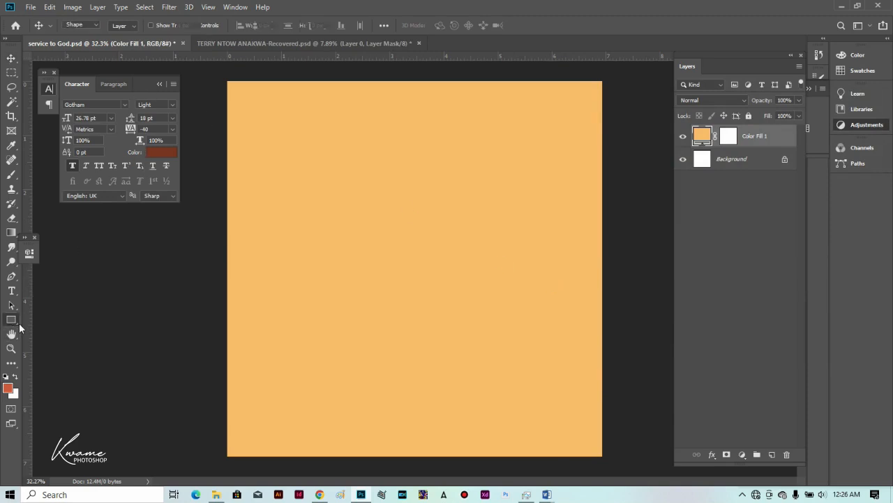
pyautogui.moveTo(219, 72); pyautogui.dragTo(308, 457)
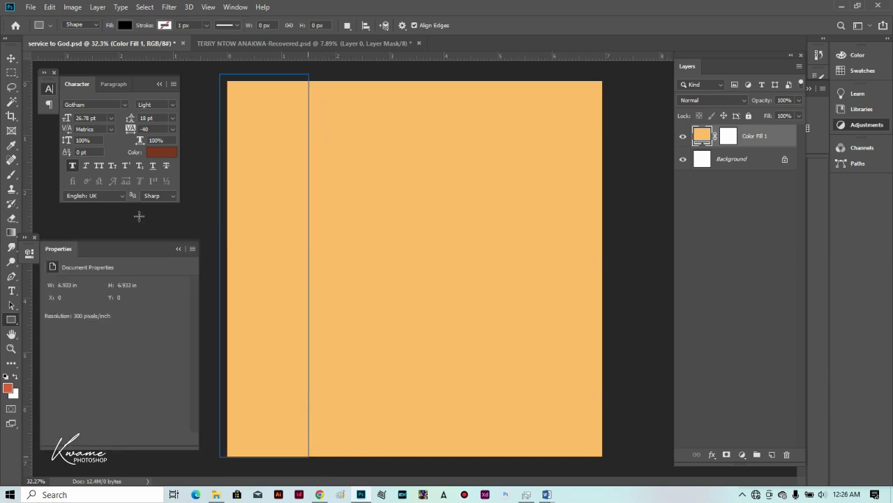
pyautogui.click(126, 25)
pyautogui.click(177, 47)
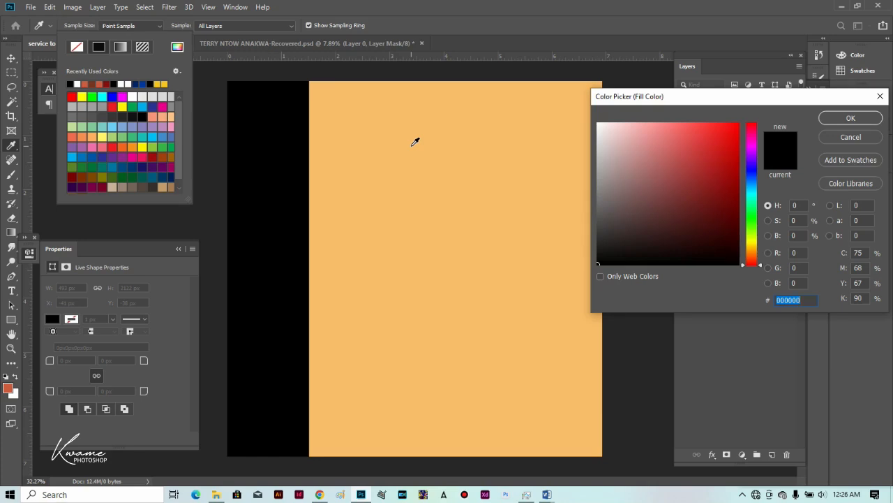
pyautogui.write('d6')
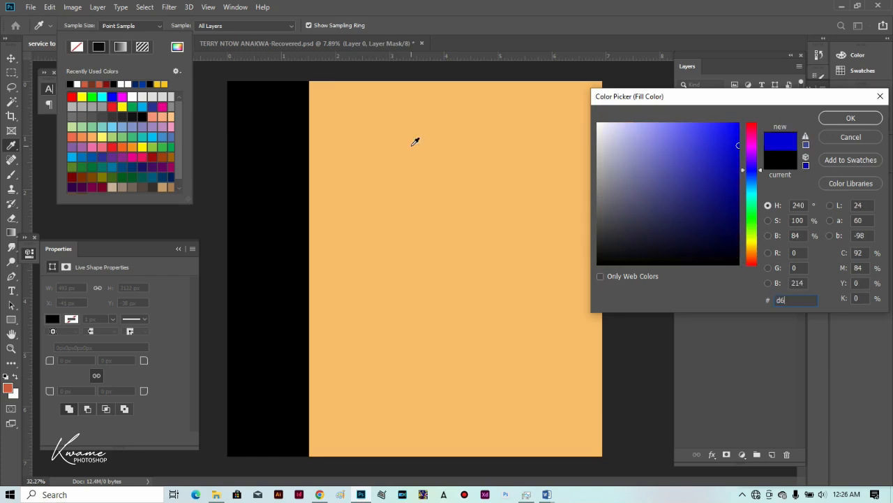
pyautogui.write('5c')
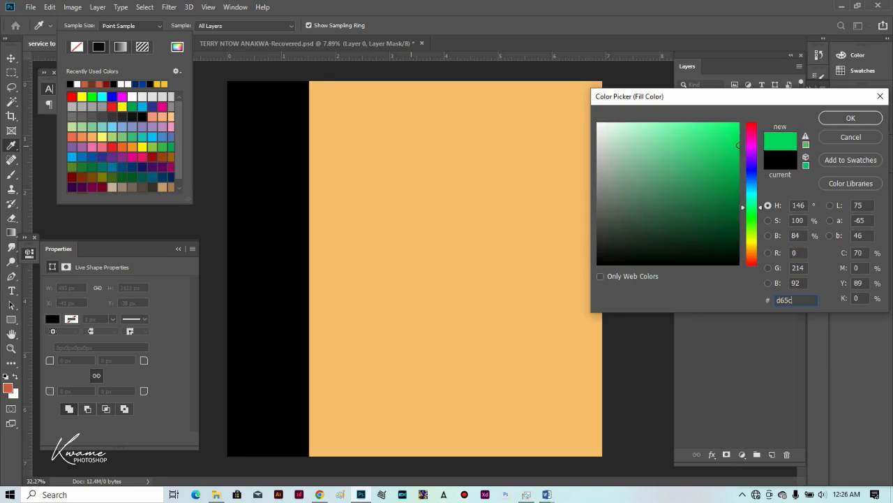
pyautogui.write('42')
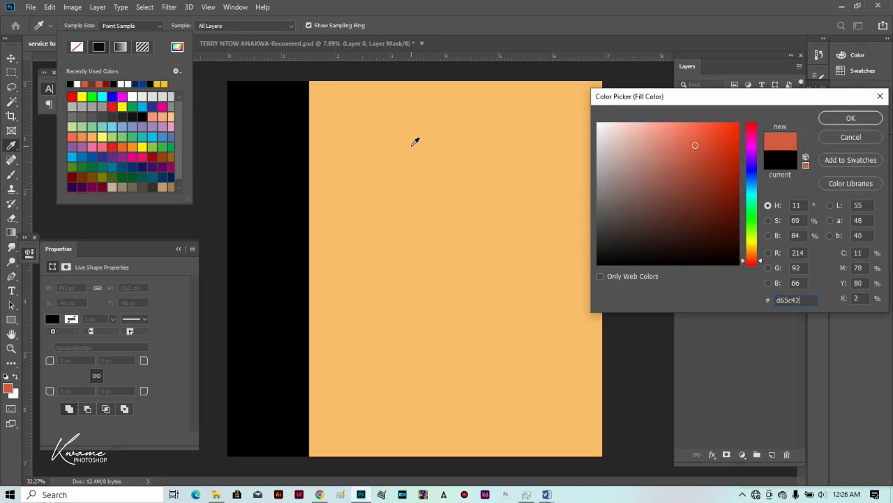
pyautogui.press('Return')
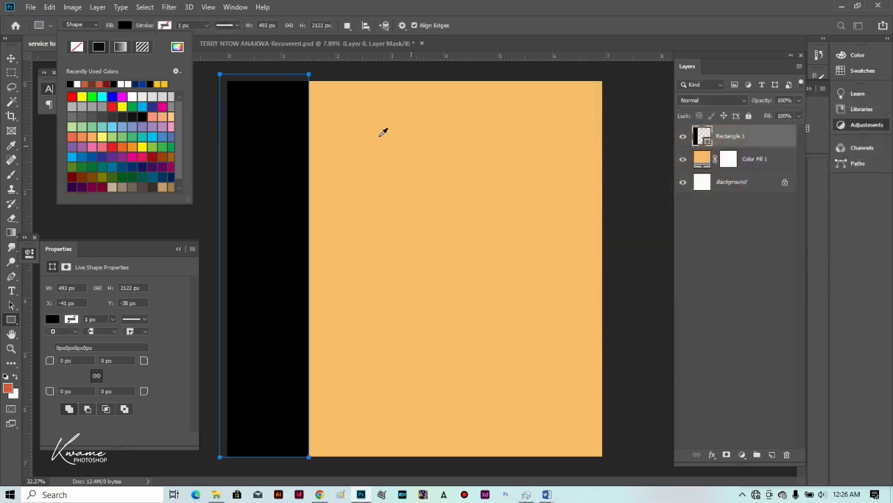
pyautogui.click(10, 59)
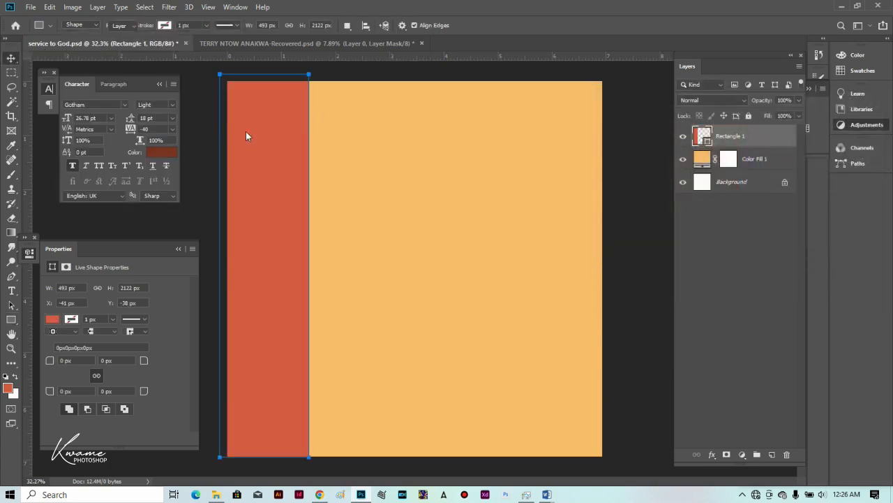
pyautogui.moveTo(280, 167); pyautogui.dragTo(252, 179)
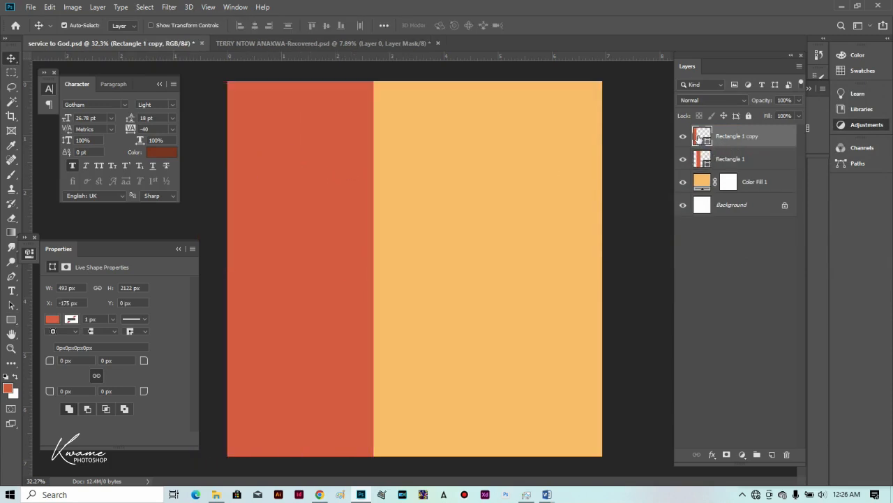
# Recolour the copied stripe to dark brown #7b3422.
pyautogui.doubleClick(698, 137)
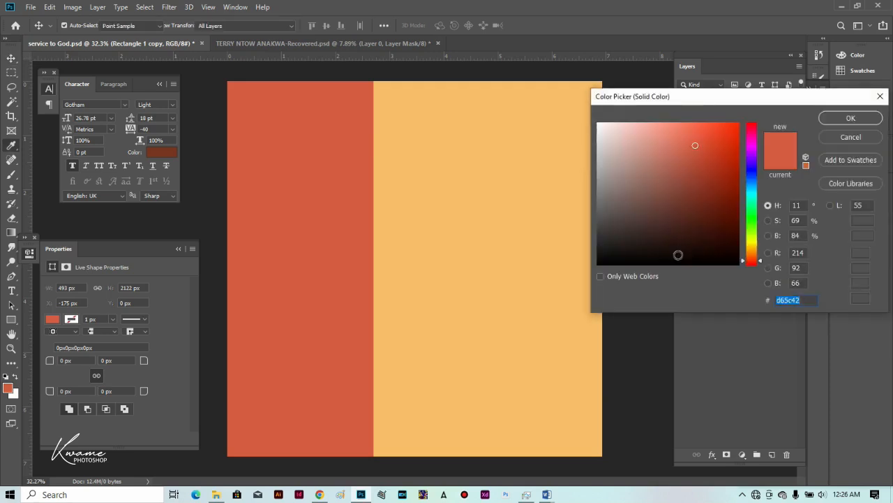
pyautogui.write('7')
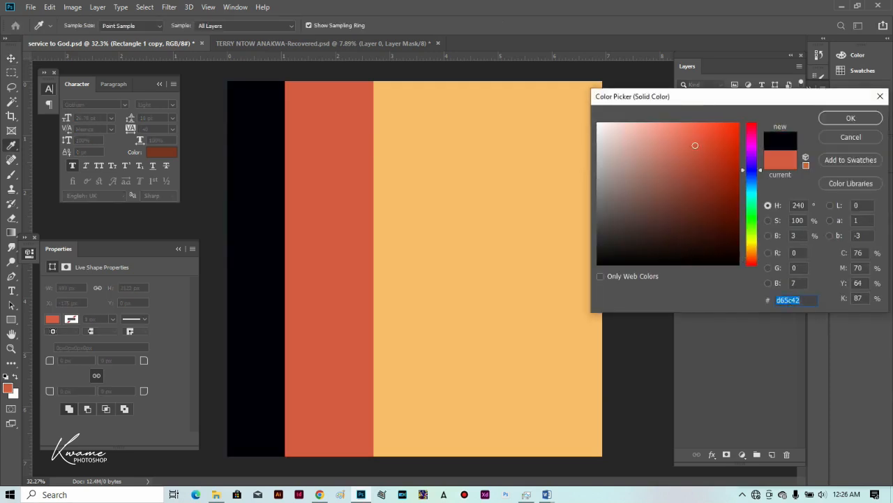
pyautogui.write('b')
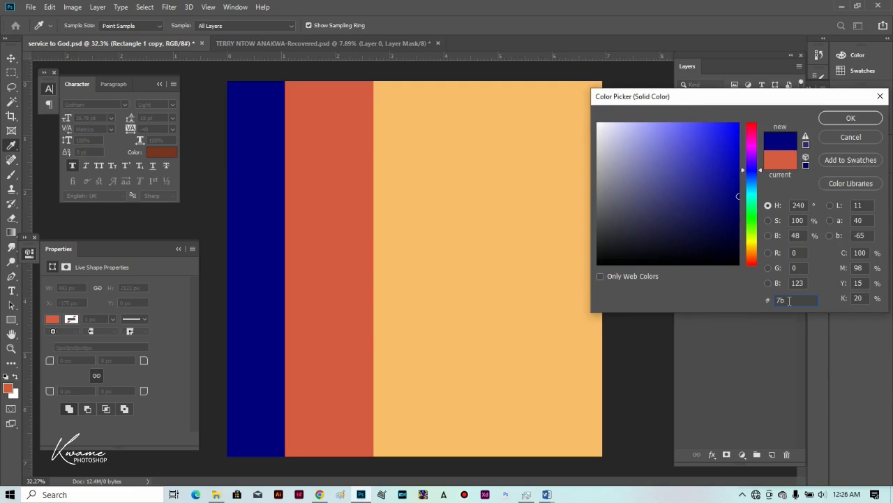
pyautogui.write('3')
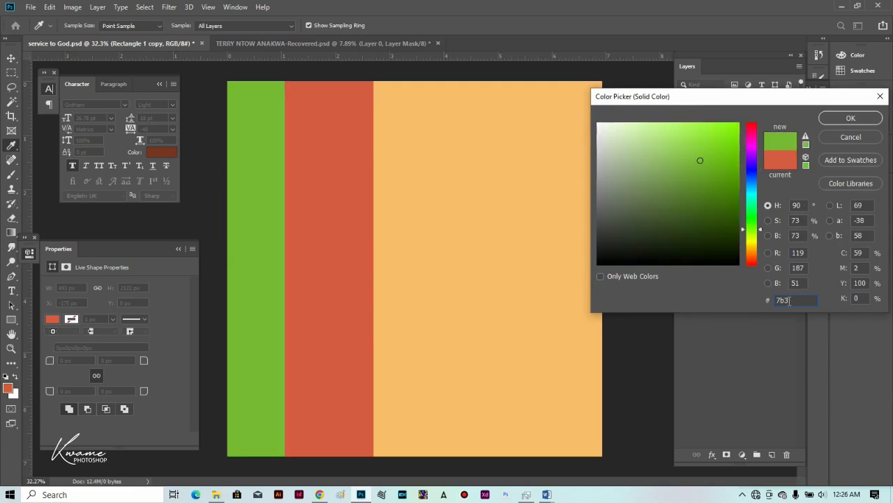
pyautogui.write('422')
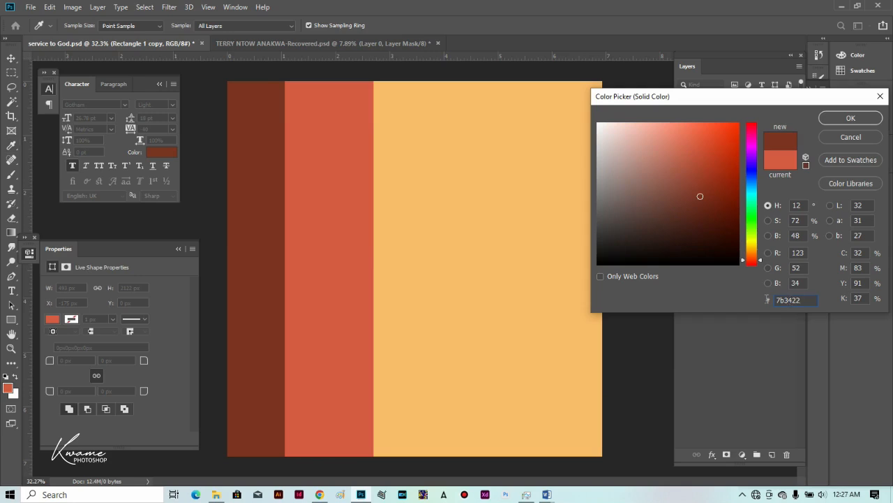
pyautogui.press('Return')
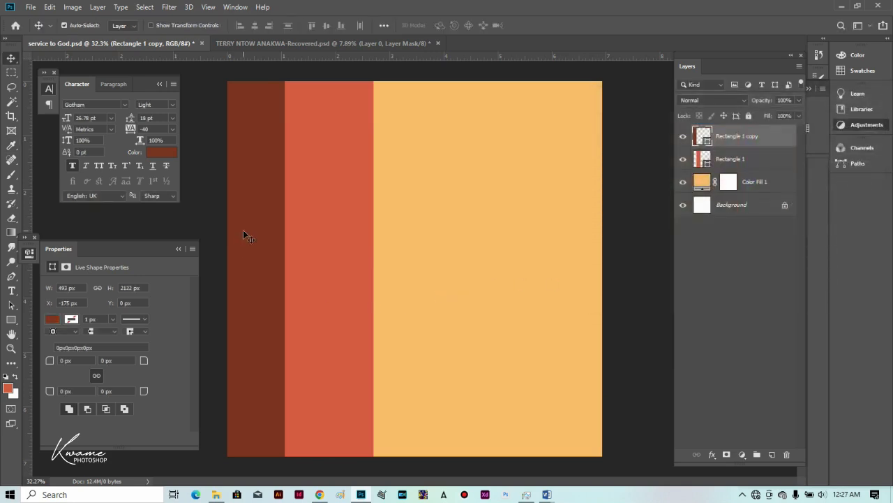
# Shift the brown and red-orange stripes right, then bring up the man's photo document.
pyautogui.moveTo(249, 229); pyautogui.dragTo(276, 231)
pyautogui.moveTo(329, 223); pyautogui.dragTo(336, 225)
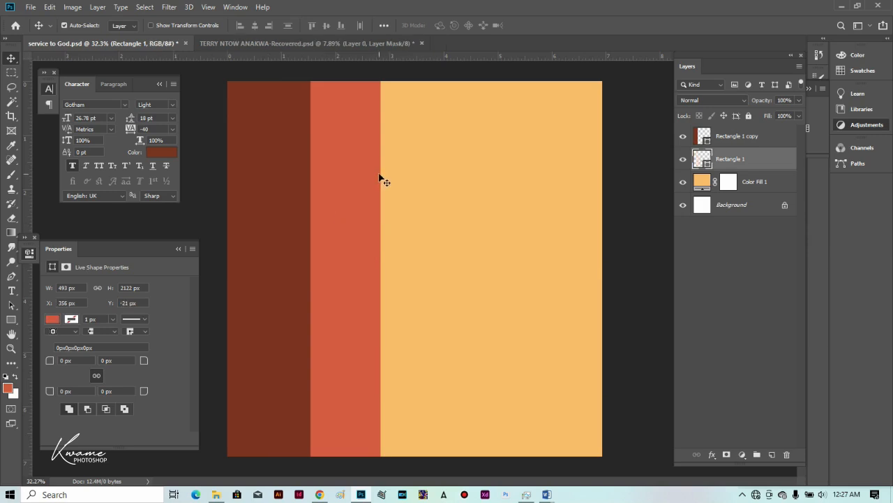
pyautogui.click(307, 43)
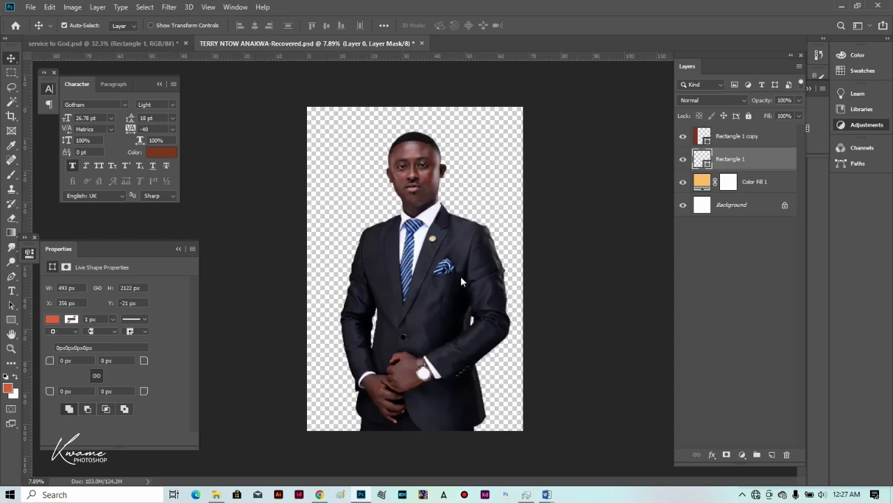
# Bring the suited man's photo into the poster above the stripes and scale it down.
pyautogui.moveTo(461, 268); pyautogui.dragTo(348, 271)
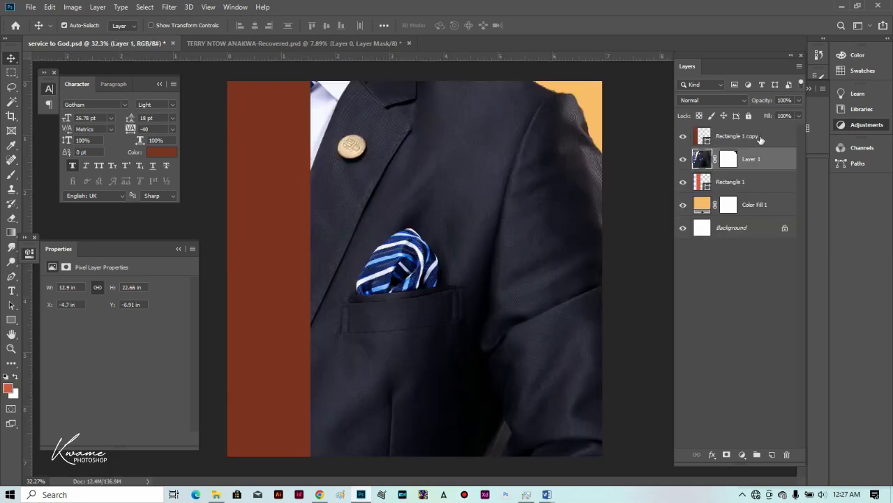
pyautogui.moveTo(772, 164); pyautogui.dragTo(764, 131)
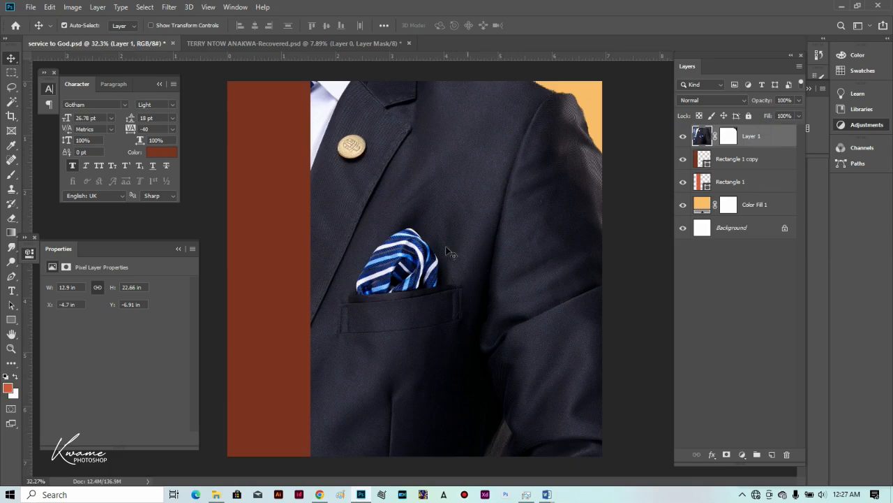
pyautogui.hotkey('ctrl', 't')
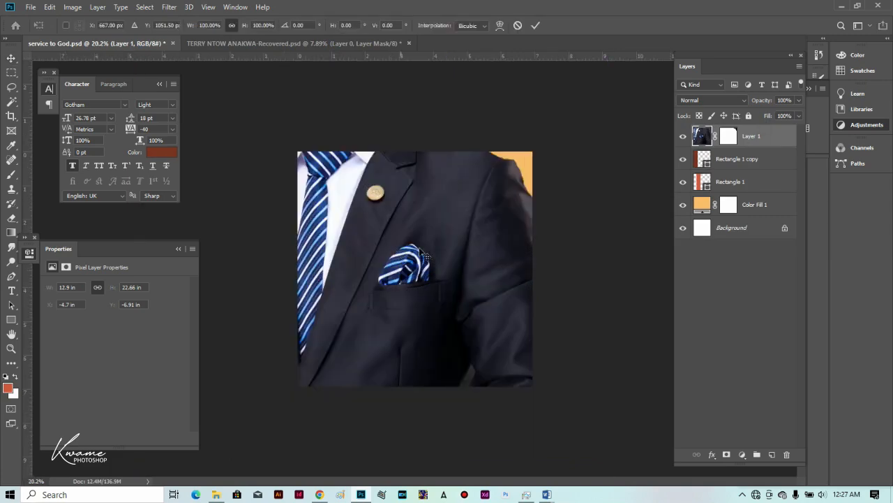
pyautogui.moveTo(607, 269); pyautogui.dragTo(430, 253)
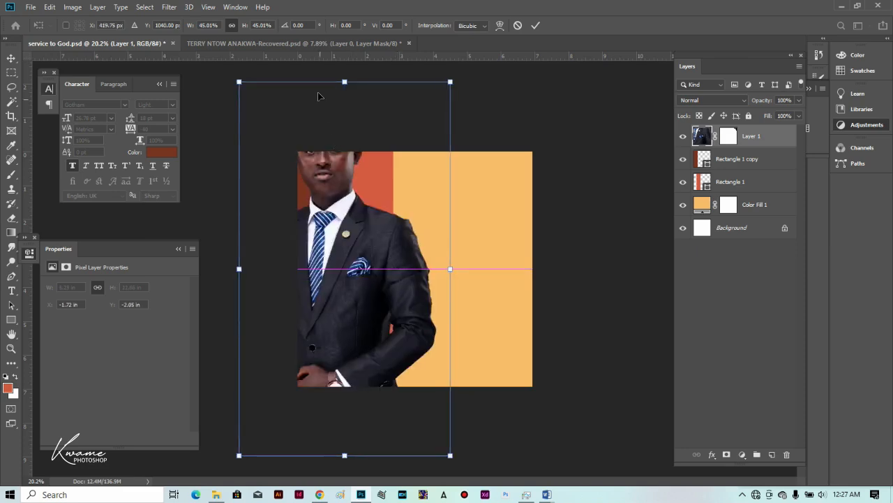
pyautogui.moveTo(333, 81); pyautogui.dragTo(335, 167)
pyautogui.moveTo(332, 233); pyautogui.dragTo(363, 200)
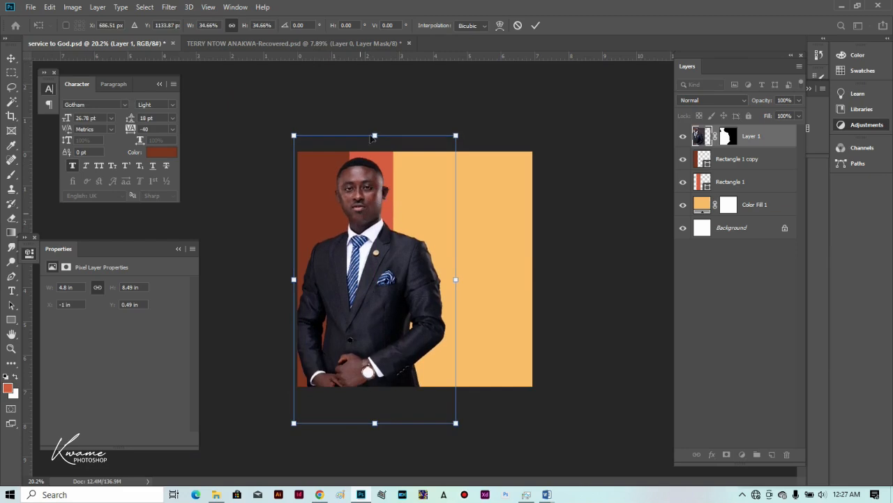
pyautogui.moveTo(373, 128); pyautogui.dragTo(375, 172)
pyautogui.moveTo(381, 224); pyautogui.dragTo(378, 198)
pyautogui.moveTo(384, 145); pyautogui.dragTo(387, 149)
# Flip the man horizontally and shrink him further from top and bottom, committing the transform.
pyautogui.rightClick(376, 217)
pyautogui.click(423, 354)
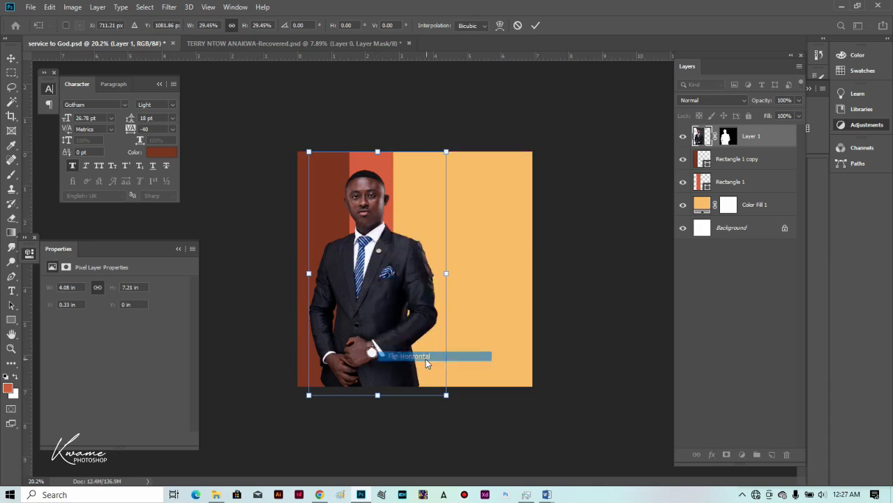
pyautogui.moveTo(390, 327); pyautogui.dragTo(387, 324)
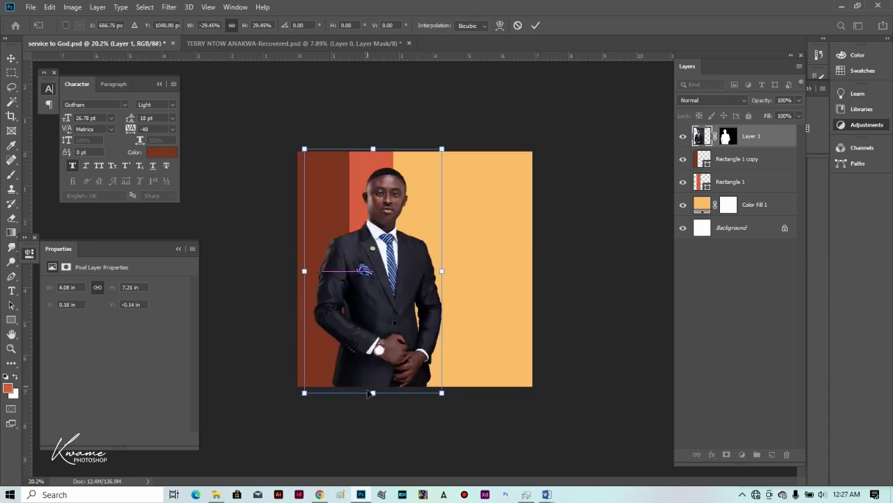
pyautogui.moveTo(371, 396); pyautogui.dragTo(370, 386)
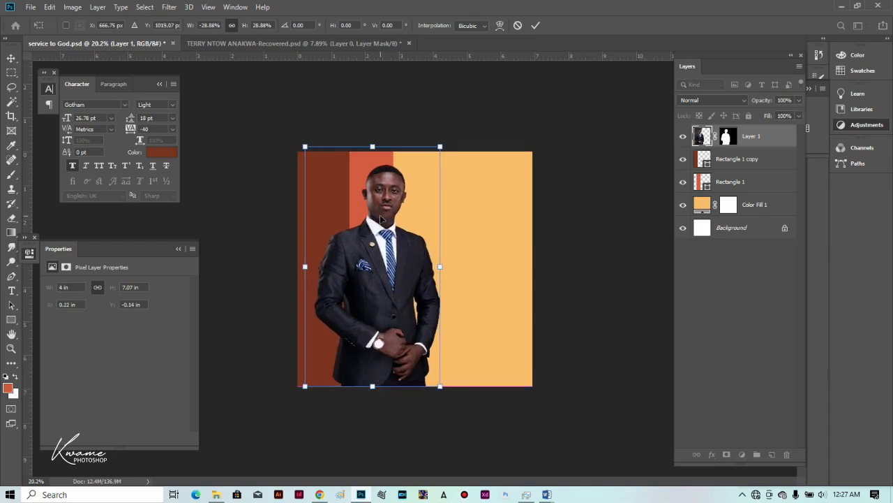
pyautogui.moveTo(380, 146); pyautogui.dragTo(375, 161)
pyautogui.press('Return')
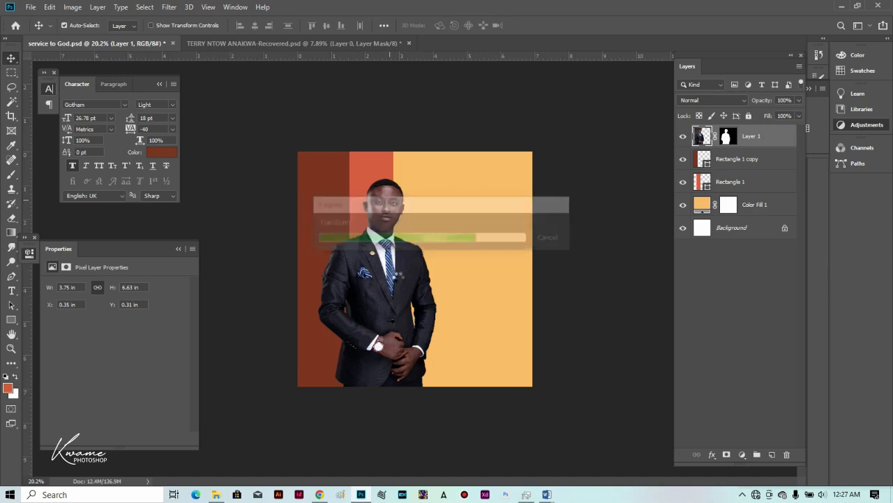
# Move the man further left and shift the middle orange stripe right behind his head.
pyautogui.moveTo(399, 274); pyautogui.dragTo(384, 276)
pyautogui.scroll(1, 409, 249)
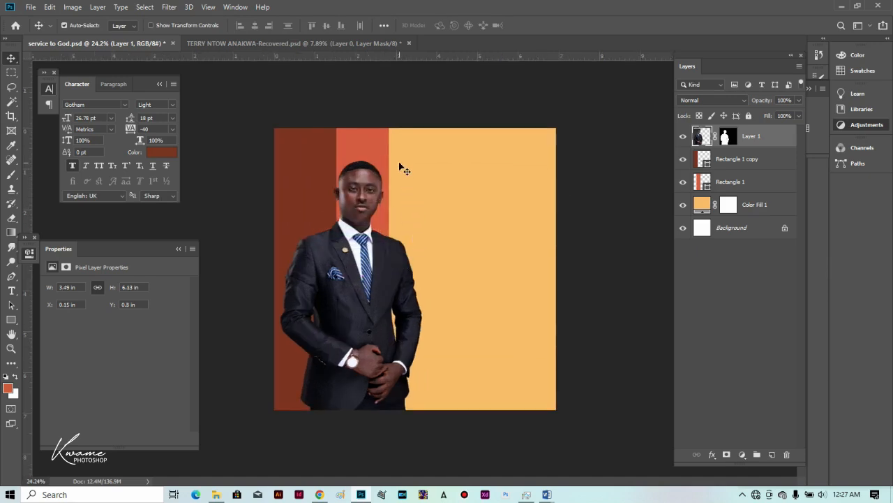
pyautogui.moveTo(375, 155); pyautogui.dragTo(383, 158)
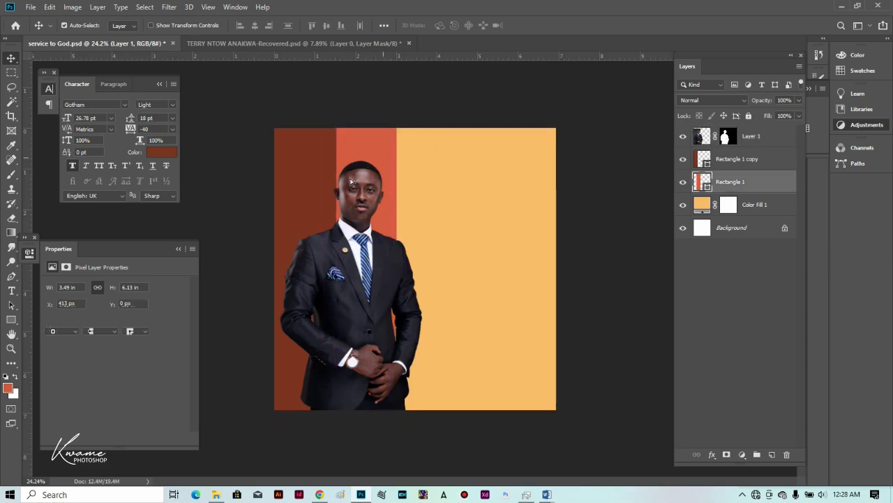
pyautogui.click(11, 290)
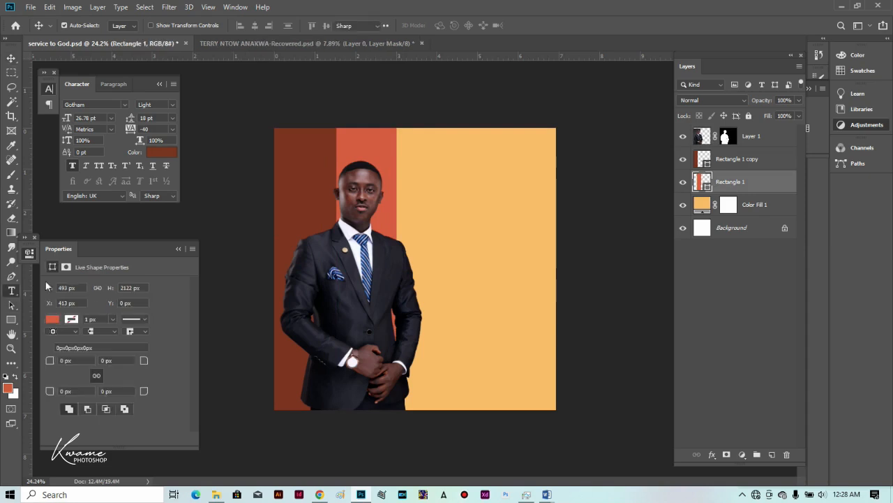
# Type the heading 'Service to' right of the man in Holimount Regular.
pyautogui.click(441, 212)
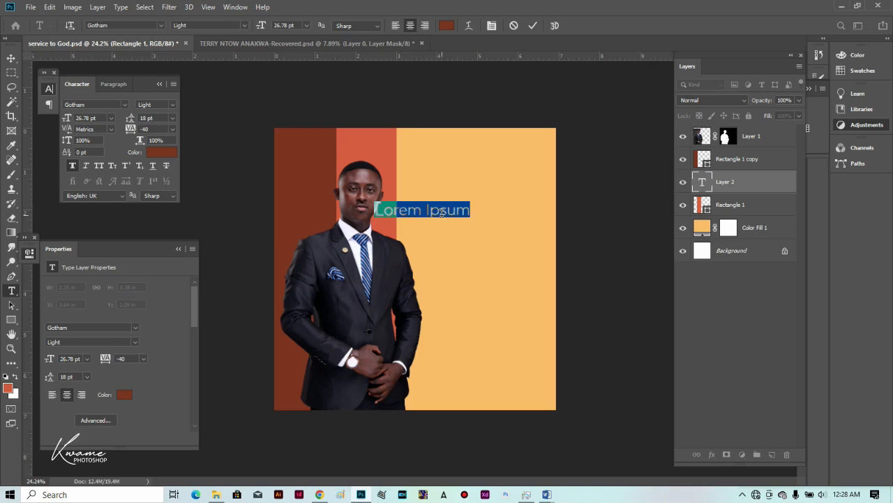
pyautogui.click(442, 213)
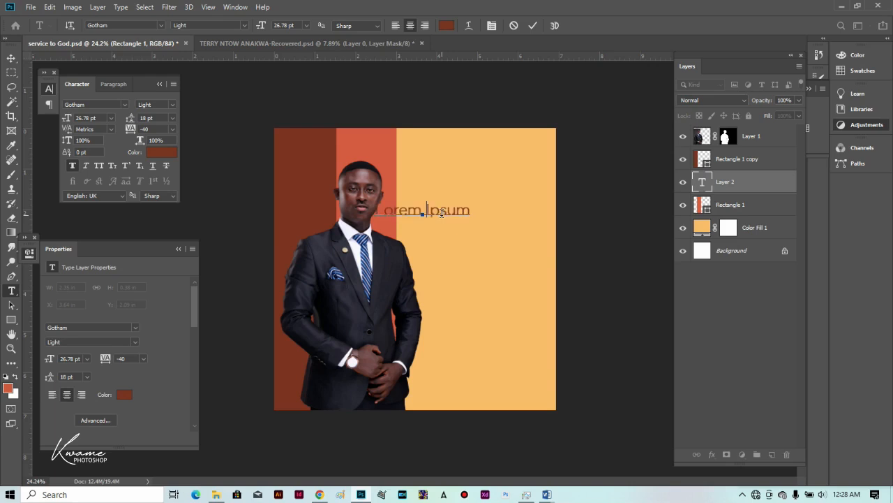
pyautogui.hotkey('ctrl', 'a')
pyautogui.write('Ser')
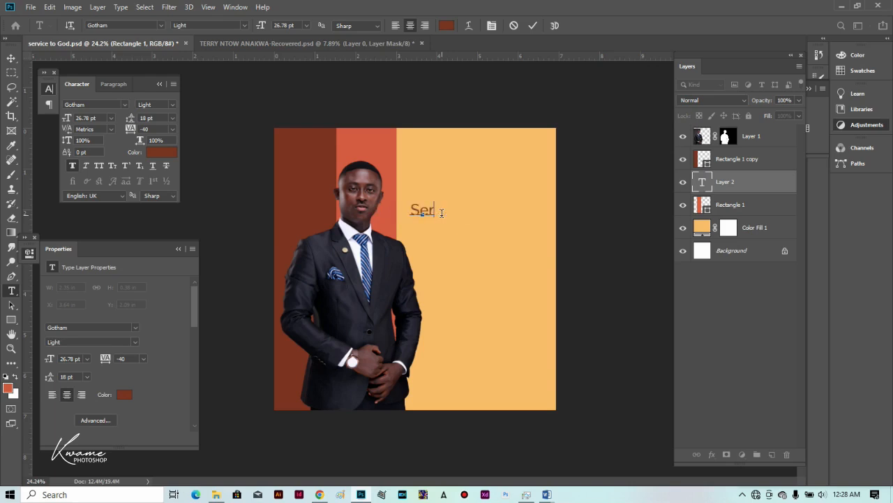
pyautogui.write('vice to')
pyautogui.hotkey('ctrl', 'a')
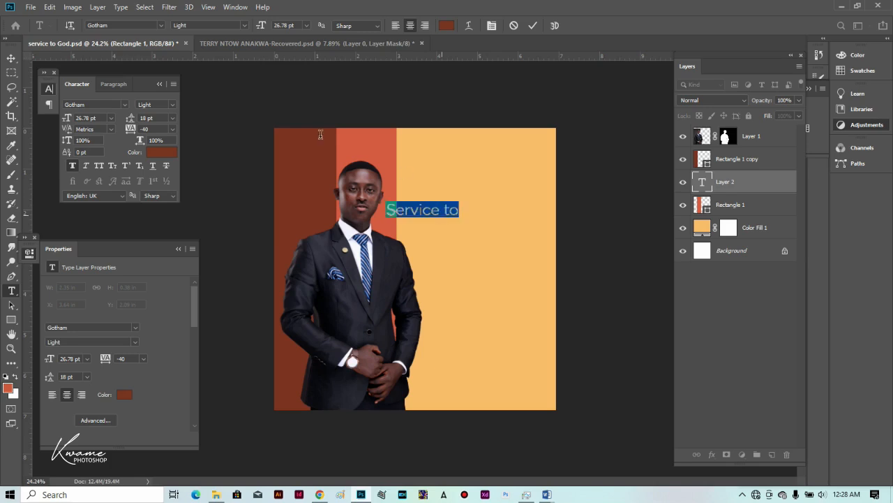
pyautogui.click(139, 26)
pyautogui.write('h')
pyautogui.write('oll')
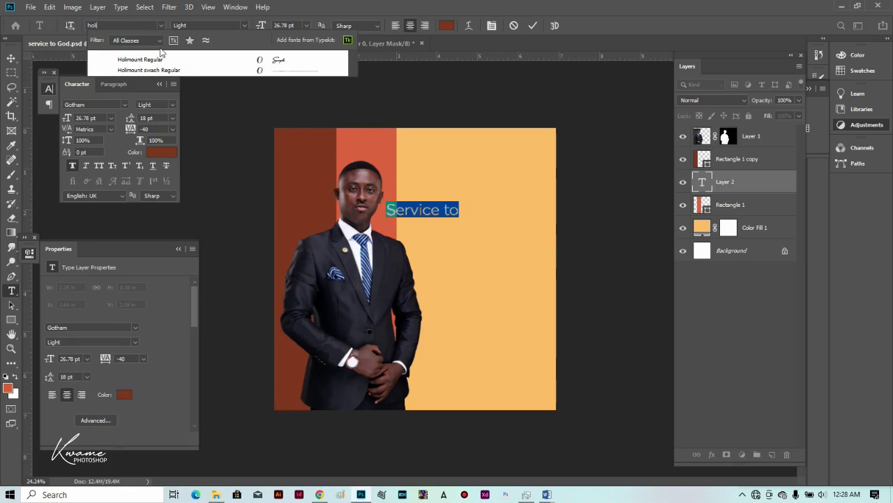
pyautogui.click(217, 60)
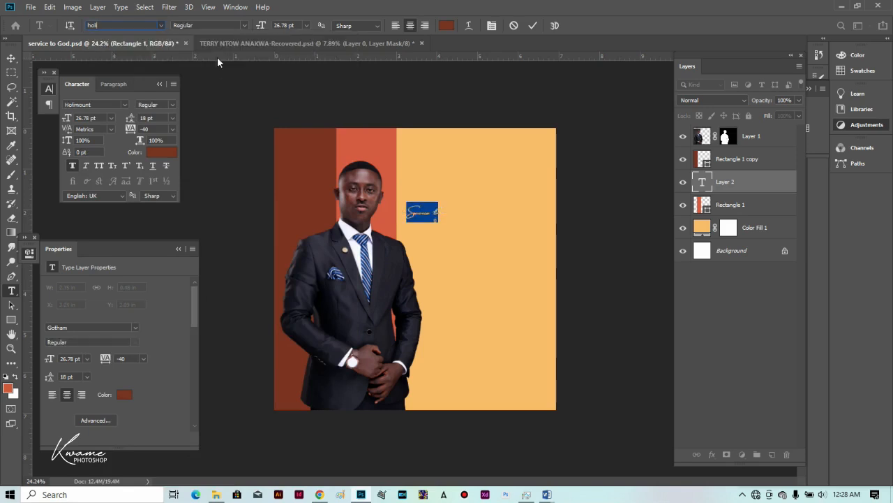
# Enlarge the heading, move it down-right, remove faux bold, and colour it from the orange stripe.
pyautogui.moveTo(263, 27); pyautogui.dragTo(287, 36)
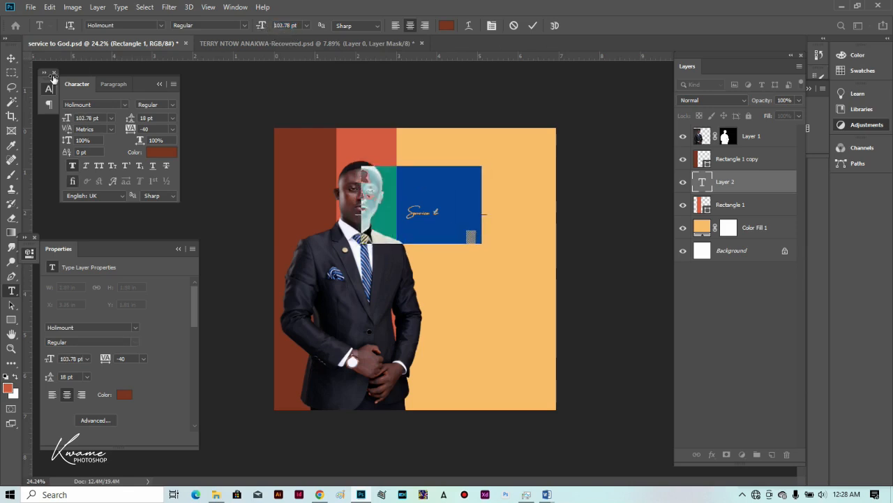
pyautogui.click(15, 59)
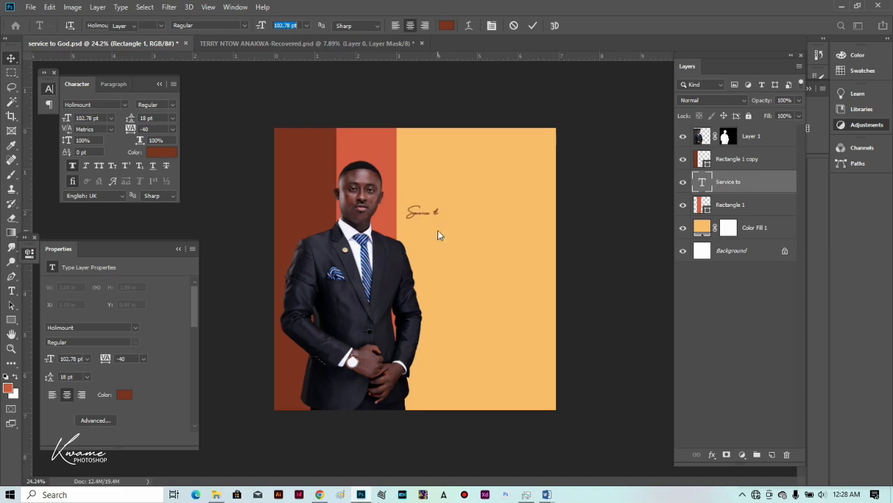
pyautogui.moveTo(437, 220); pyautogui.dragTo(491, 231)
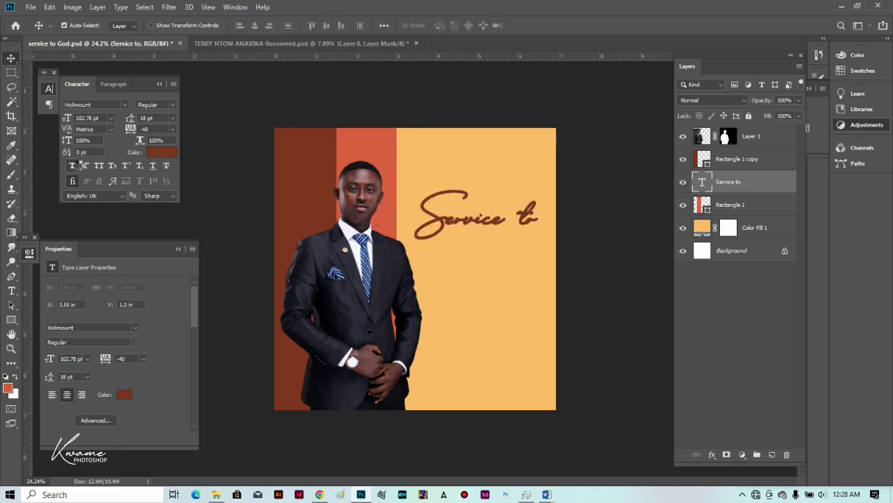
pyautogui.click(79, 167)
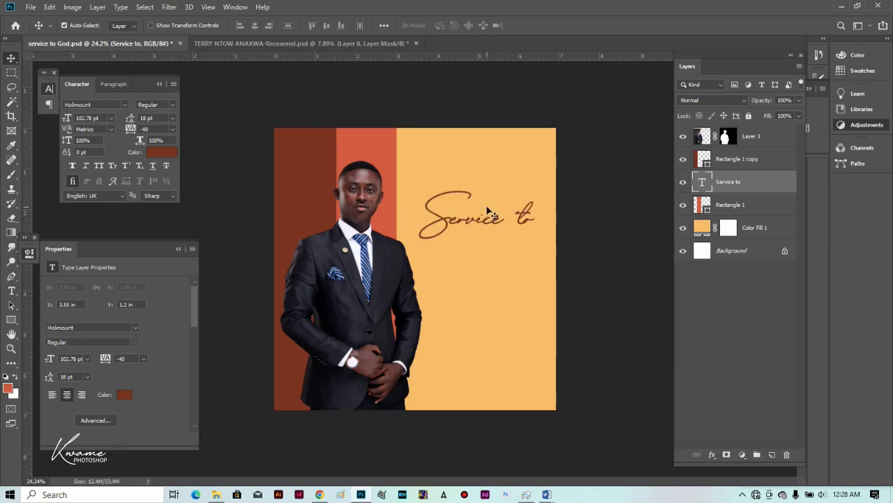
pyautogui.click(166, 152)
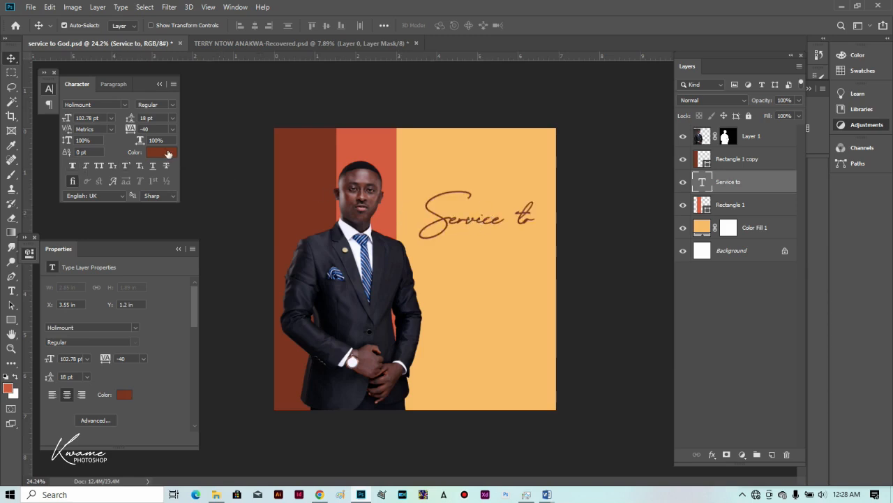
pyautogui.click(389, 146)
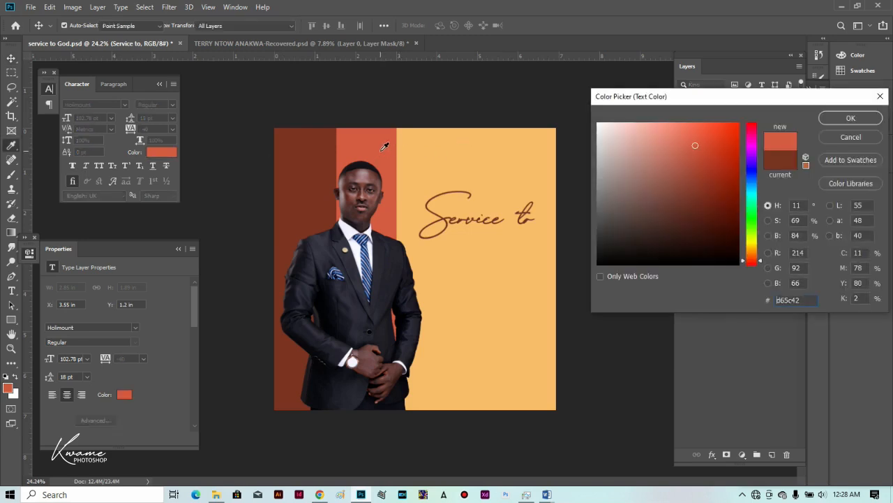
pyautogui.press('Return')
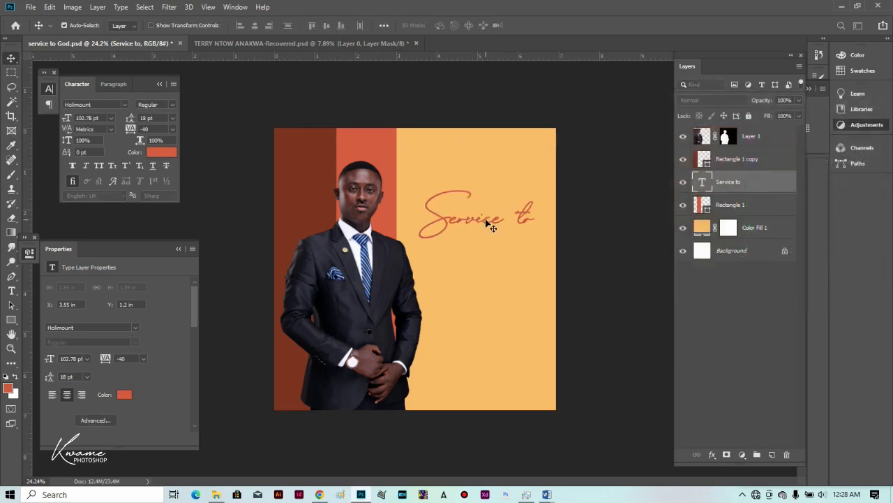
# Change the 'Service to' font to Autography.
pyautogui.press('t')
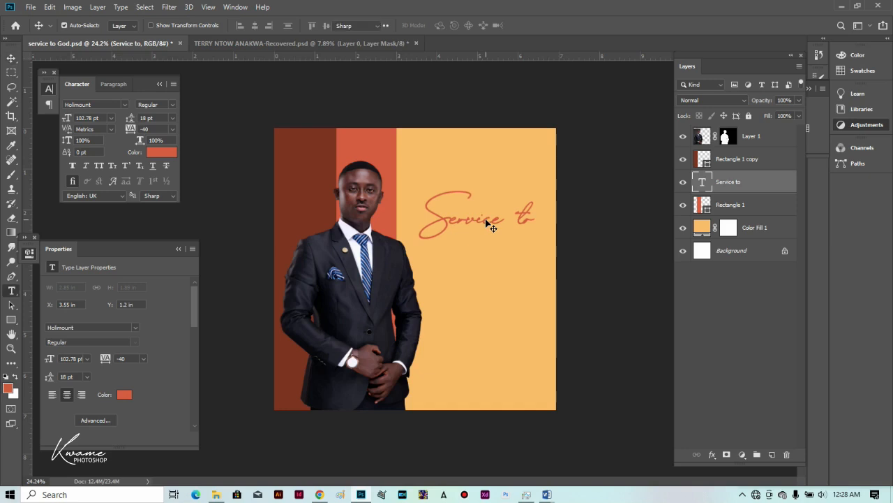
pyautogui.click(486, 218)
pyautogui.hotkey('ctrl', 'a')
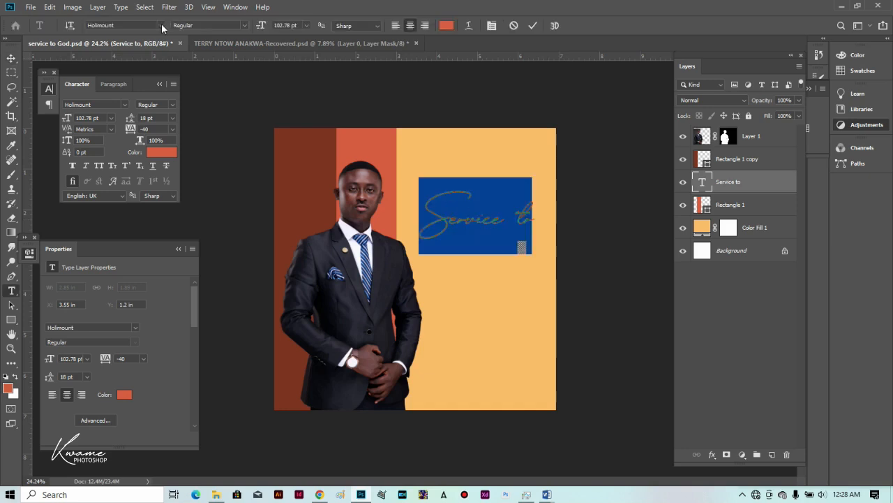
pyautogui.click(161, 25)
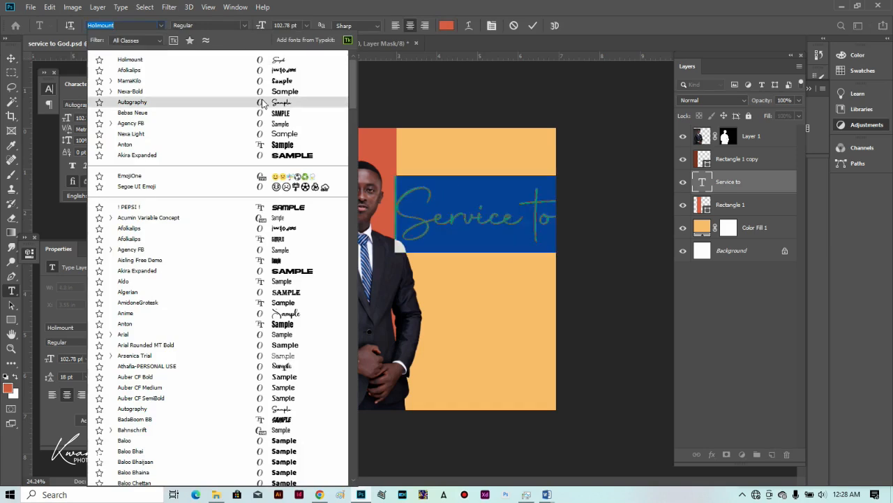
pyautogui.click(263, 104)
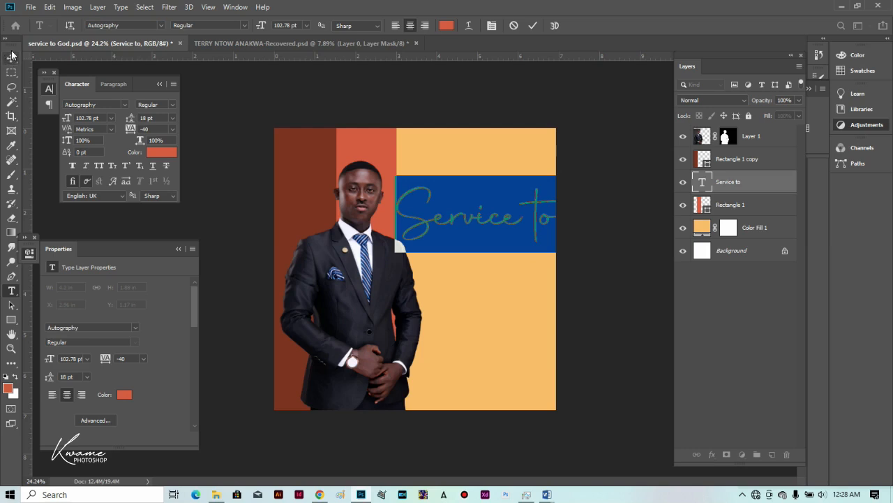
# Scale the 'Service to' heading down to about two-thirds size (58.43 pt).
pyautogui.click(12, 57)
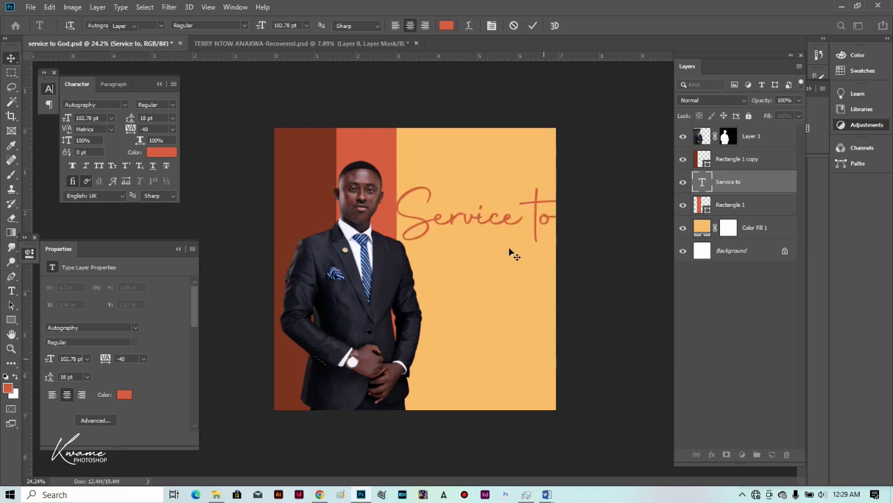
pyautogui.hotkey('ctrl', 't')
pyautogui.moveTo(492, 254); pyautogui.dragTo(480, 223)
pyautogui.press('Return')
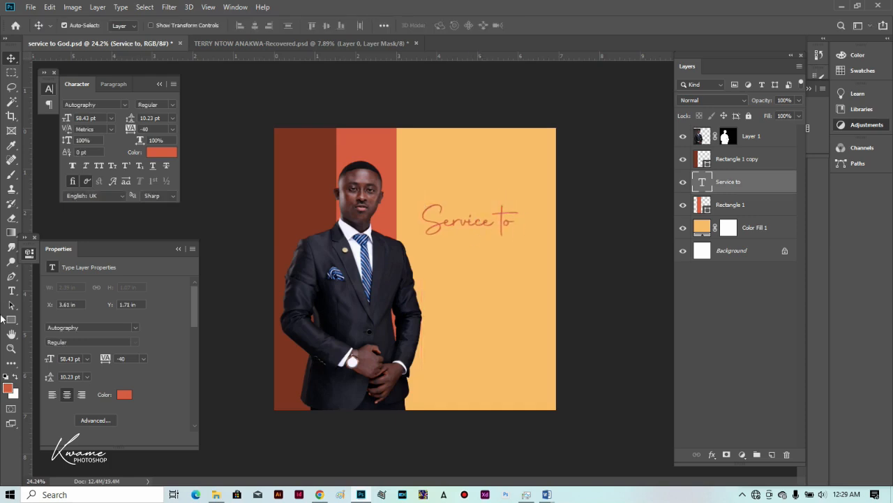
pyautogui.click(10, 290)
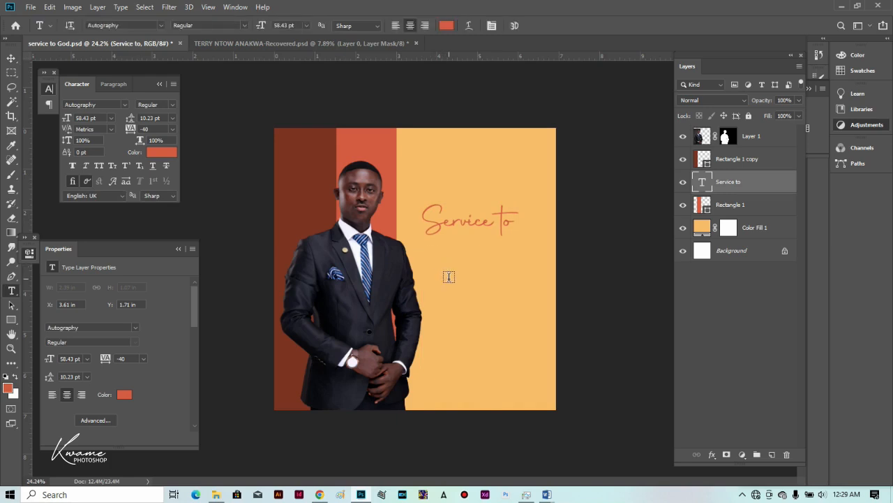
# Type 'GOD' below 'Service to' and set it in Bebas Neue Regular.
pyautogui.click(449, 276)
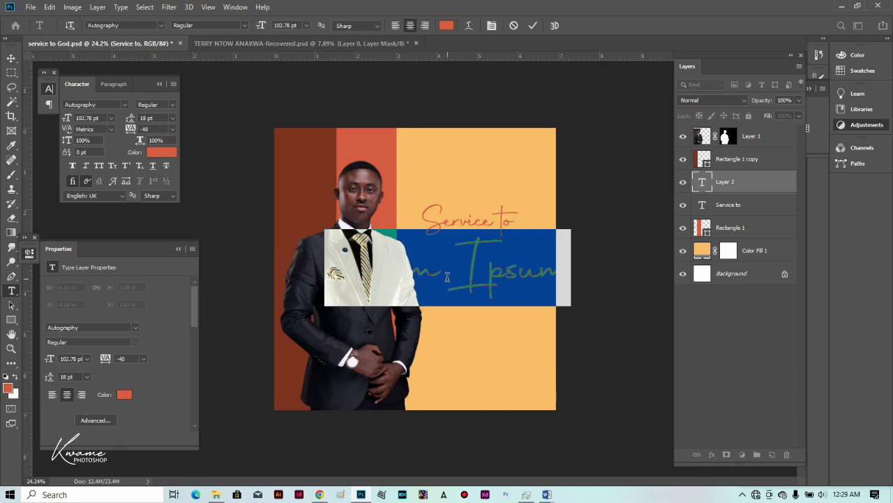
pyautogui.write('GOD')
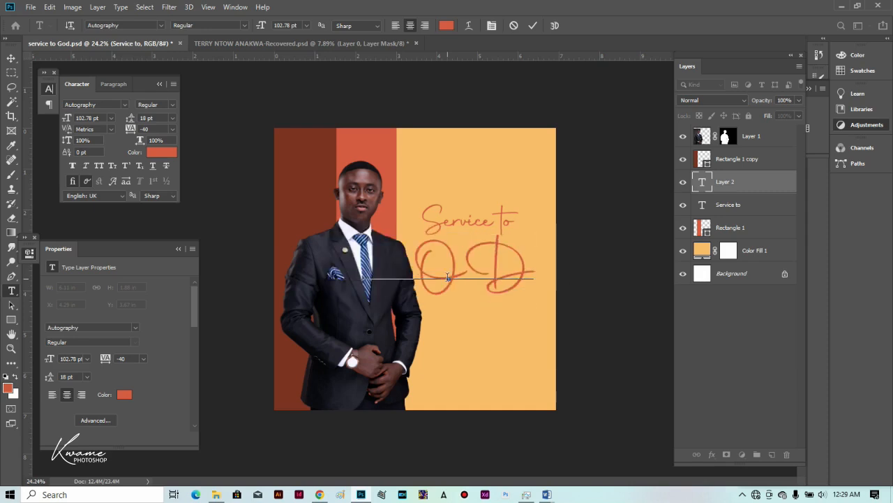
pyautogui.hotkey('ctrl', 'a')
pyautogui.click(135, 25)
pyautogui.write('BAB')
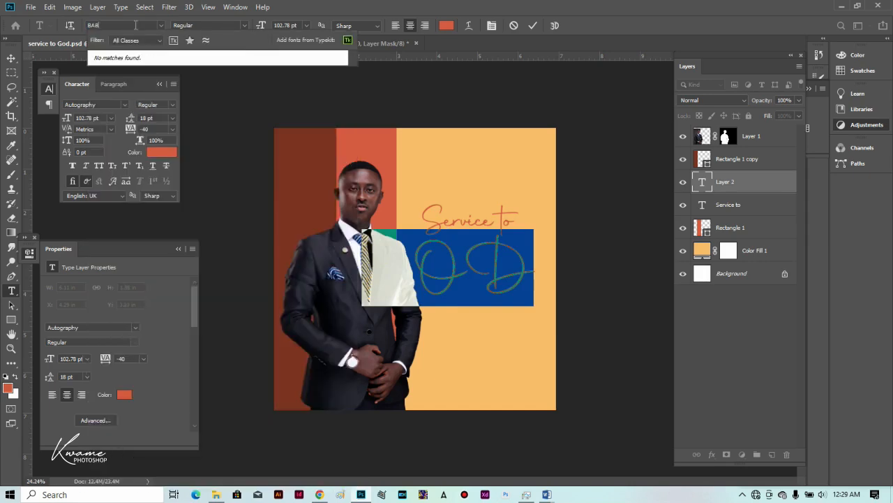
pyautogui.write('E')
pyautogui.press('BackSpace')
pyautogui.press('BackSpace')
pyautogui.press('BackSpace')
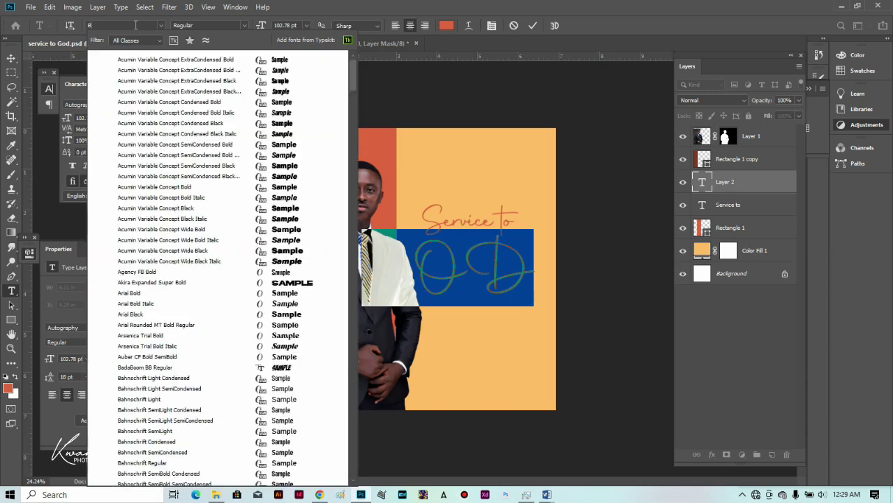
pyautogui.write('EBAS')
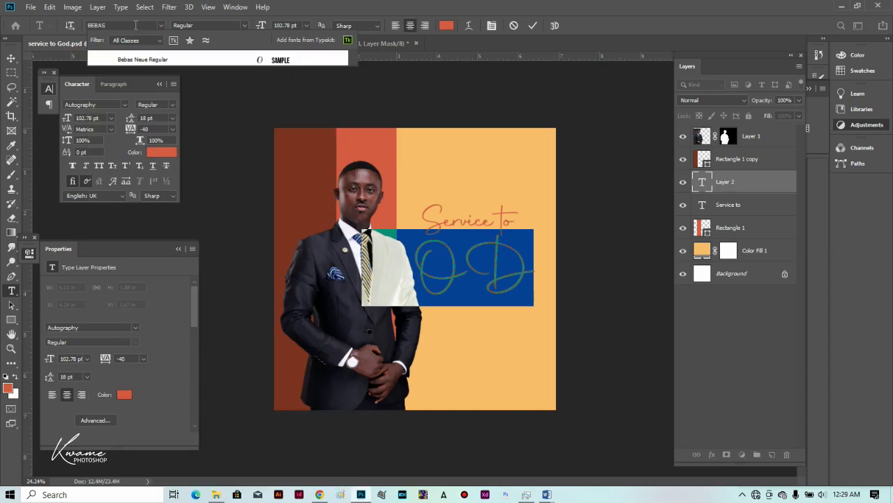
pyautogui.click(191, 60)
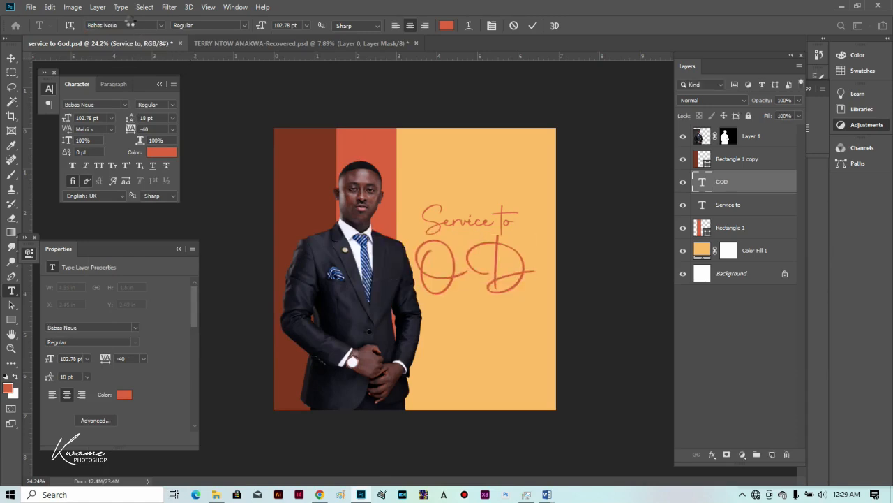
# Enlarge GOD to 168.15 pt, raise it slightly, and sample the dark brown stripe colour.
pyautogui.click(11, 58)
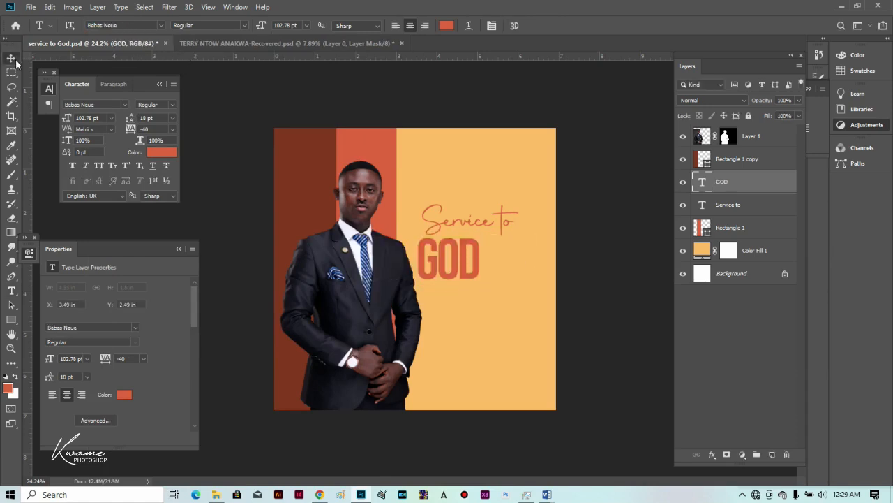
pyautogui.hotkey('ctrl', 't')
pyautogui.moveTo(481, 291); pyautogui.dragTo(520, 325)
pyautogui.press('Return')
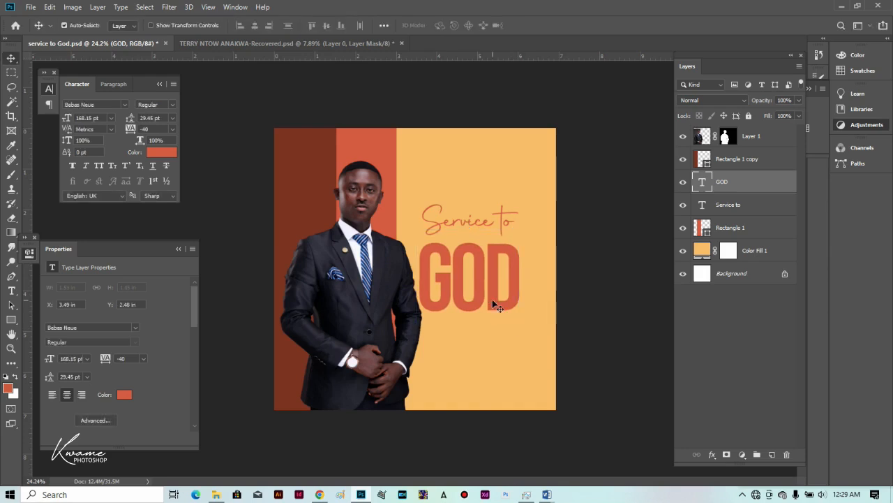
pyautogui.moveTo(488, 287); pyautogui.dragTo(486, 278)
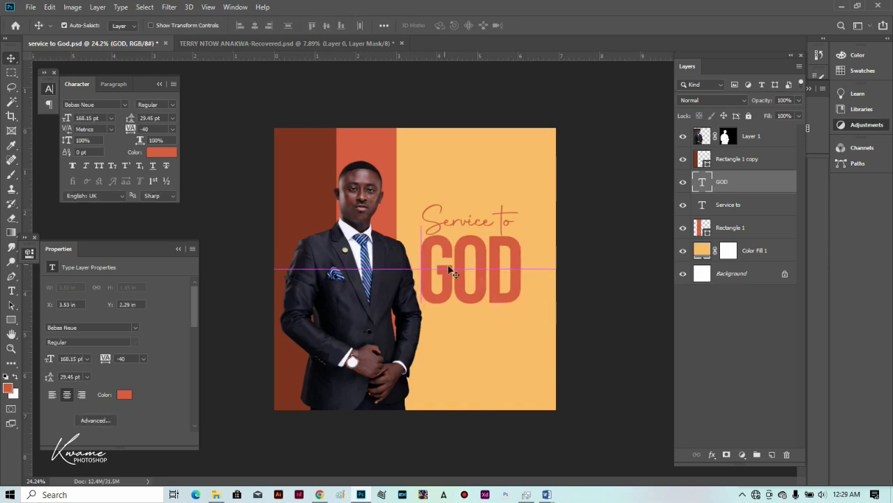
pyautogui.click(311, 182)
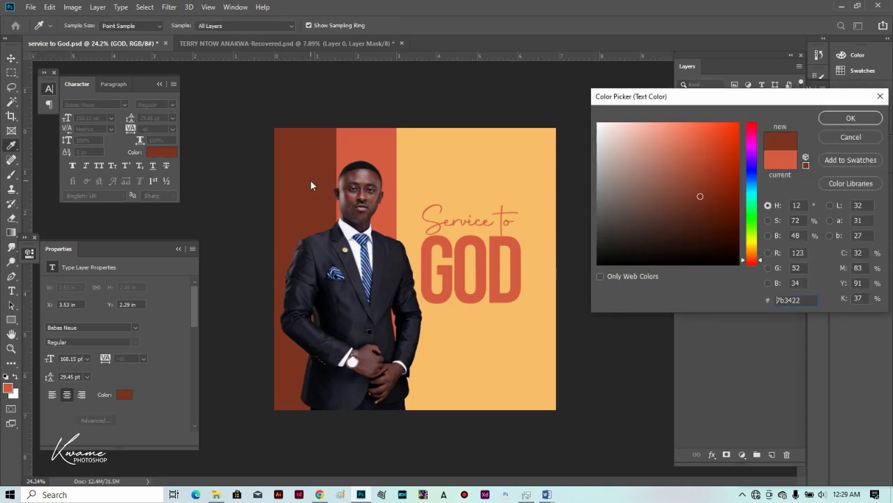
# Apply the dark brown colour to GOD and nudge the 'Service to' line up.
pyautogui.press('Return')
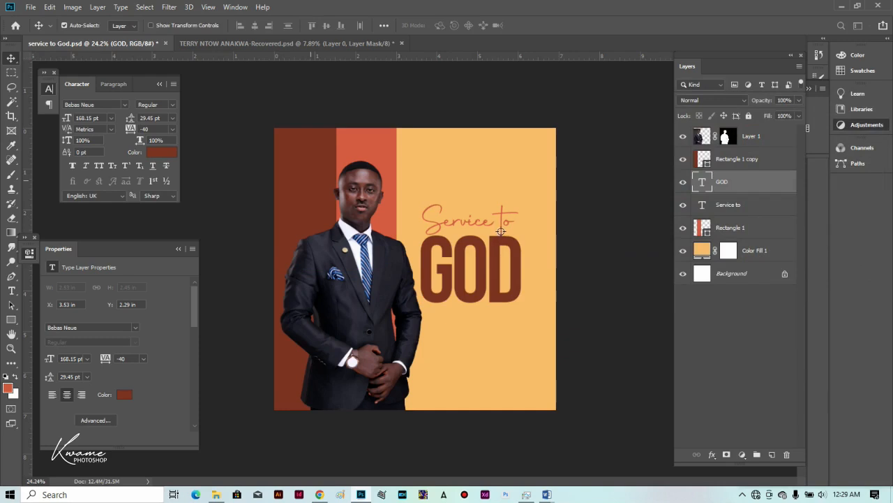
pyautogui.moveTo(500, 233); pyautogui.dragTo(498, 230)
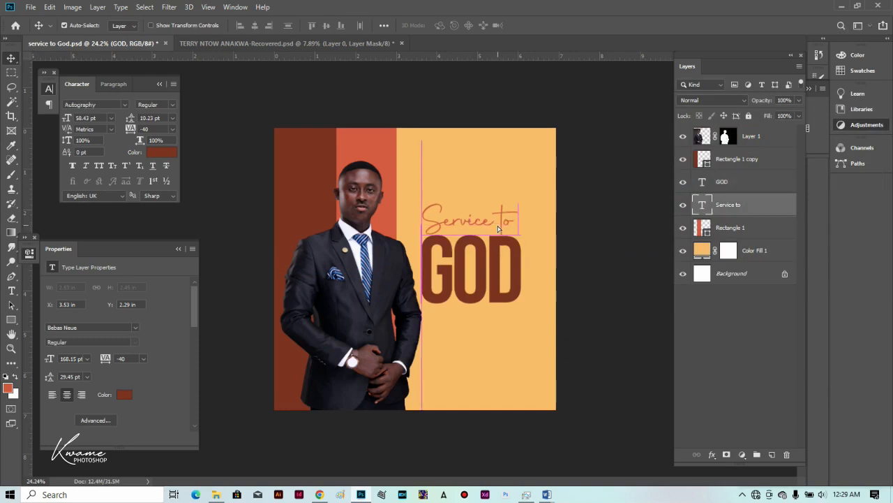
pyautogui.press('Up')
pyautogui.press('Up')
pyautogui.press('Up')
pyautogui.press('Up')
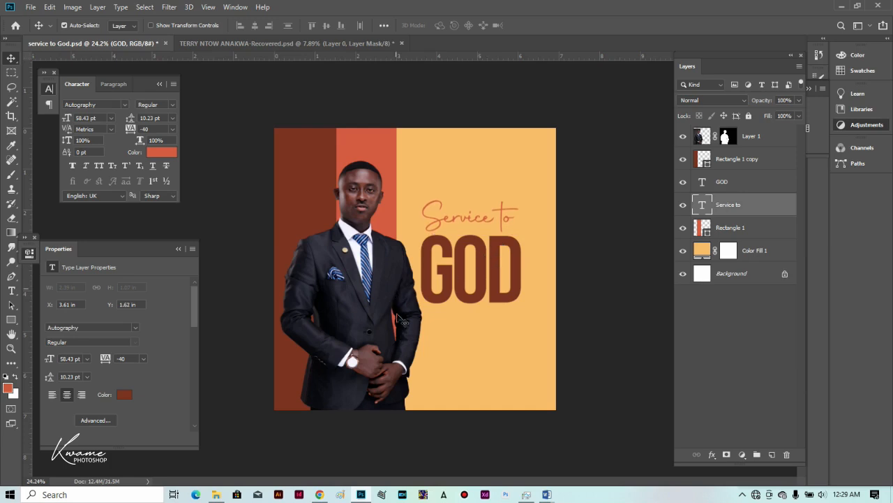
pyautogui.scroll(2, 470, 321)
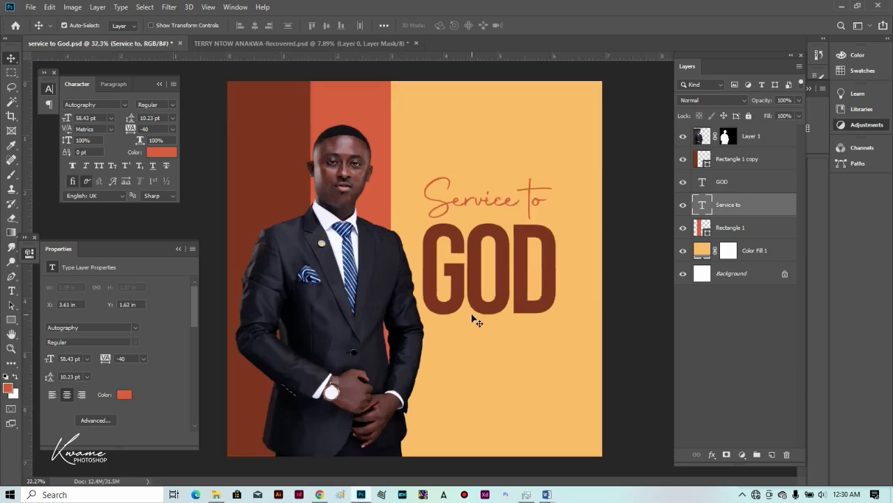
pyautogui.click(583, 171)
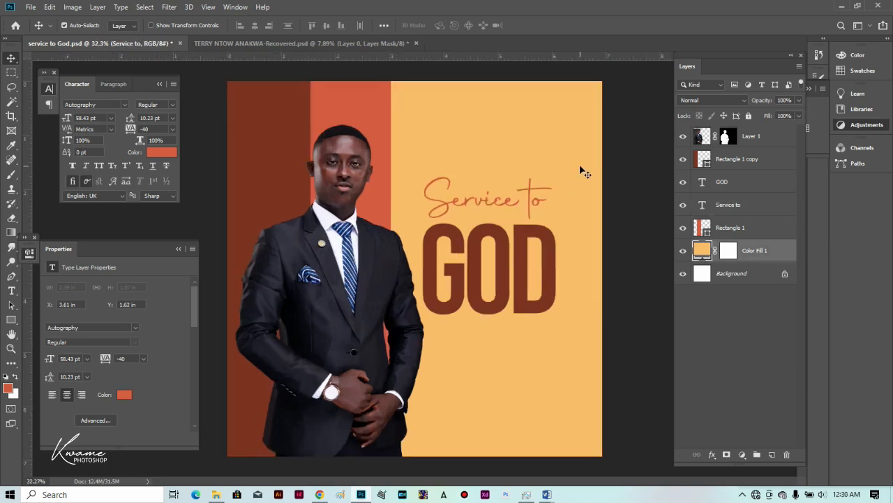
# Shift 'Service to' and GOD slightly right together as an aligned title block, then deselect.
pyautogui.click(529, 262)
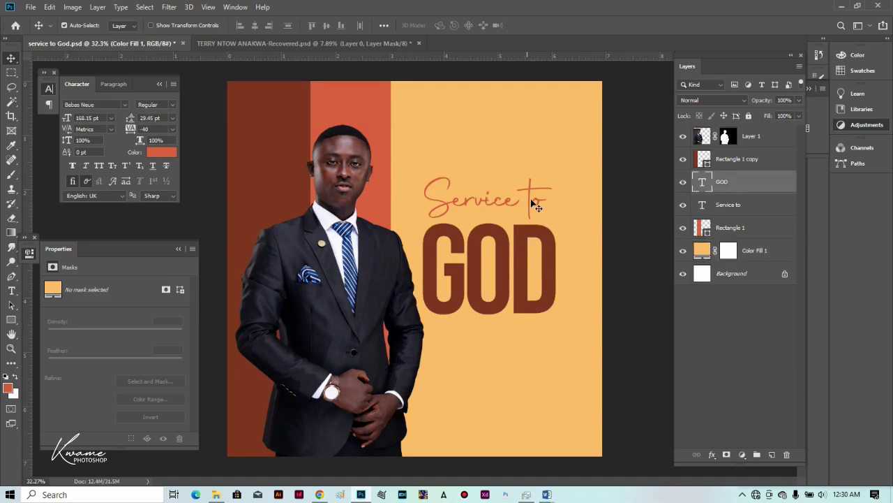
pyautogui.click(547, 209)
pyautogui.moveTo(543, 203); pyautogui.dragTo(545, 208)
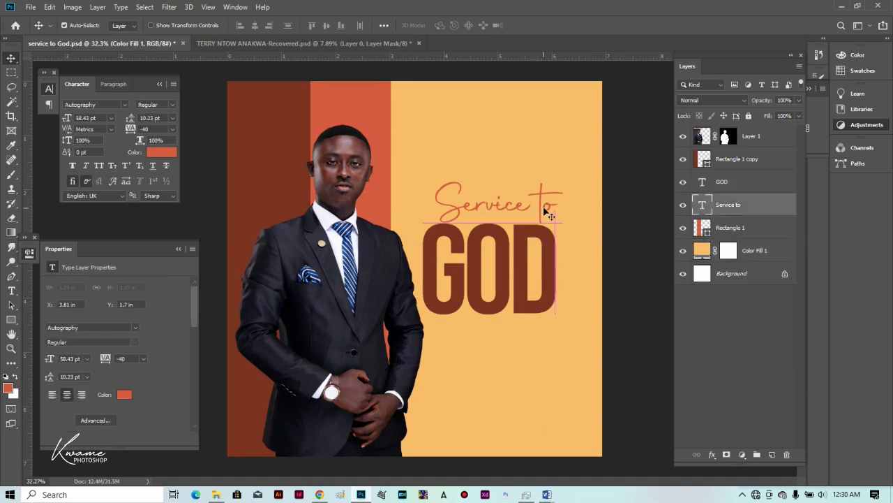
pyautogui.keyDown('ctrl'); pyautogui.keyDown('shift'); pyautogui.click(519, 237); pyautogui.keyUp('shift'); pyautogui.keyUp('ctrl')
pyautogui.moveTo(521, 238); pyautogui.dragTo(526, 238)
pyautogui.click(604, 252)
pyautogui.scroll(3, 503, 358)
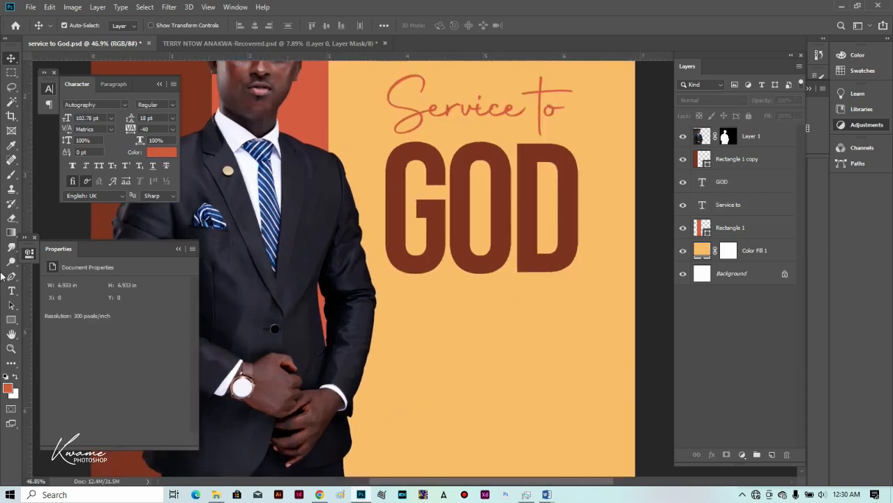
# Add a small 10.78 pt 'FRIDAY' text line below GOD.
pyautogui.click(11, 290)
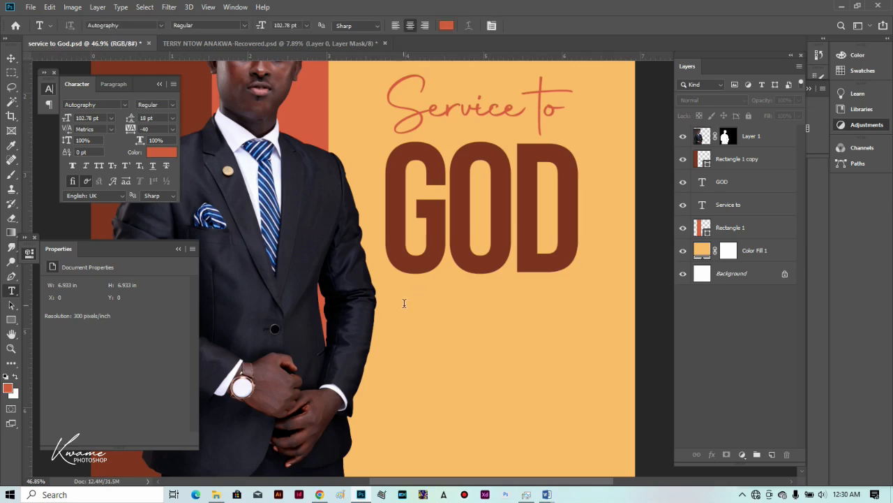
pyautogui.scroll(1, 416, 316)
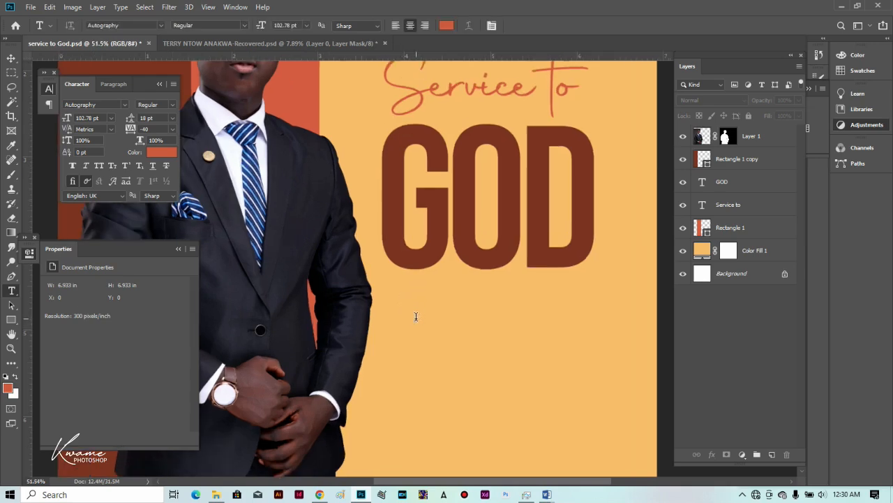
pyautogui.doubleClick(416, 316)
pyautogui.moveTo(260, 23); pyautogui.dragTo(215, 25)
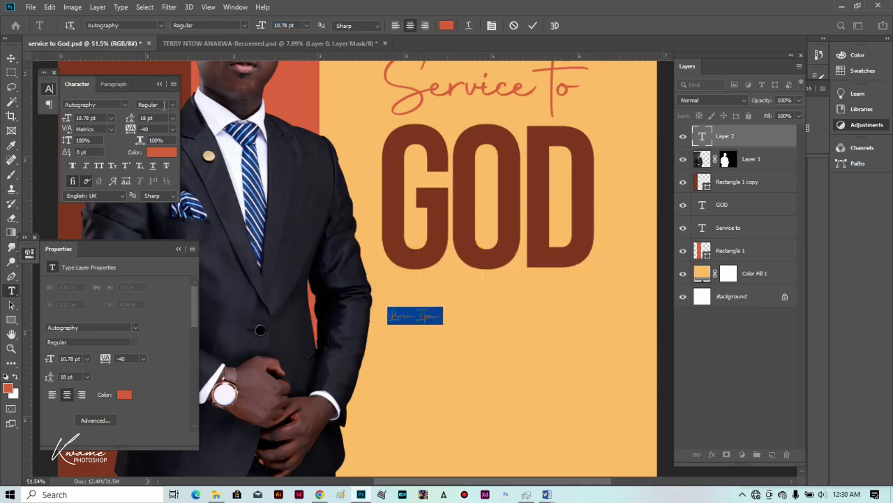
pyautogui.hotkey('ctrl', 'Left')
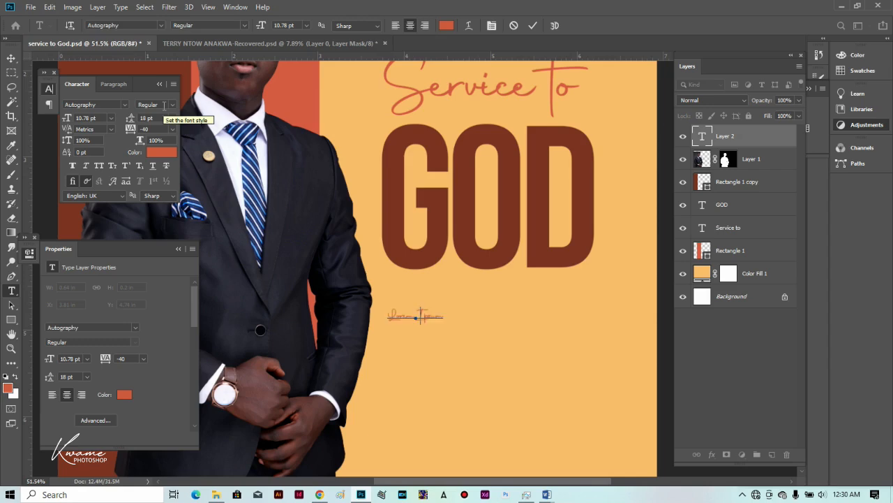
pyautogui.write('FRIDAY')
pyautogui.hotkey('ctrl', 'a')
# Set FRIDAY in Nexa Light and sample GOD's dark brown as its colour.
pyautogui.click(136, 27)
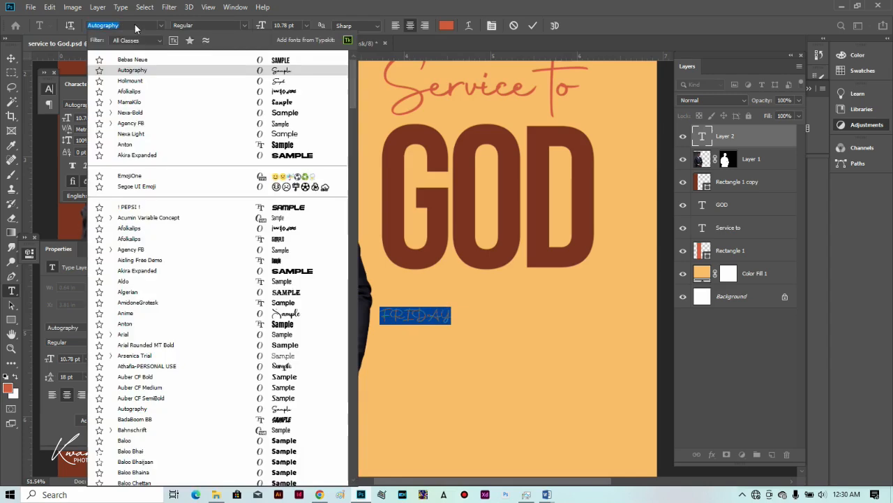
pyautogui.write('NEXX')
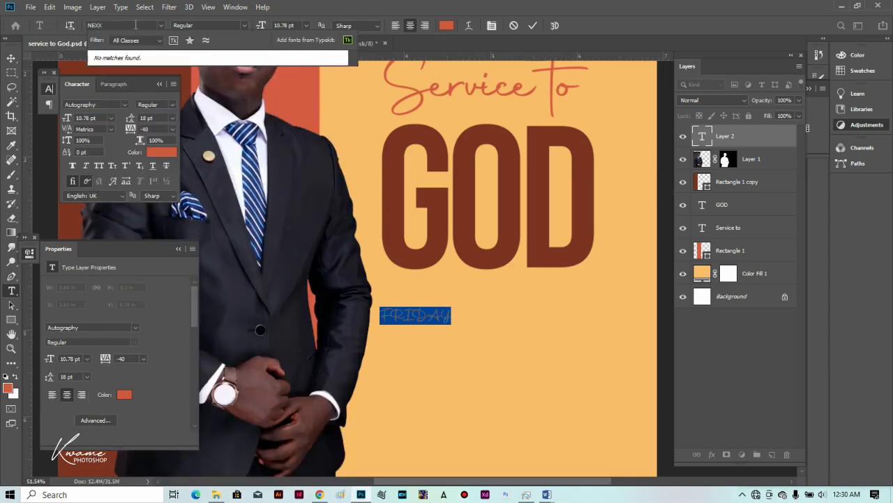
pyautogui.press('BackSpace')
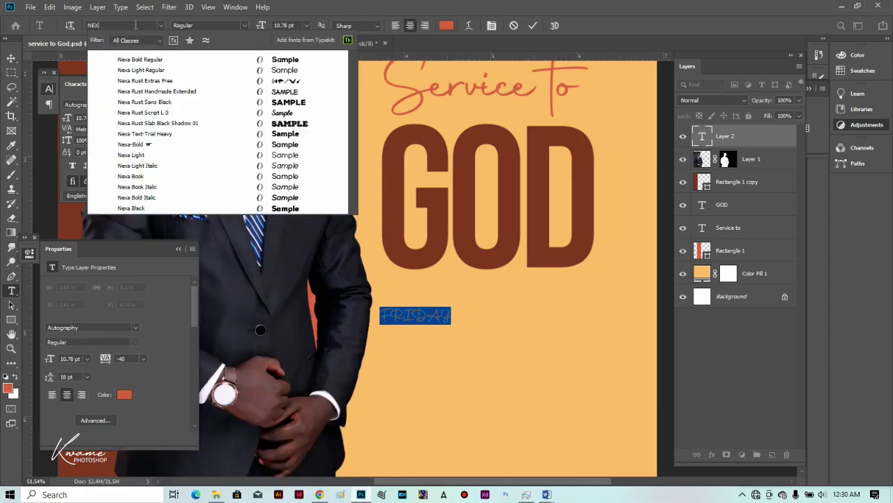
pyautogui.click(281, 69)
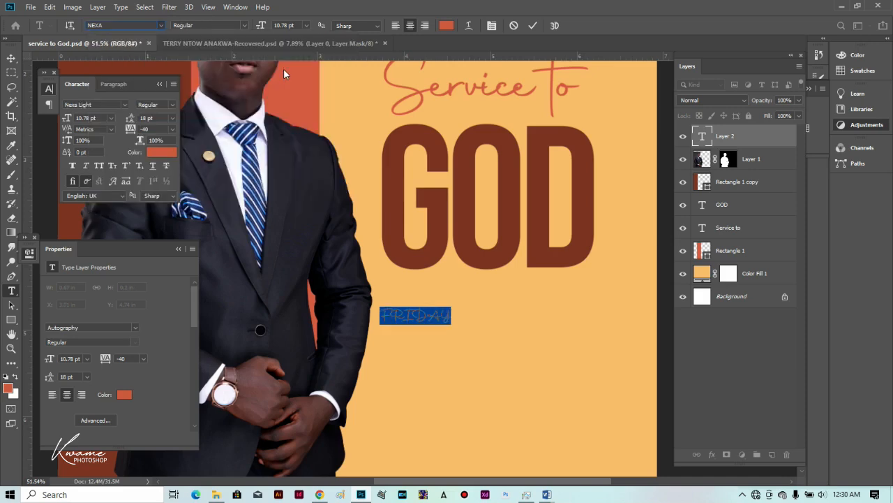
pyautogui.click(11, 59)
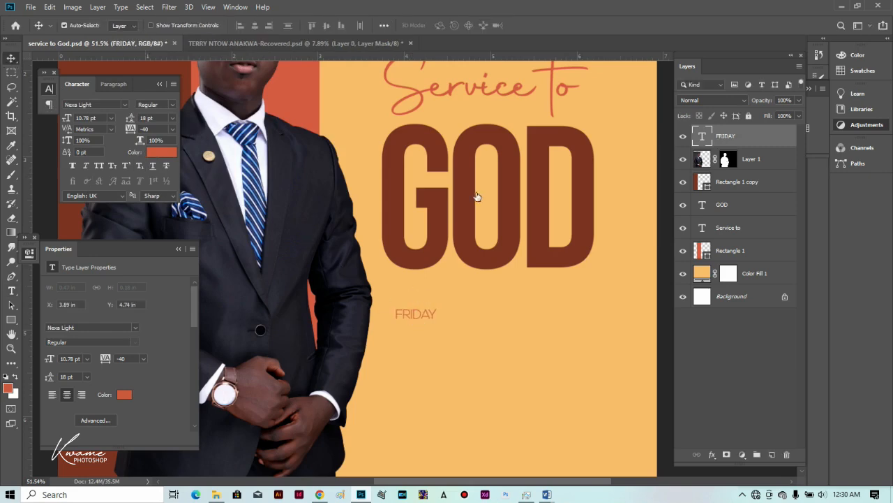
pyautogui.click(392, 168)
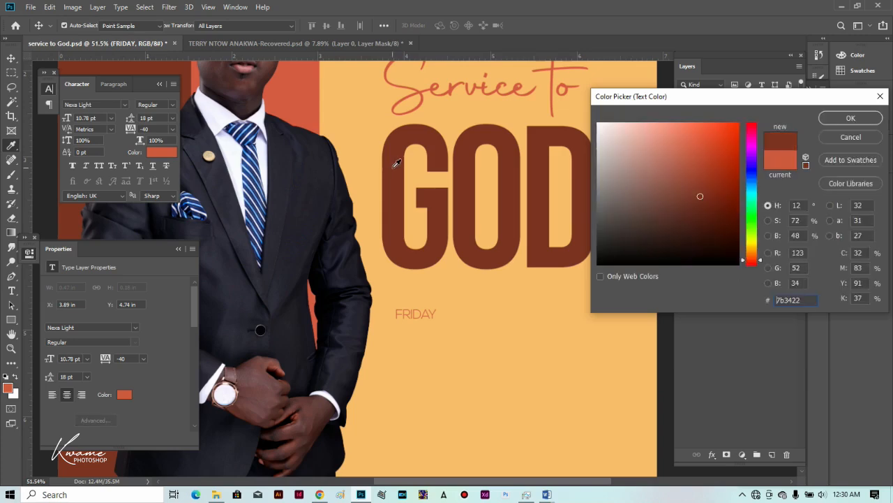
# Colour FRIDAY dark brown and duplicate it below, retyped as '28TH' in all caps.
pyautogui.press('Return')
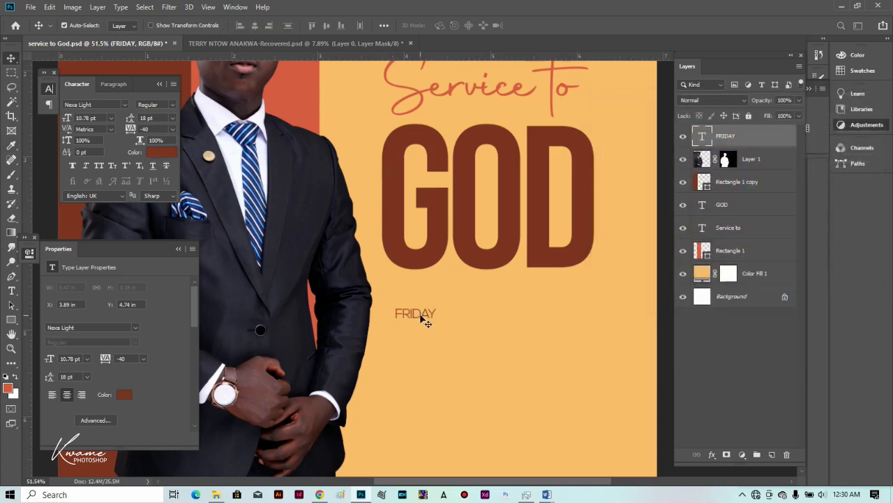
pyautogui.moveTo(423, 313); pyautogui.dragTo(427, 336)
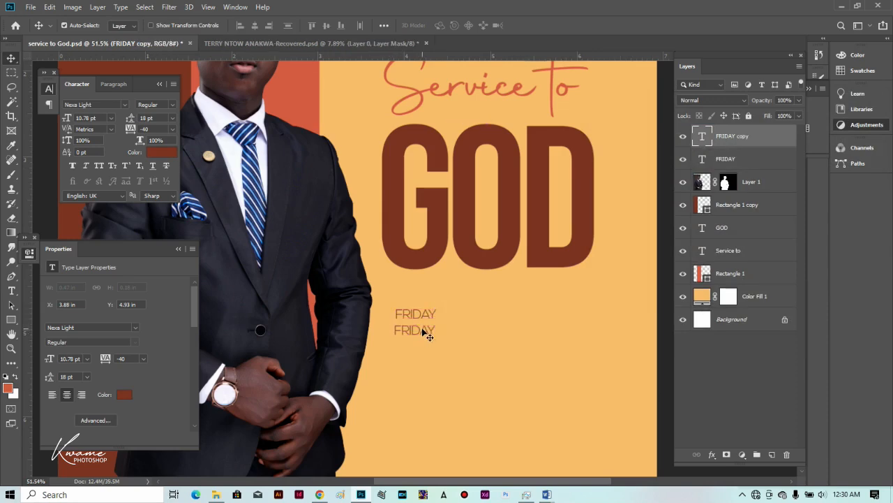
pyautogui.press('t')
pyautogui.doubleClick(422, 328)
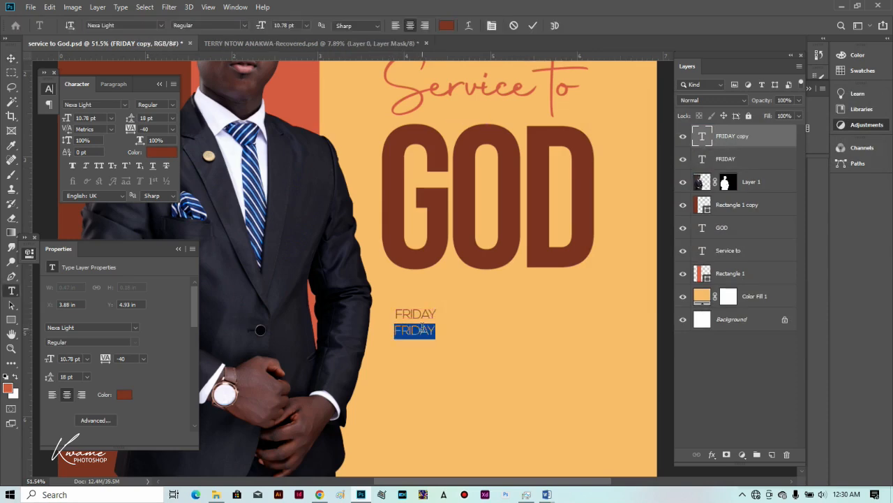
pyautogui.write('28th')
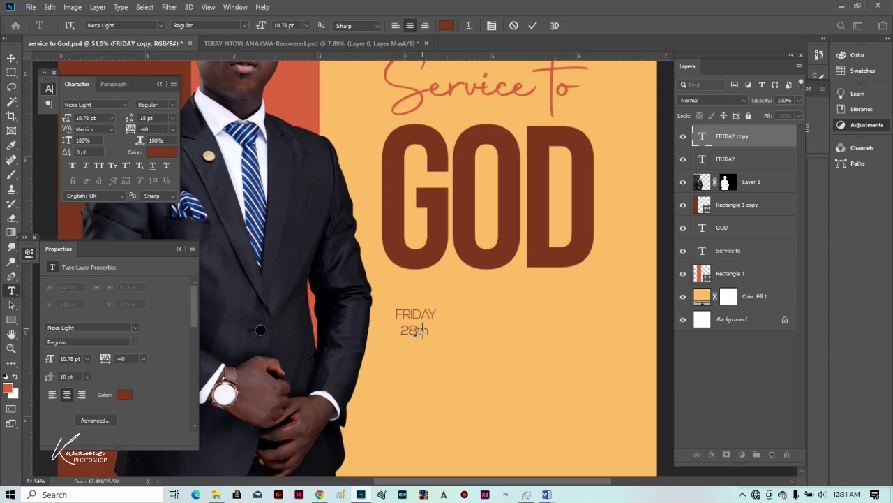
pyautogui.hotkey('ctrl', 'shift', 'k')
# Set 28TH in Nexa-Bold at 17.78 pt and move FRIDAY up above it.
pyautogui.click(136, 26)
pyautogui.write('nexa')
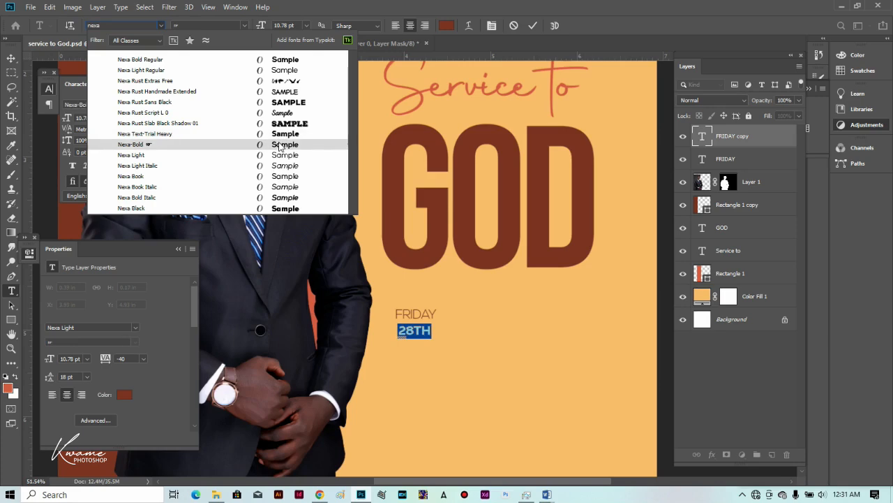
pyautogui.click(279, 146)
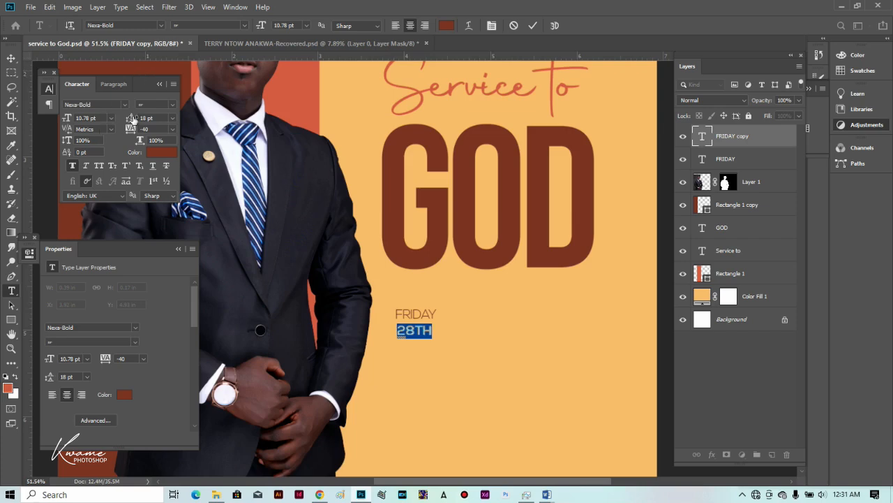
pyautogui.moveTo(63, 120); pyautogui.dragTo(67, 122)
pyautogui.click(10, 59)
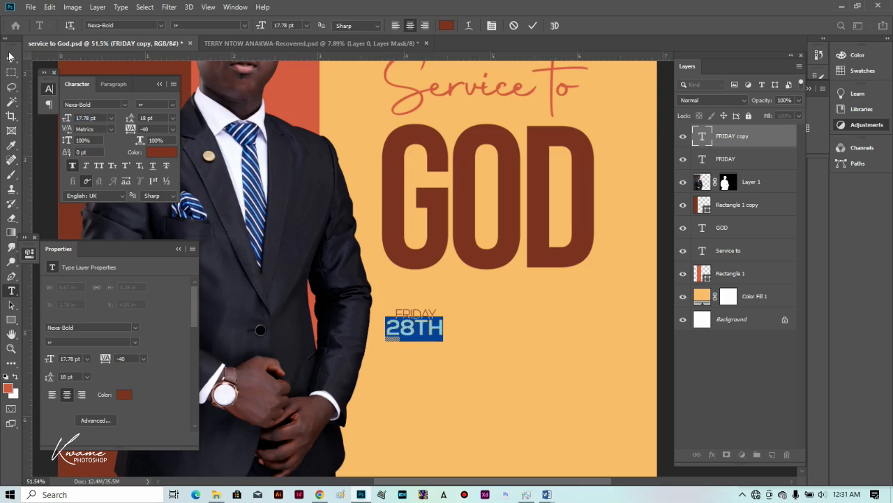
pyautogui.moveTo(419, 315); pyautogui.dragTo(410, 310)
# Widen FRIDAY to 14.52 pt to match 28TH's width and nudge it right to line up.
pyautogui.hotkey('ctrl', 't')
pyautogui.keyDown('alt'); pyautogui.scroll(3, 423, 339); pyautogui.keyUp('alt')
pyautogui.moveTo(432, 295); pyautogui.dragTo(454, 298)
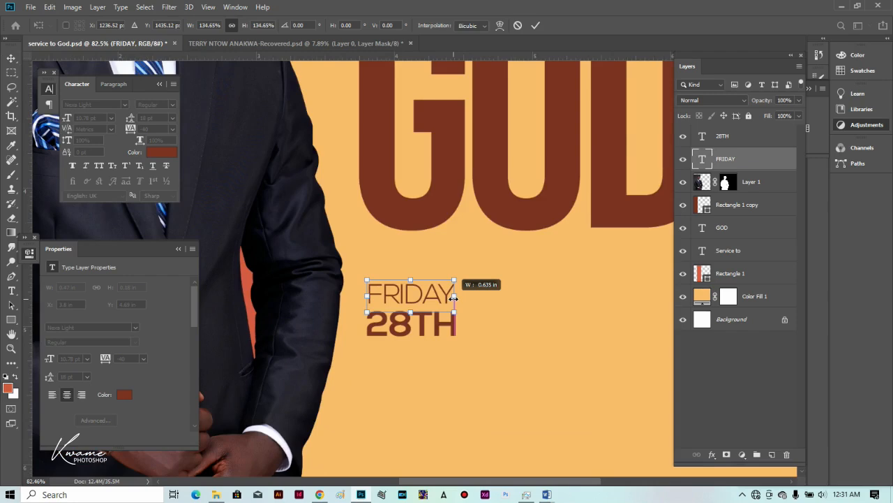
pyautogui.press('Return')
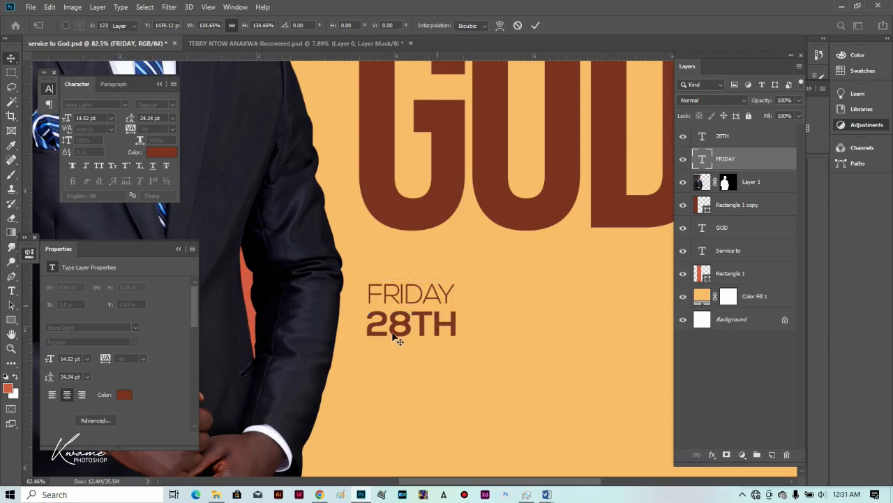
pyautogui.keyDown('alt'); pyautogui.scroll(-3, 403, 323); pyautogui.keyUp('alt')
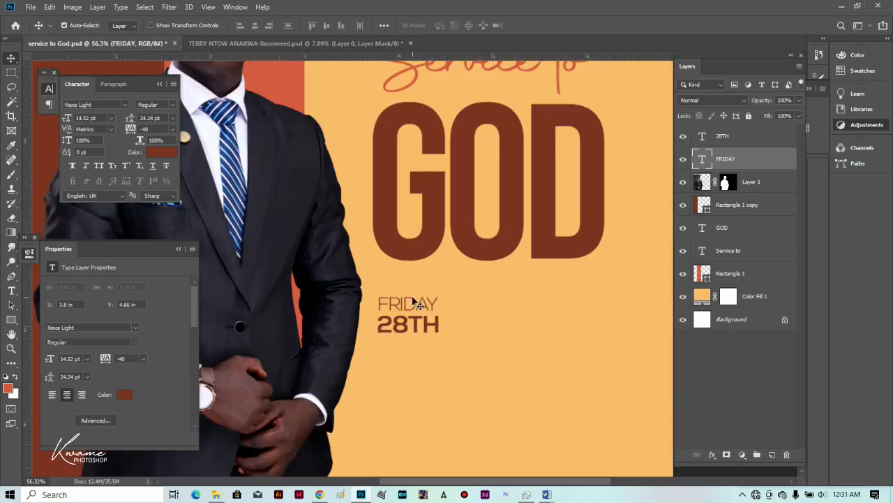
pyautogui.moveTo(414, 301); pyautogui.dragTo(416, 302)
pyautogui.click(413, 333)
pyautogui.press('t')
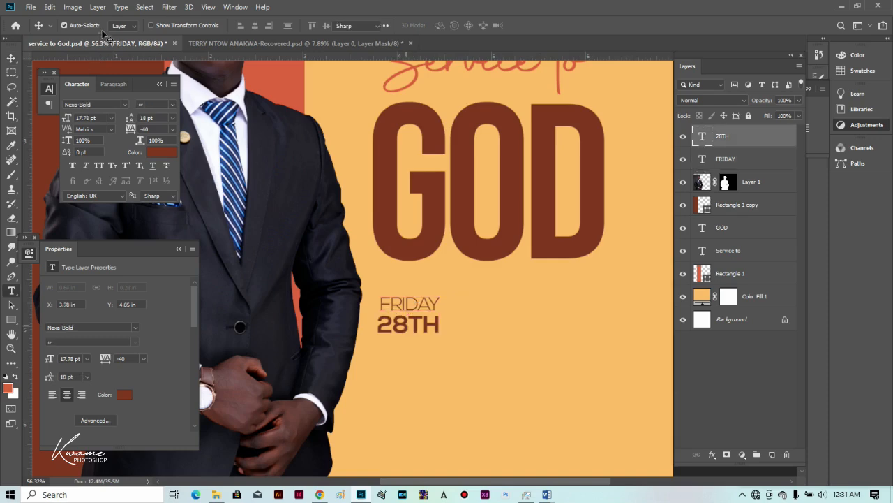
pyautogui.press('Return')
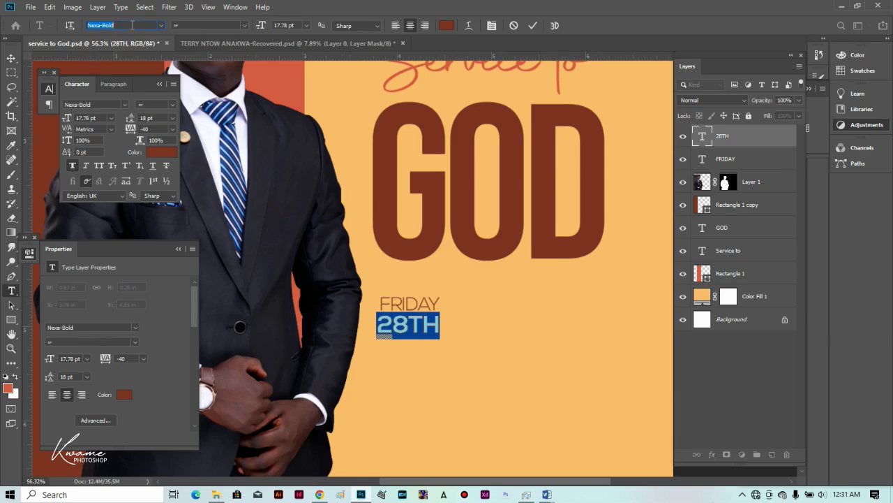
# Search 'nex' and apply Nexa Text-Trial Heavy to the 28TH line, then commit.
pyautogui.write('nexa')
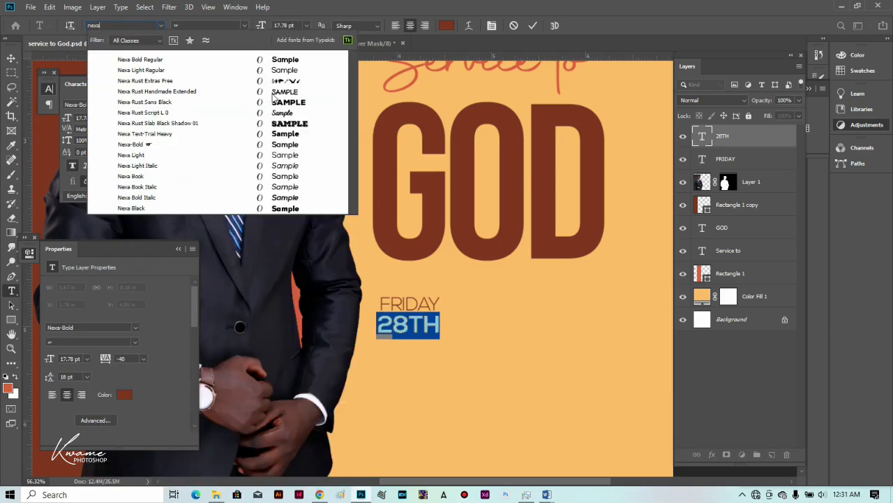
pyautogui.click(293, 133)
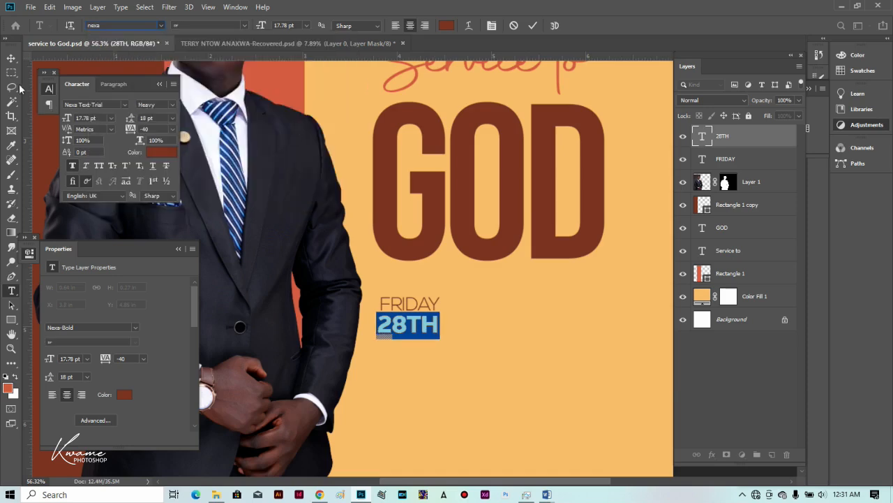
pyautogui.click(11, 59)
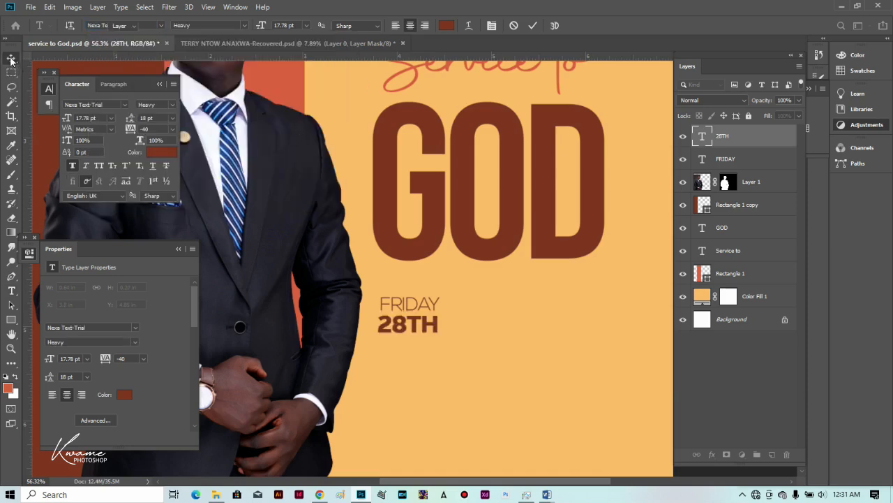
pyautogui.scroll(-1, 413, 312)
pyautogui.scroll(2, 413, 312)
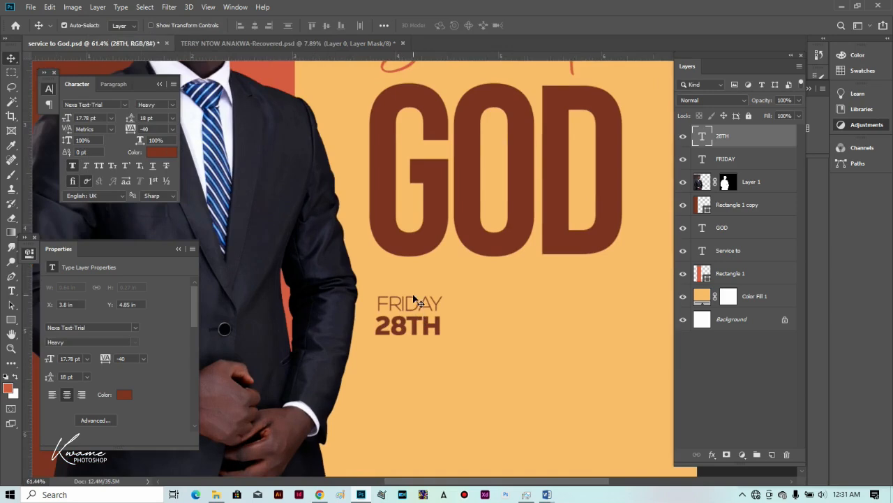
# Duplicate FRIDAY, retype it as AUGUST at 12.52 pt, and position it under 28TH.
pyautogui.moveTo(413, 305); pyautogui.dragTo(413, 353)
pyautogui.press('t')
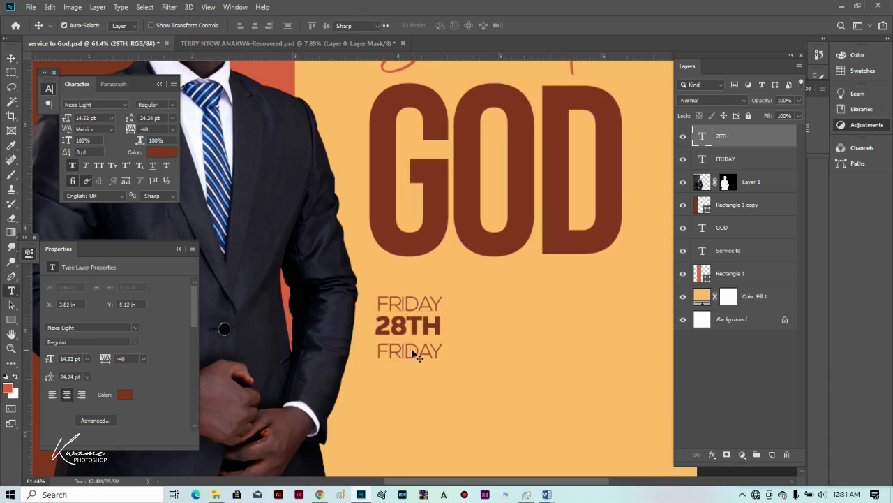
pyautogui.doubleClick(412, 350)
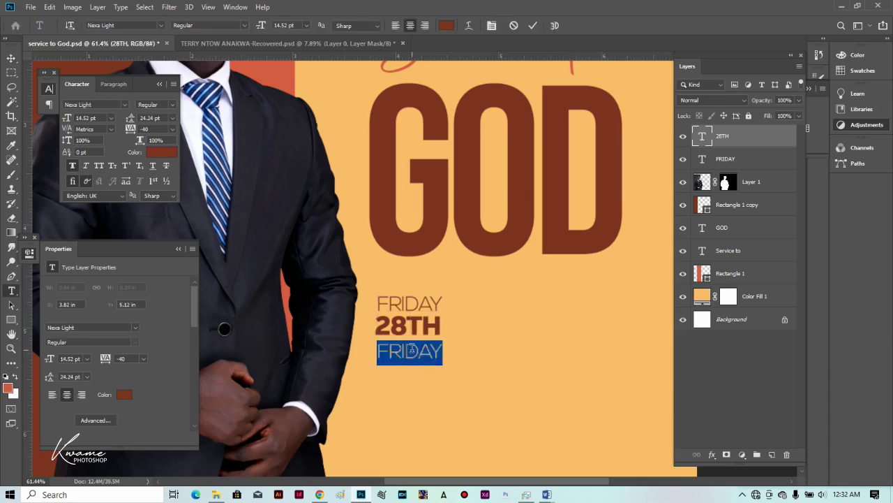
pyautogui.press('Right')
pyautogui.hotkey('ctrl', 'a')
pyautogui.write('AUGUST')
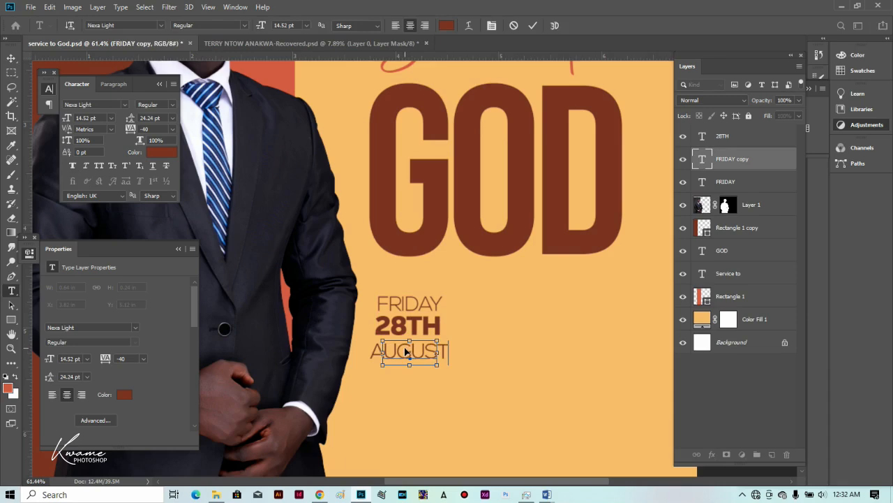
pyautogui.hotkey('ctrl', 'a')
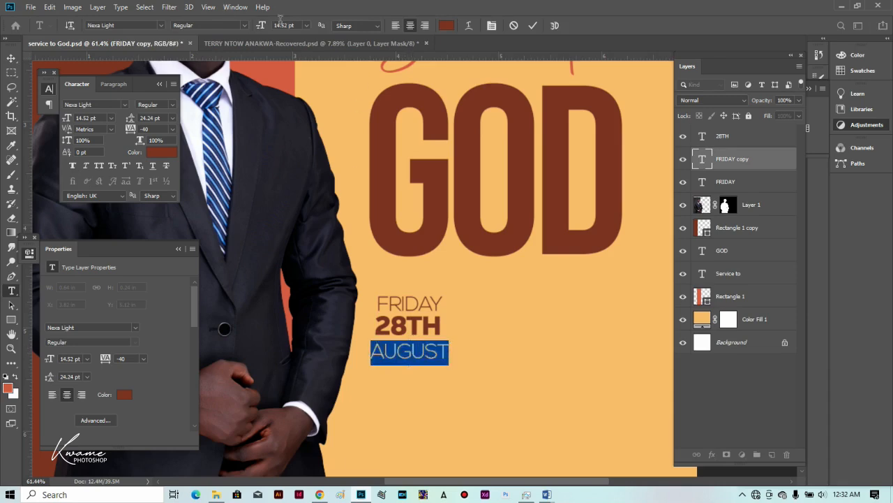
pyautogui.click(264, 28)
pyautogui.press('Down')
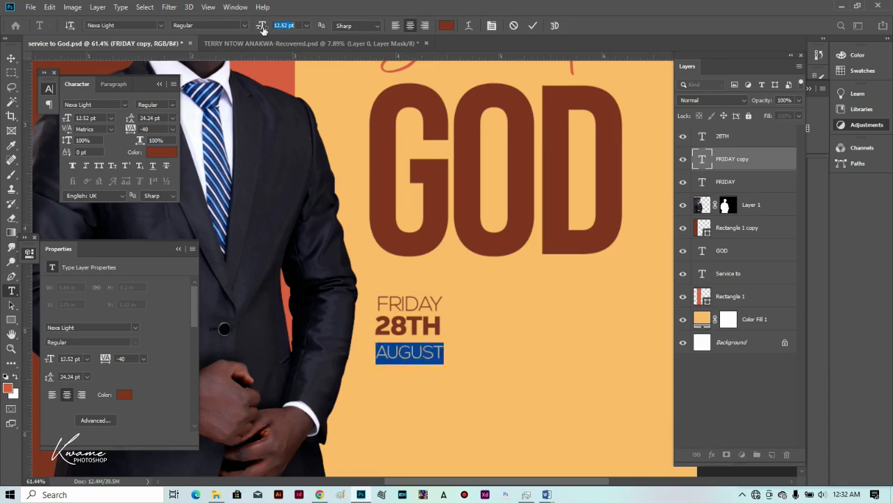
pyautogui.click(11, 58)
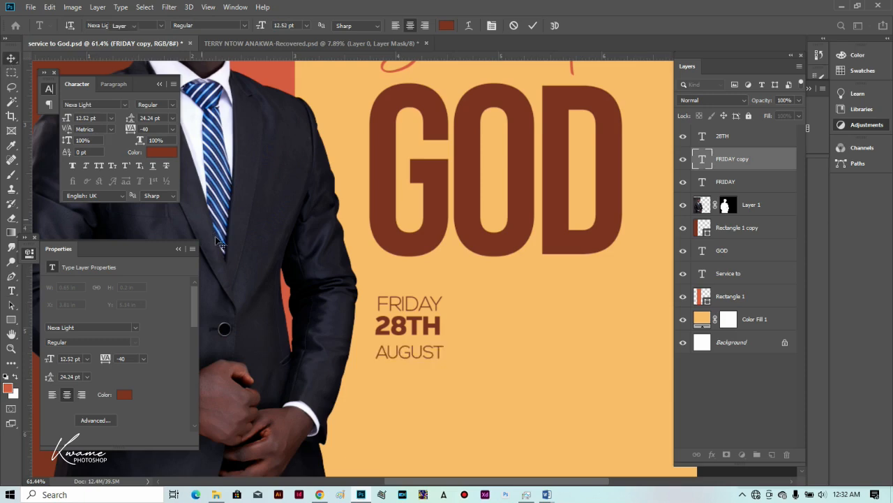
pyautogui.moveTo(396, 359); pyautogui.dragTo(404, 353)
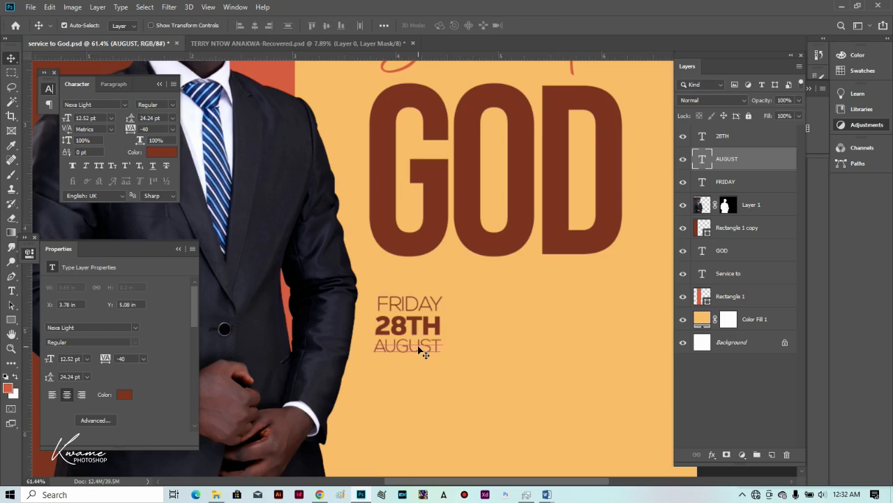
# Draw a tall rectangle to the right of the date block.
pyautogui.hotkey('ctrl', '0')
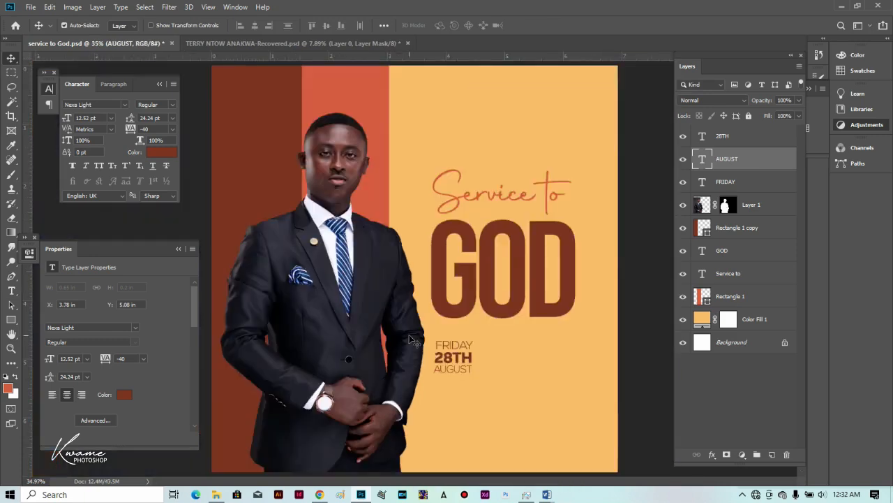
pyautogui.scroll(5, 485, 340)
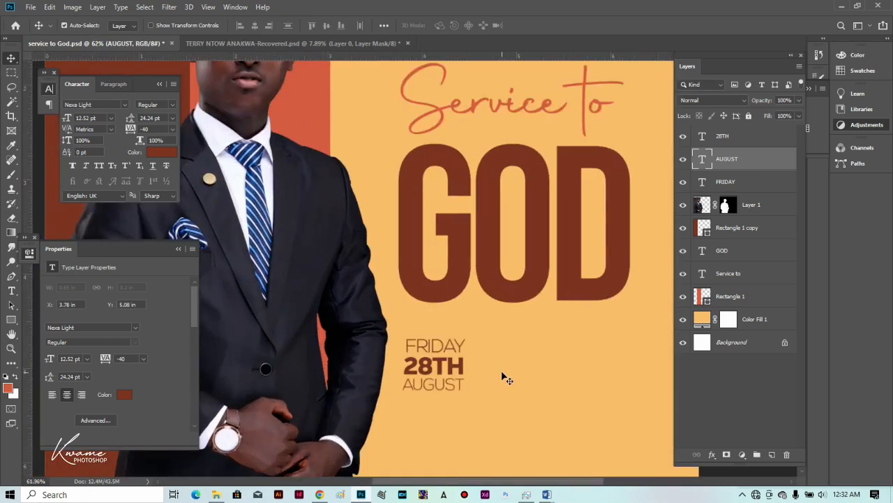
pyautogui.click(11, 319)
pyautogui.moveTo(433, 305); pyautogui.dragTo(471, 363)
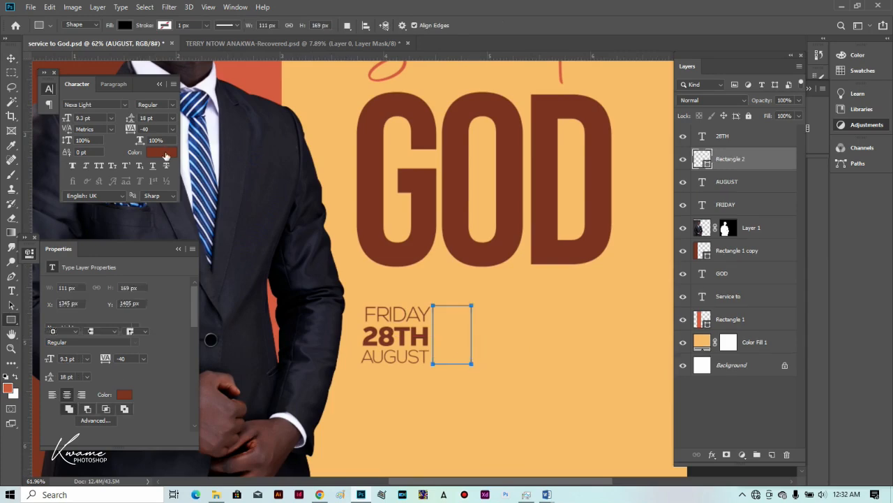
# Fill the rectangle beside the date with coral and round its bottom-right corner to 39 px.
pyautogui.click(167, 153)
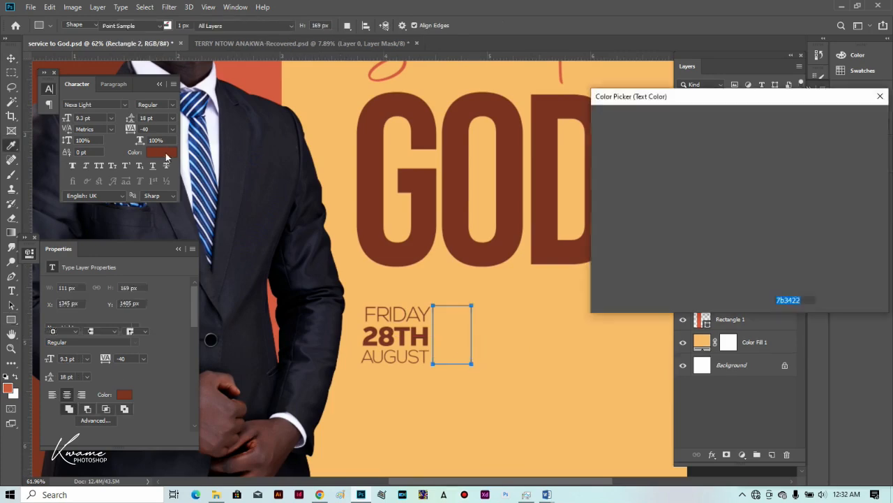
pyautogui.click(874, 98)
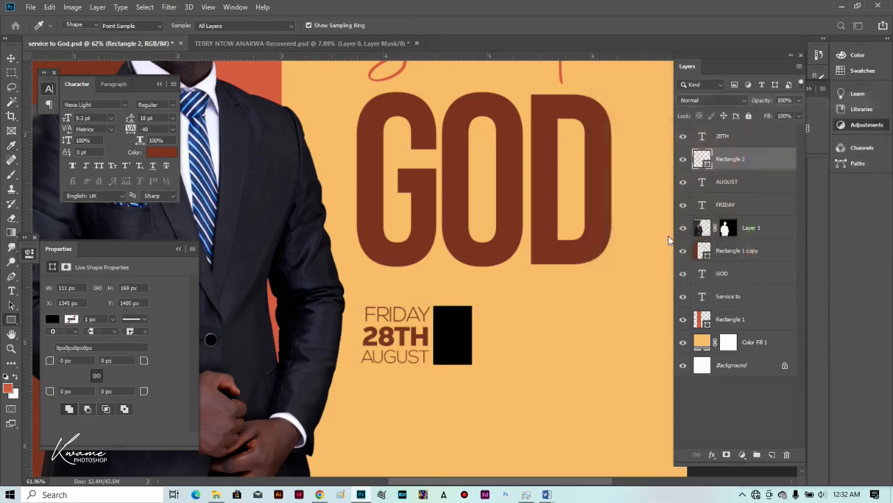
pyautogui.click(52, 320)
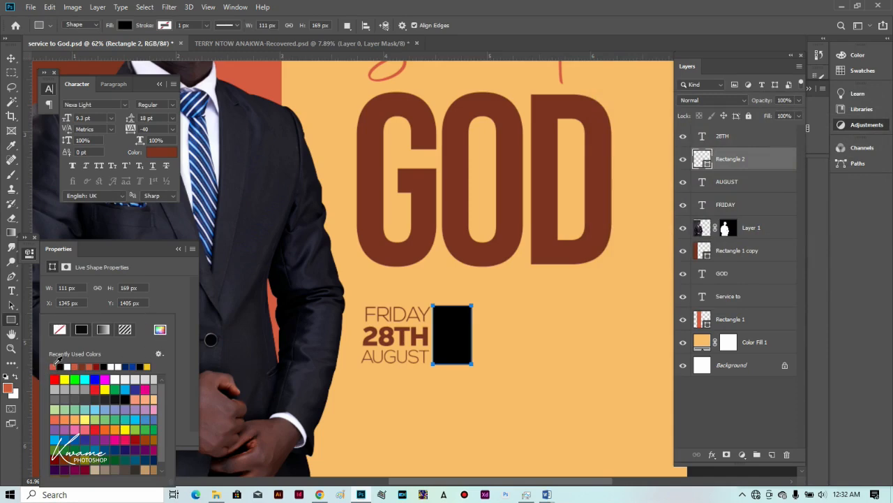
pyautogui.click(53, 366)
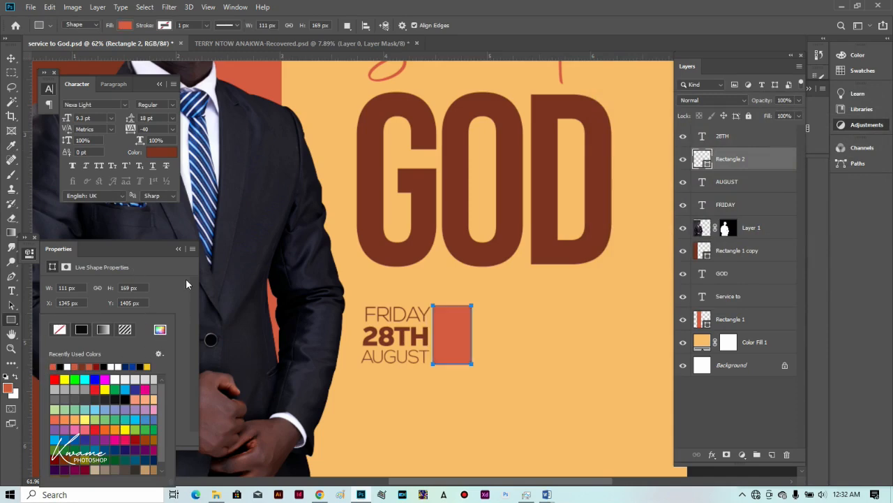
pyautogui.click(185, 278)
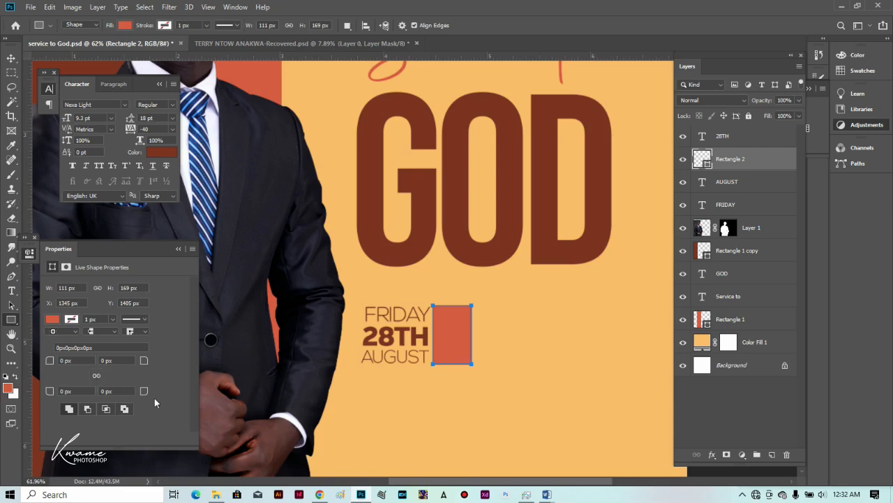
pyautogui.moveTo(144, 392); pyautogui.dragTo(166, 396)
pyautogui.click(9, 59)
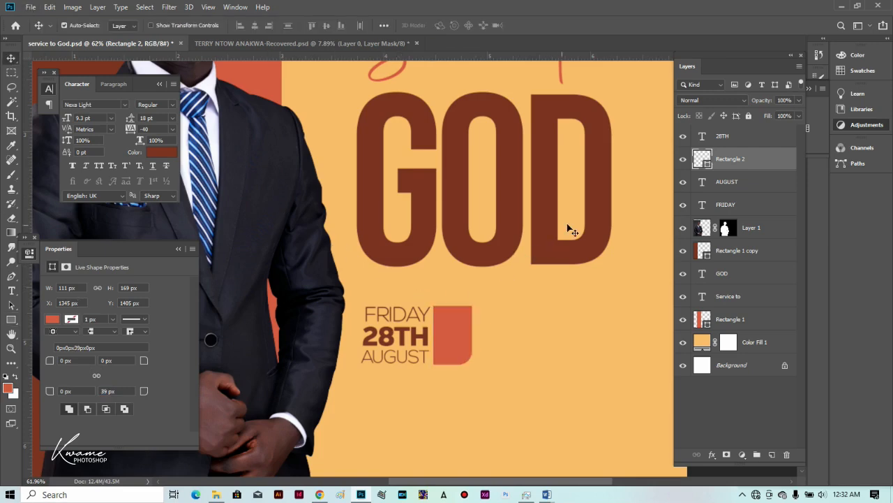
pyautogui.click(396, 338)
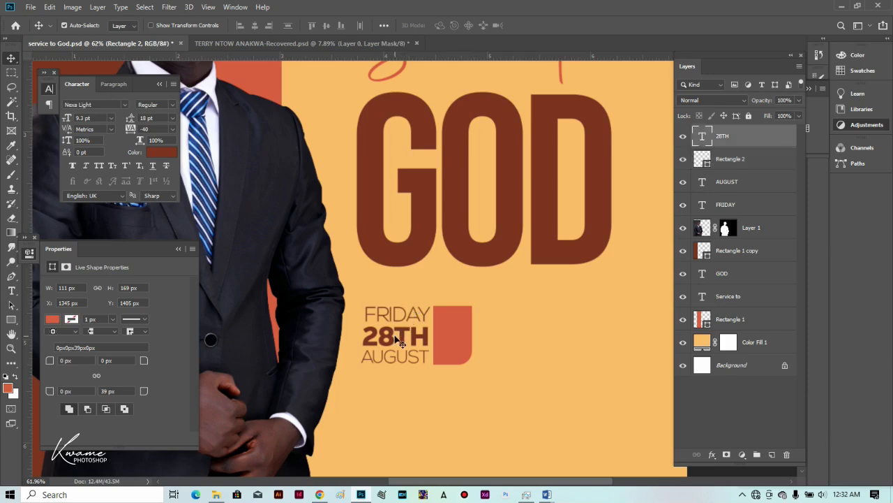
# Copy the 28TH text onto the coral rectangle and retype it as '20 19'.
pyautogui.moveTo(398, 338); pyautogui.dragTo(461, 323)
pyautogui.doubleClick(461, 323)
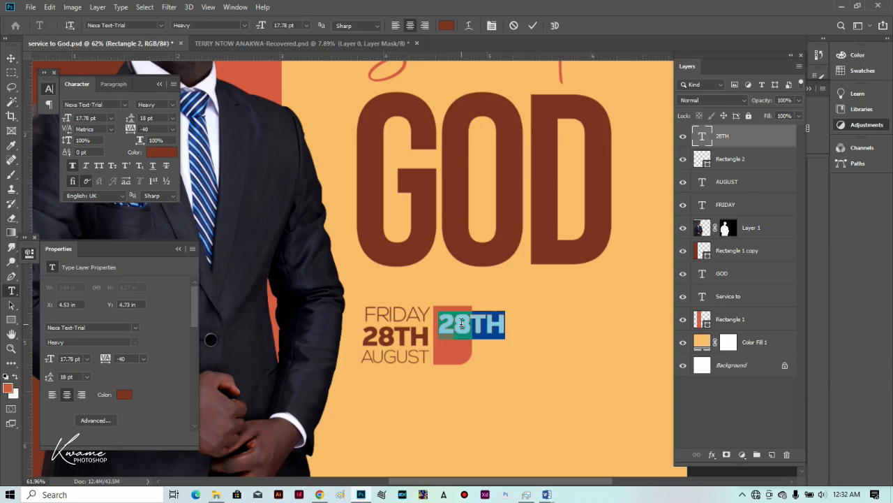
pyautogui.click(459, 322)
pyautogui.write('2')
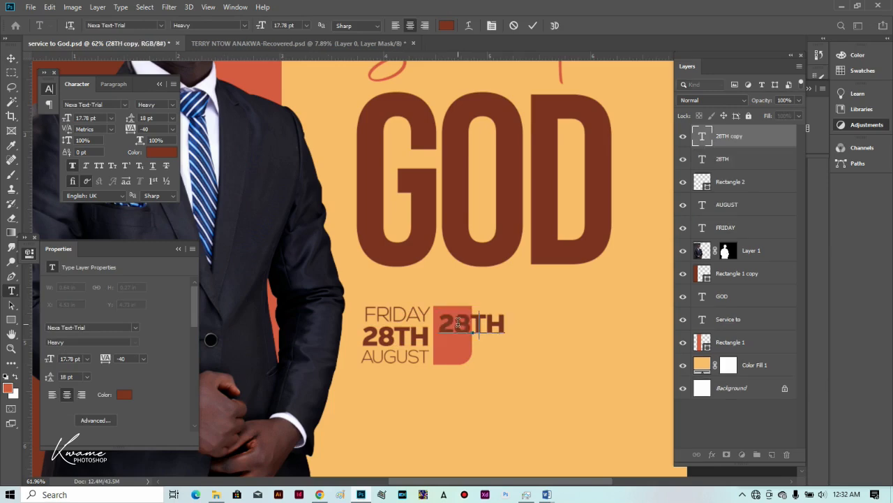
pyautogui.write('0 ')
pyautogui.write('19')
# Color the 20 19 text light orange from the background, center it, and tighten leading to 15 pt.
pyautogui.hotkey('ctrl', 'a')
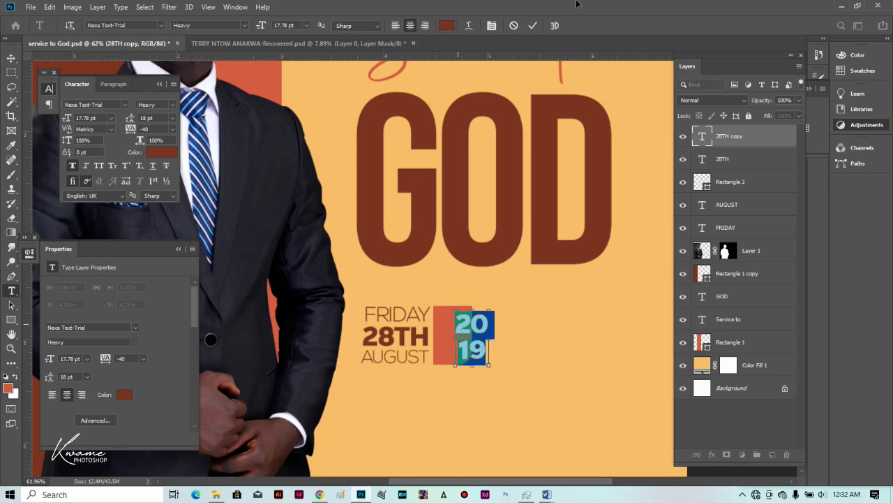
pyautogui.click(446, 27)
pyautogui.click(478, 193)
pyautogui.click(851, 118)
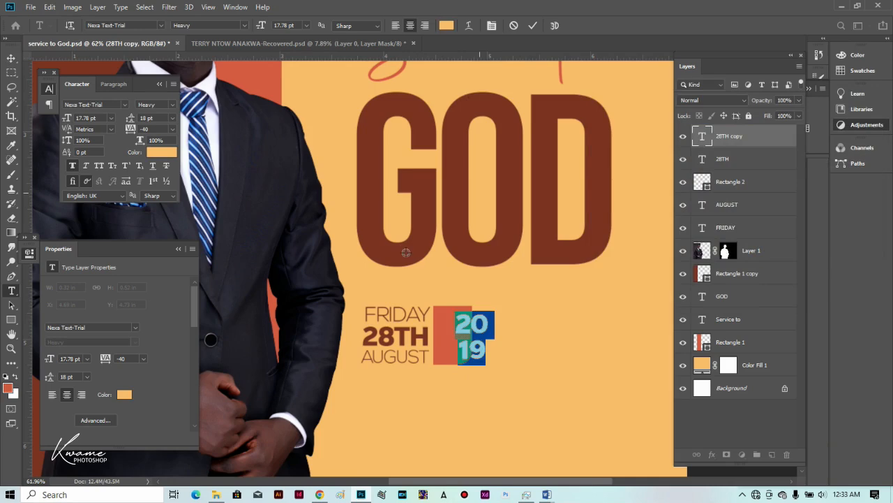
pyautogui.click(11, 57)
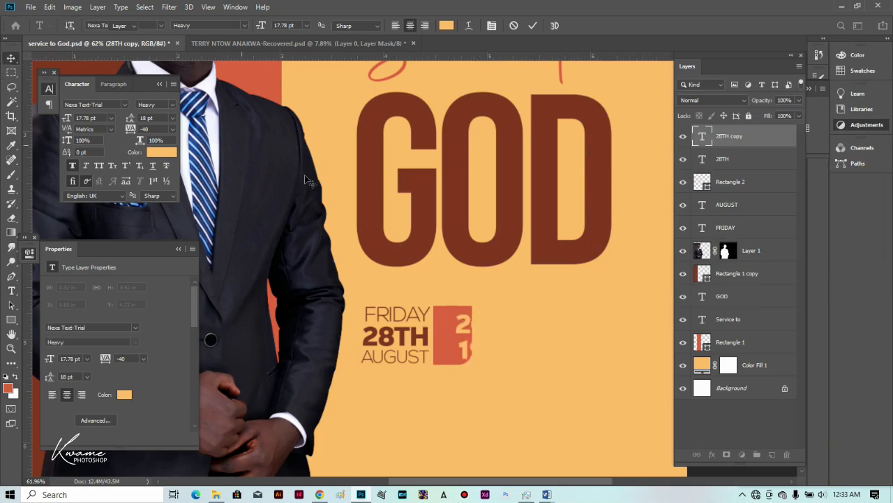
pyautogui.moveTo(475, 342); pyautogui.dragTo(456, 344)
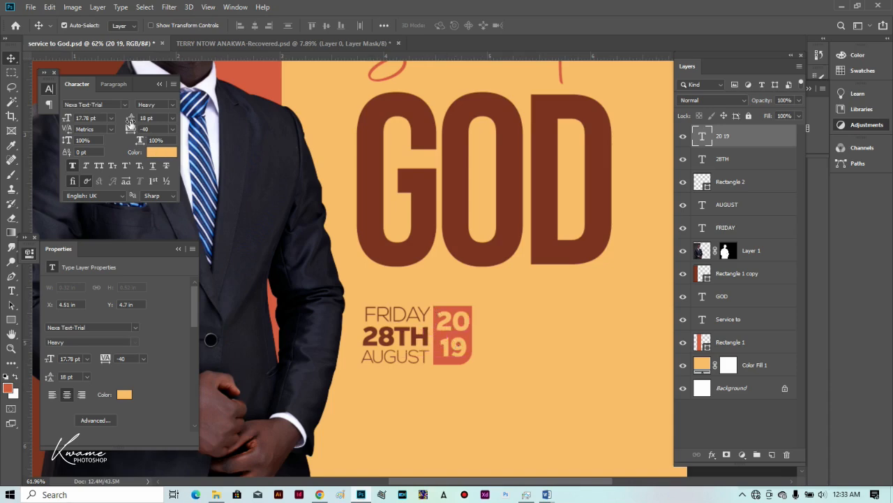
pyautogui.moveTo(130, 118); pyautogui.dragTo(130, 124)
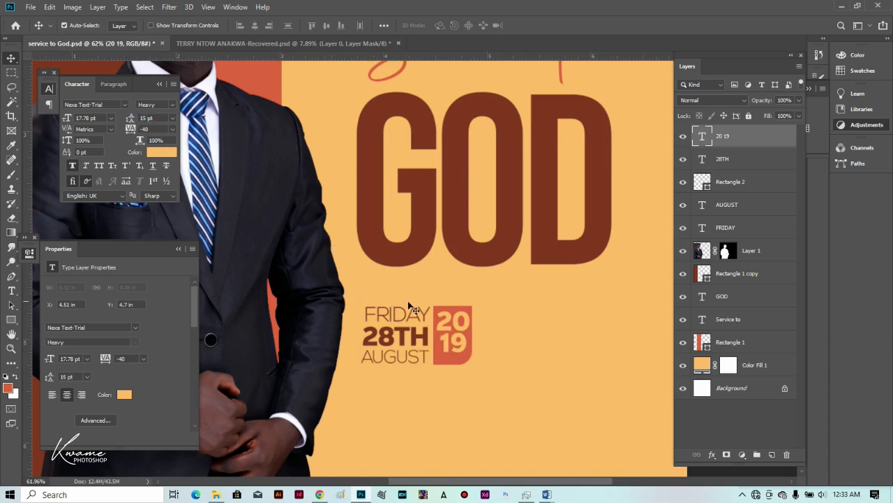
# Set the 20 19 year text to Nexa-Bold.
pyautogui.press('t')
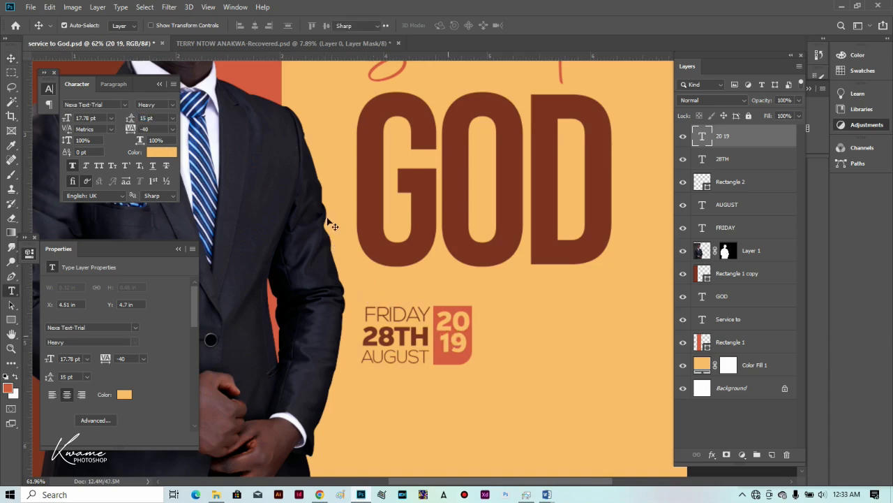
pyautogui.click(113, 25)
pyautogui.write('NEXA')
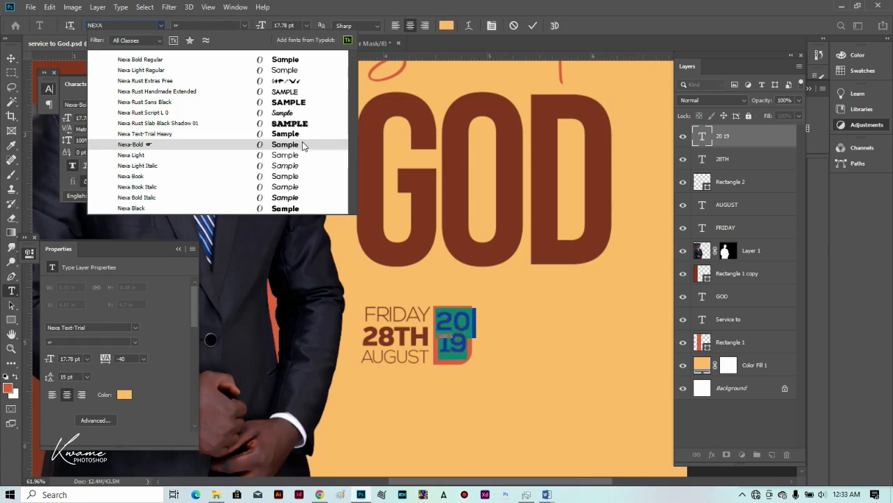
pyautogui.click(303, 145)
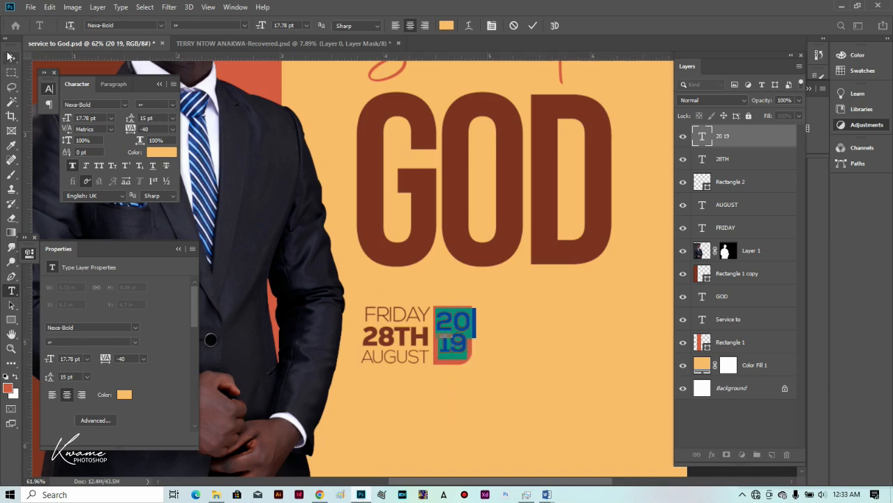
pyautogui.hotkey('ctrl', 'Return')
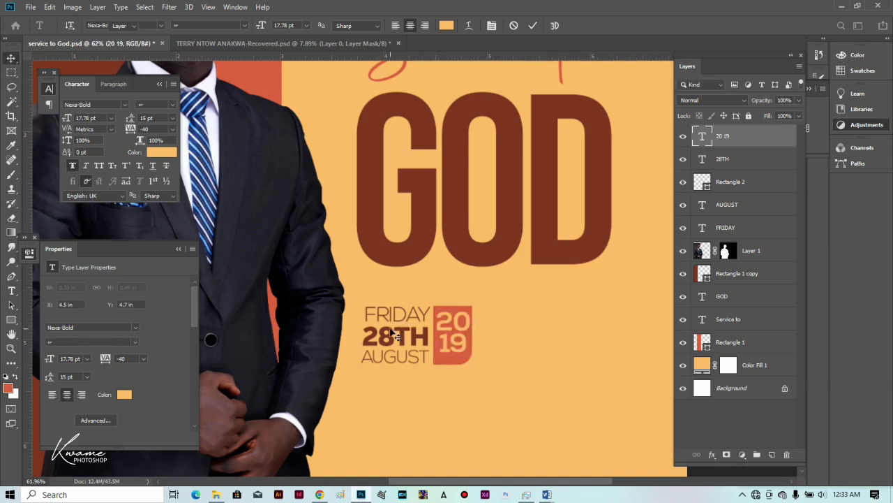
# Switch the 28TH line from Nexa Text-Trial Heavy to Nexa-Bold.
pyautogui.press('v')
pyautogui.click(391, 331)
pyautogui.press('t')
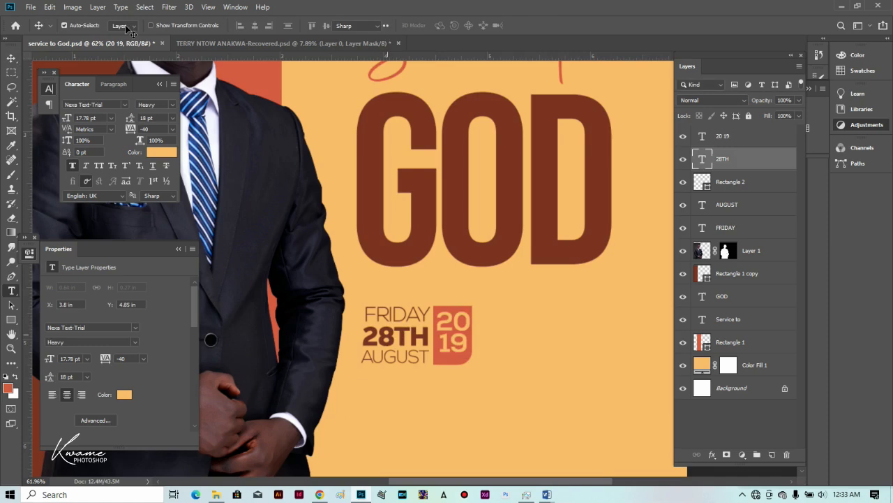
pyautogui.press('Return')
pyautogui.click(126, 25)
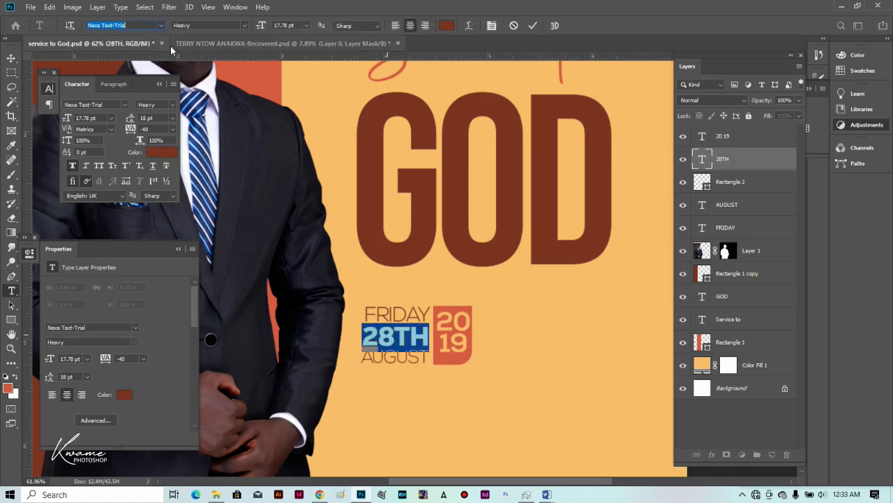
pyautogui.write('nexa')
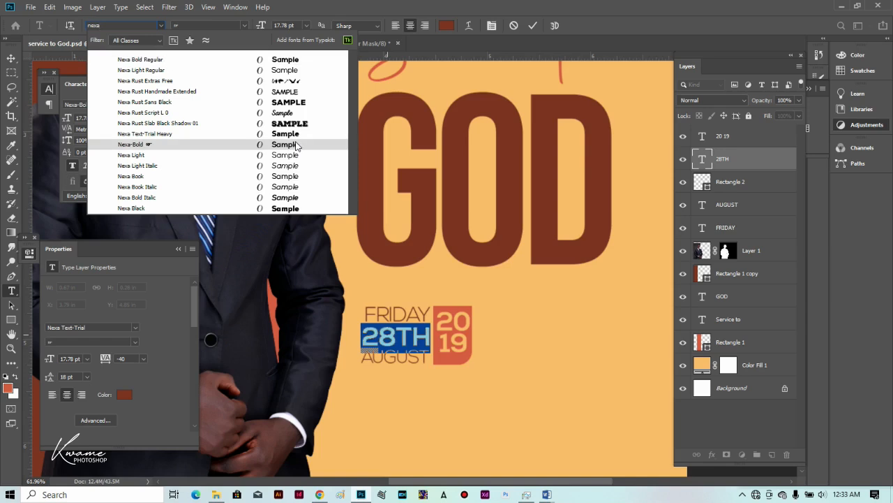
pyautogui.click(282, 145)
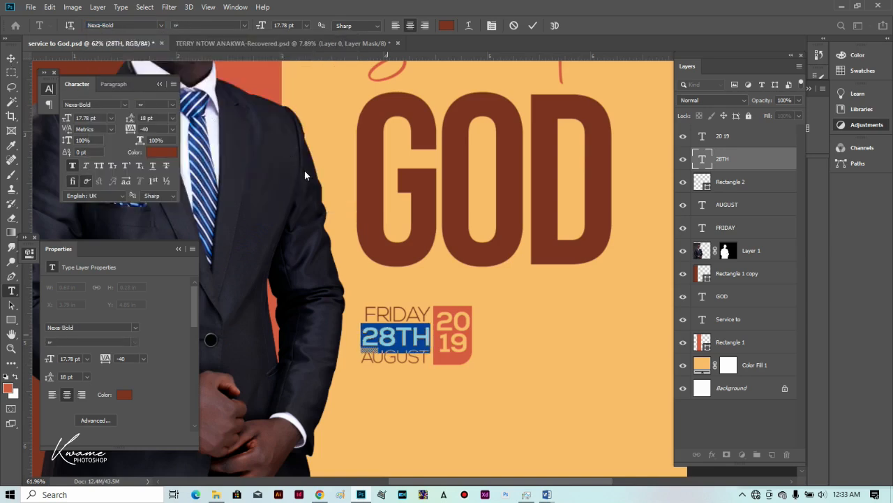
pyautogui.click(11, 58)
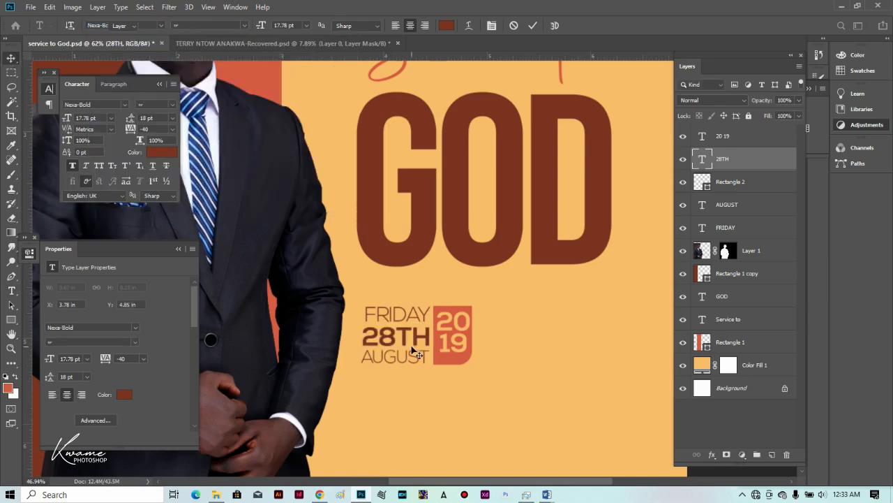
pyautogui.scroll(-3, 429, 345)
pyautogui.scroll(1, 461, 331)
pyautogui.click(481, 310)
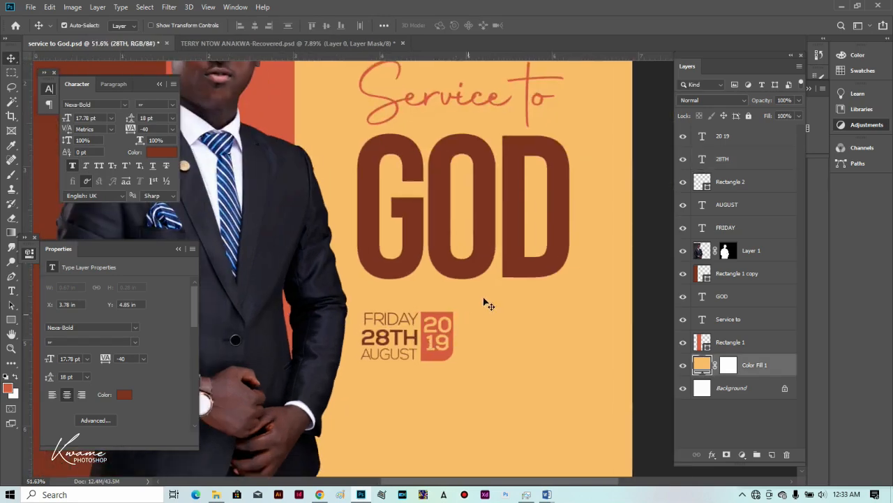
# Lock the Color Fill 1 background layer and select the 20 19 text layer.
pyautogui.click(747, 116)
pyautogui.moveTo(462, 308); pyautogui.dragTo(440, 359)
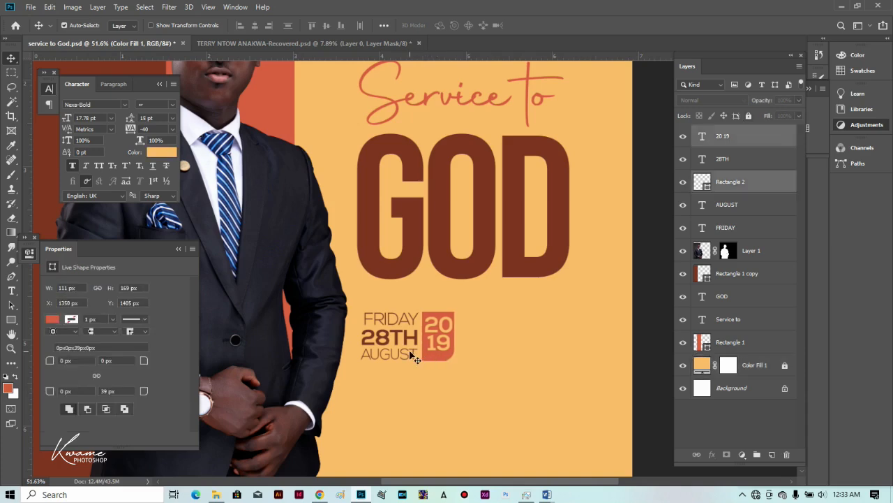
pyautogui.click(500, 373)
pyautogui.click(440, 342)
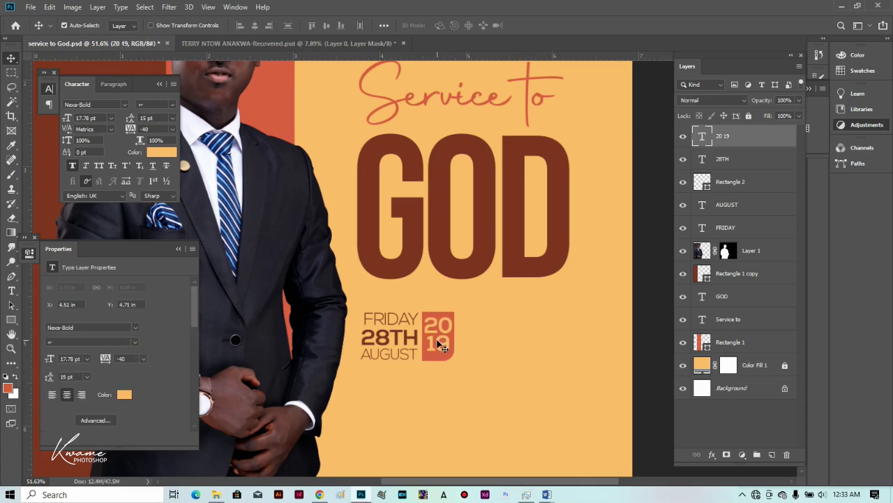
# Nudge the 2019 text with arrow keys until it sits centred in the coral box.
pyautogui.press('Down')
pyautogui.press('Up')
pyautogui.press('Left')
pyautogui.press('Right')
pyautogui.press('Left')
pyautogui.scroll(-1, 454, 365)
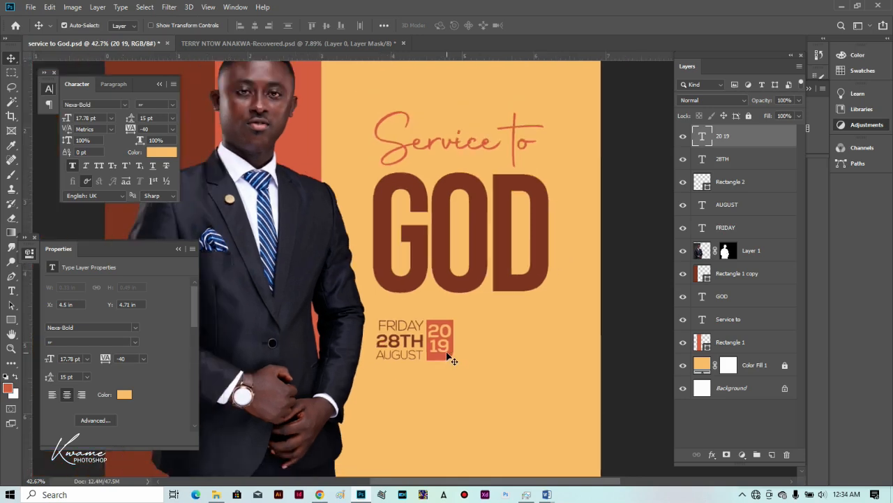
pyautogui.press('Right')
pyautogui.press('Down')
pyautogui.scroll(1, 453, 360)
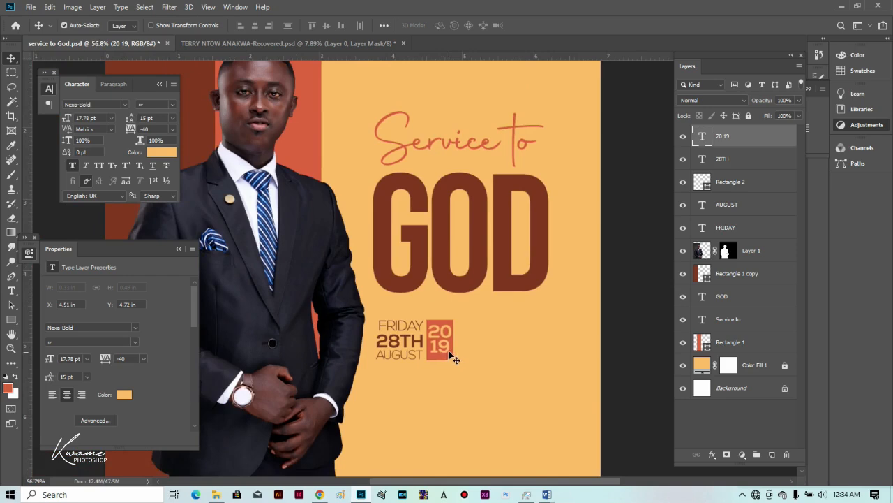
pyautogui.scroll(1, 453, 360)
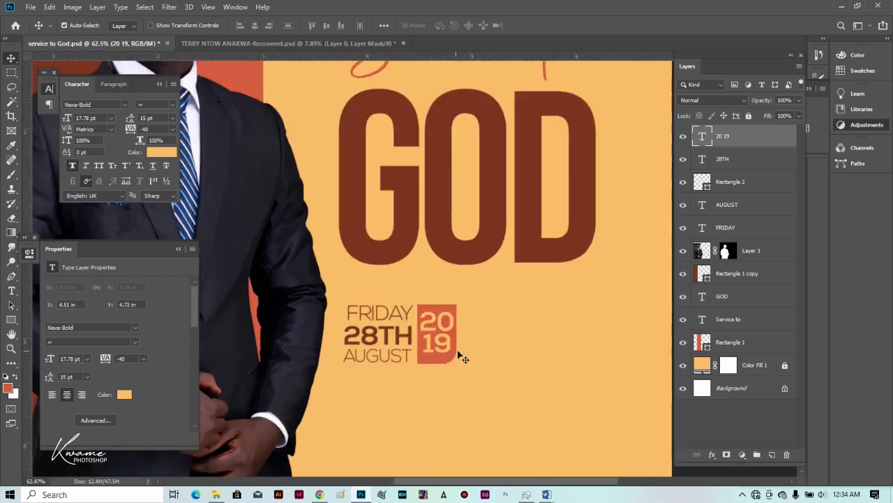
pyautogui.scroll(1, 455, 356)
pyautogui.click(11, 320)
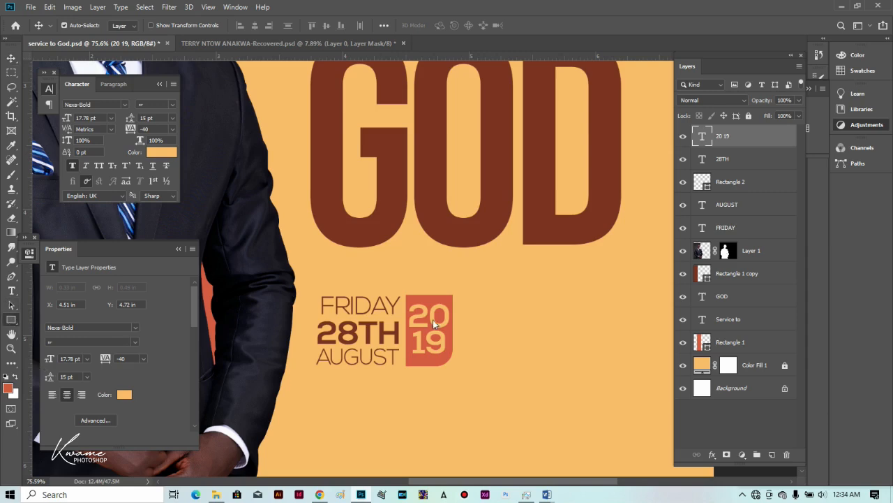
# Draw a 4 px dark-brown vertical bar beside the 2019 box and copy FRIDAY to its right.
pyautogui.moveTo(456, 294); pyautogui.dragTo(458, 366)
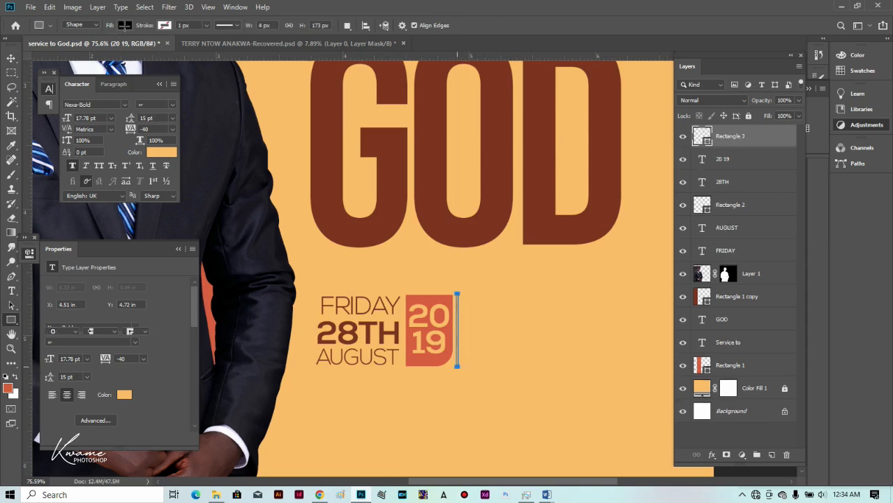
pyautogui.click(125, 26)
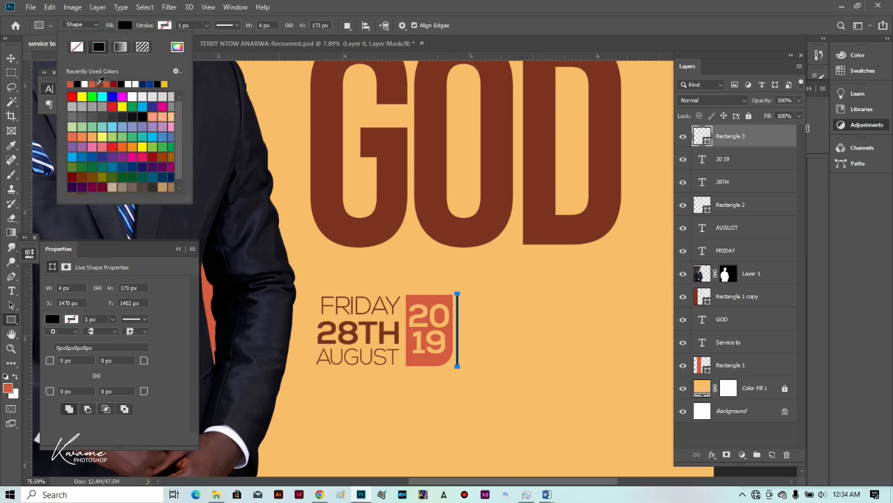
pyautogui.click(98, 84)
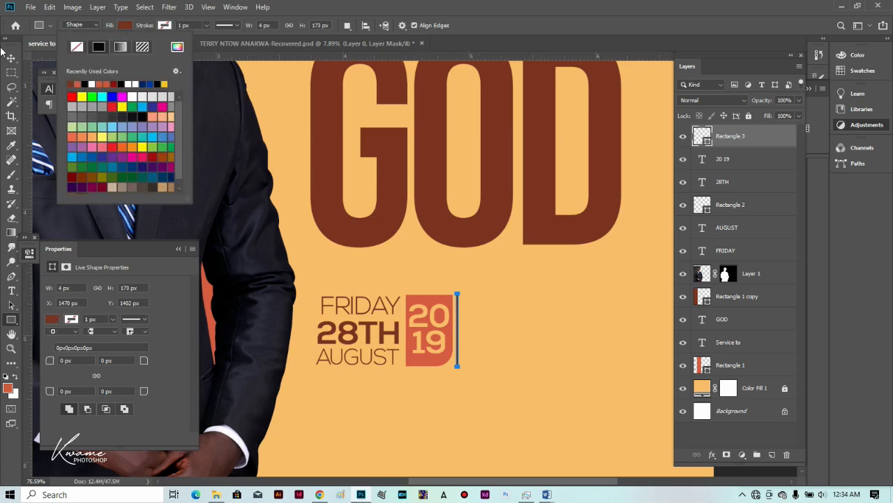
pyautogui.click(8, 58)
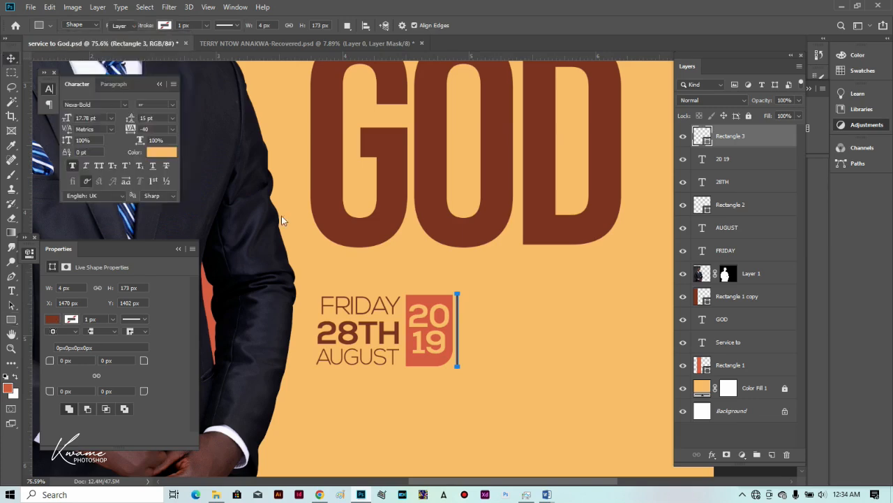
pyautogui.click(349, 309)
pyautogui.moveTo(503, 309)
pyautogui.mouseDown()
pyautogui.moveTo(513, 307)
pyautogui.moveTo(490, 314)
pyautogui.mouseUp()
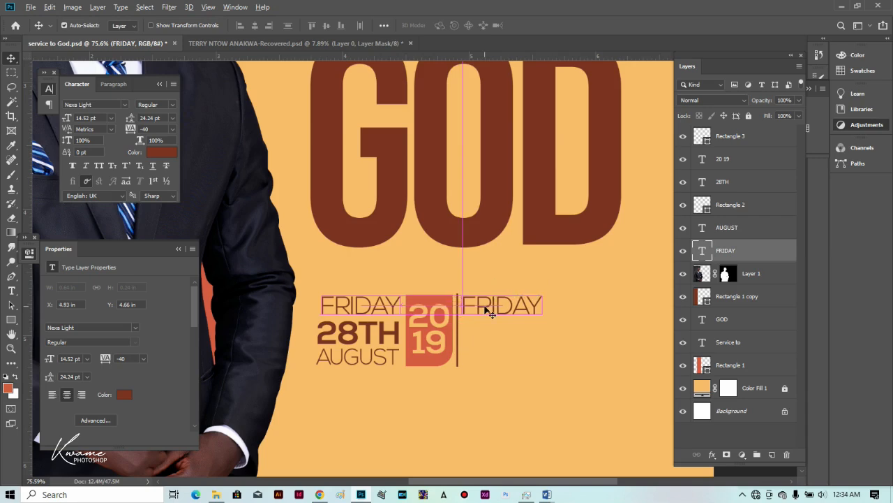
# Replace the FRIDAY copy with '@', the minister's name and the Methodist church venue, then reposition it.
pyautogui.press('t')
pyautogui.doubleClick(485, 305)
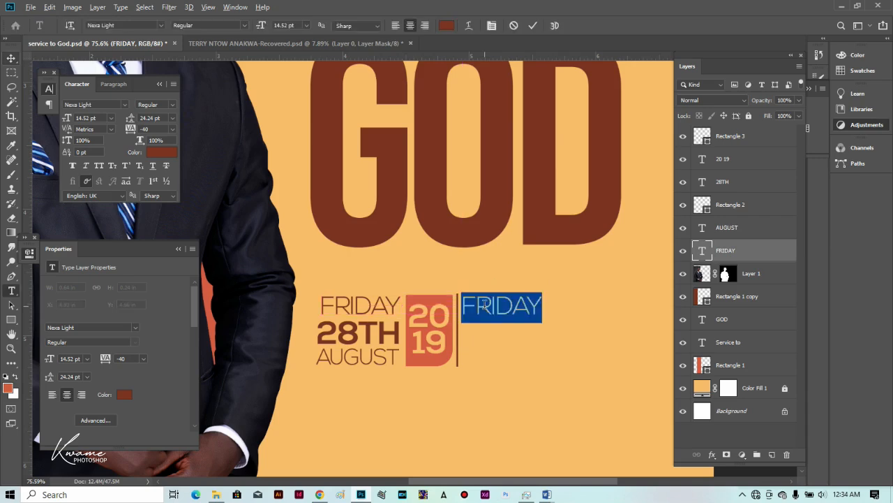
pyautogui.hotkey('ctrl', 'a')
pyautogui.write('@')
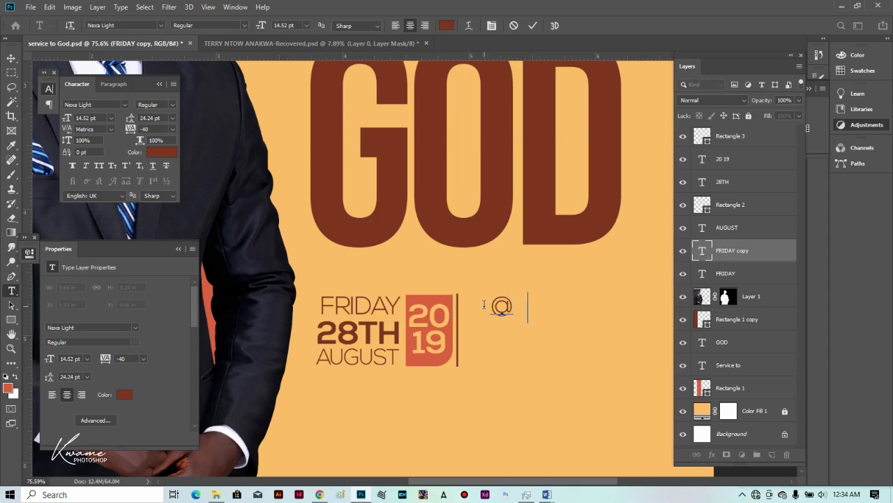
pyautogui.write('REV.')
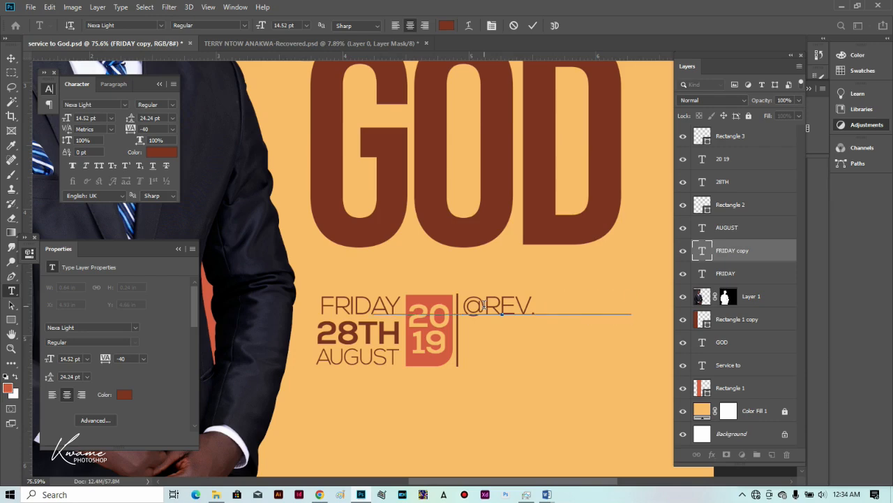
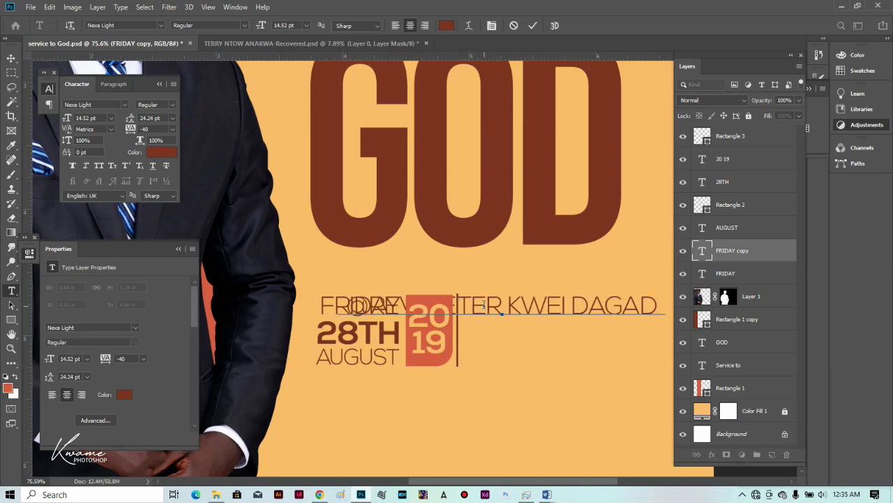
pyautogui.write('U MEN')
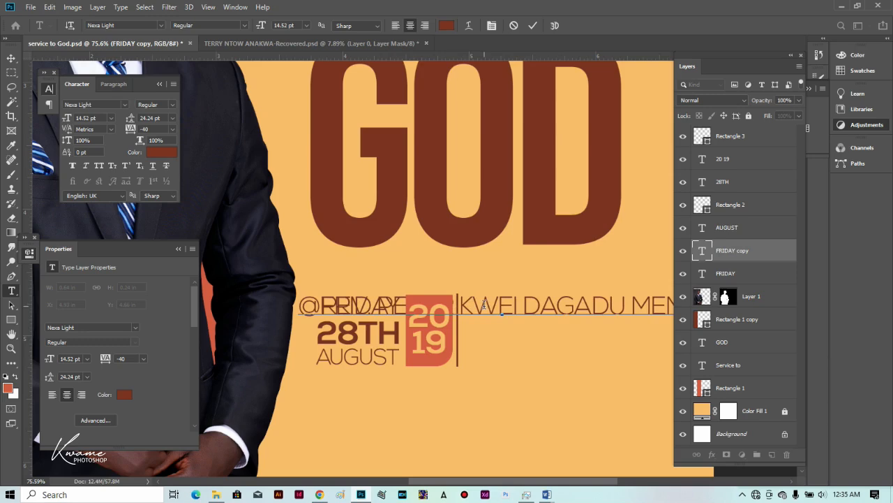
pyautogui.write('RIAL METHODIST CHUR')
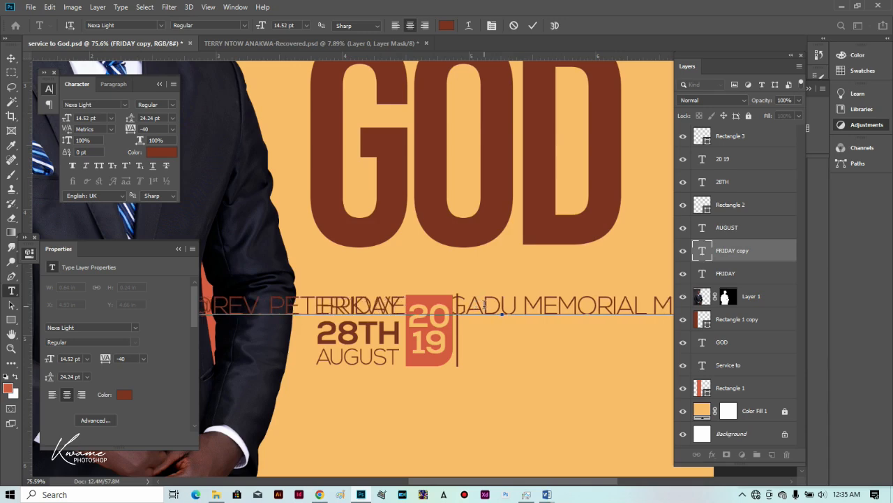
pyautogui.write('CH')
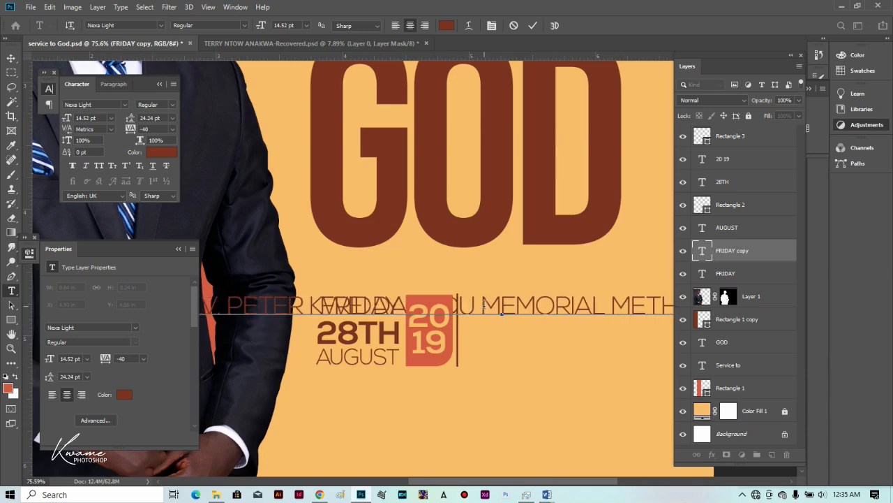
pyautogui.moveTo(488, 343); pyautogui.dragTo(597, 377)
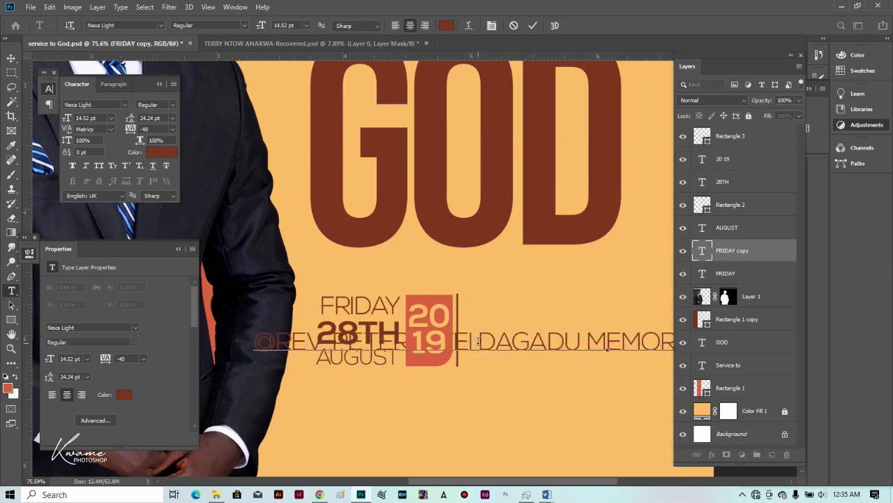
pyautogui.click(481, 341)
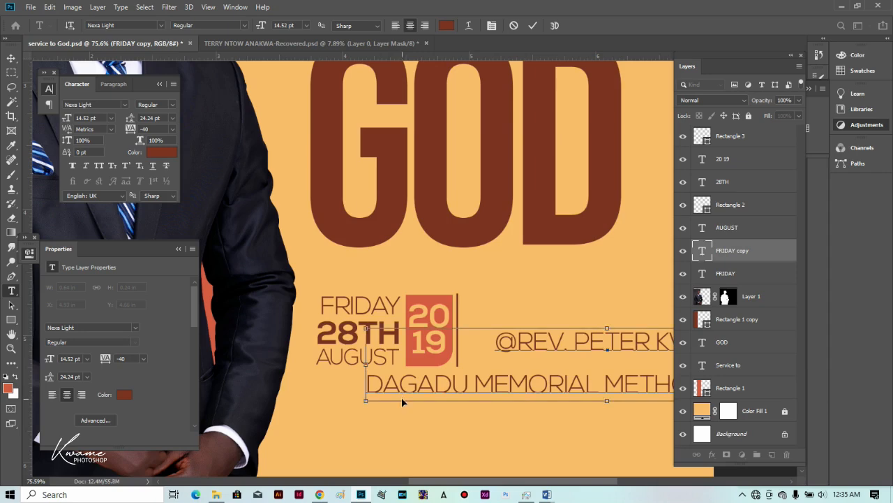
# Left-align the venue text, size it to about 10 pt, and place it beside the 2019 box.
pyautogui.hotkey('ctrl', 'a')
pyautogui.click(398, 26)
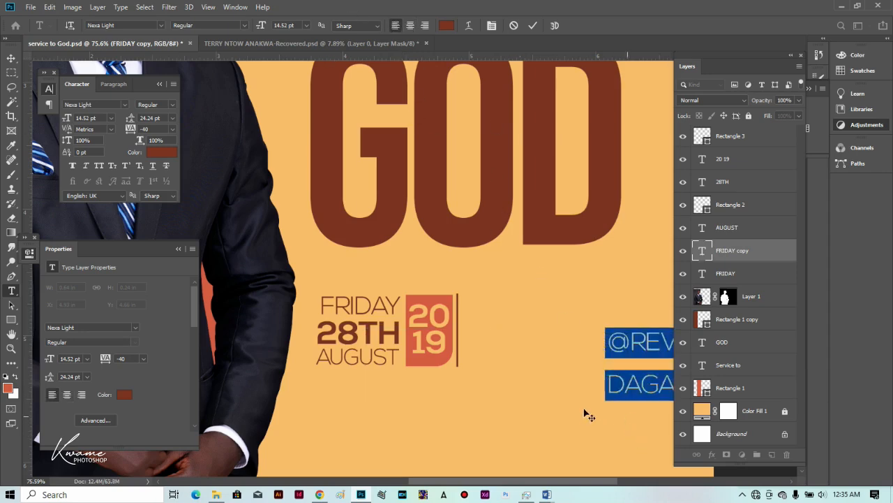
pyautogui.moveTo(481, 407); pyautogui.dragTo(335, 403)
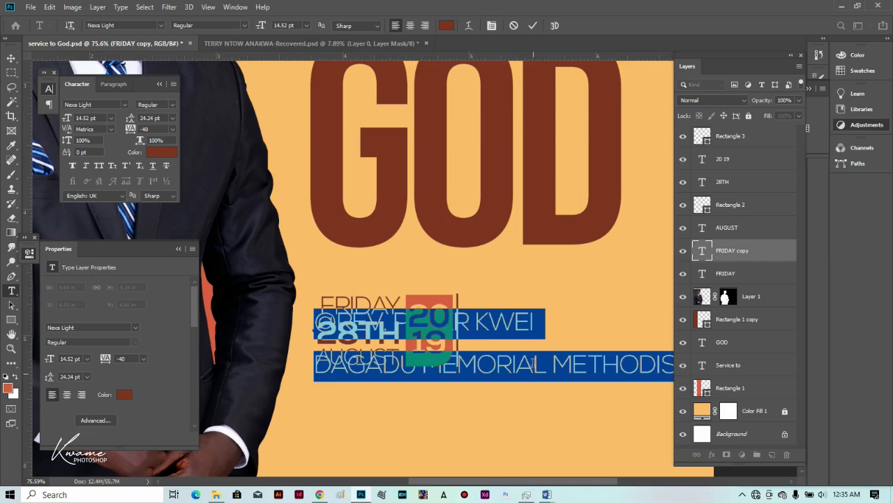
pyautogui.moveTo(261, 25); pyautogui.dragTo(257, 30)
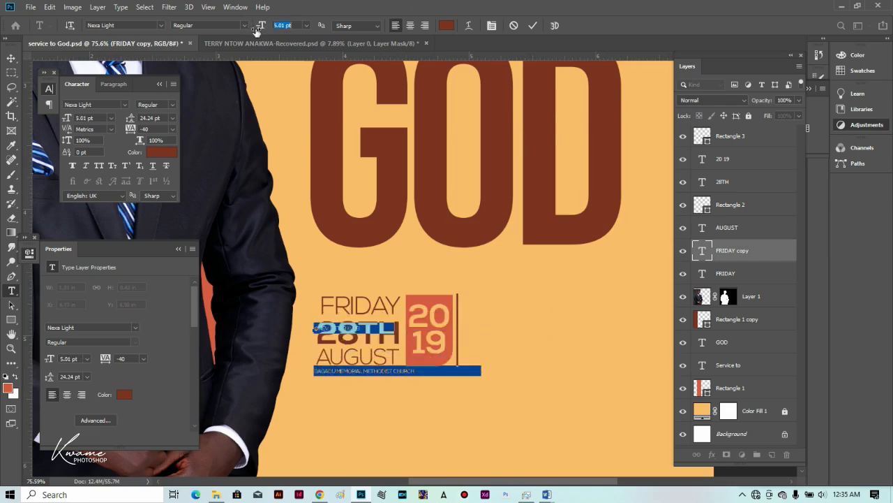
pyautogui.moveTo(349, 417); pyautogui.dragTo(507, 388)
pyautogui.moveTo(267, 26); pyautogui.dragTo(263, 26)
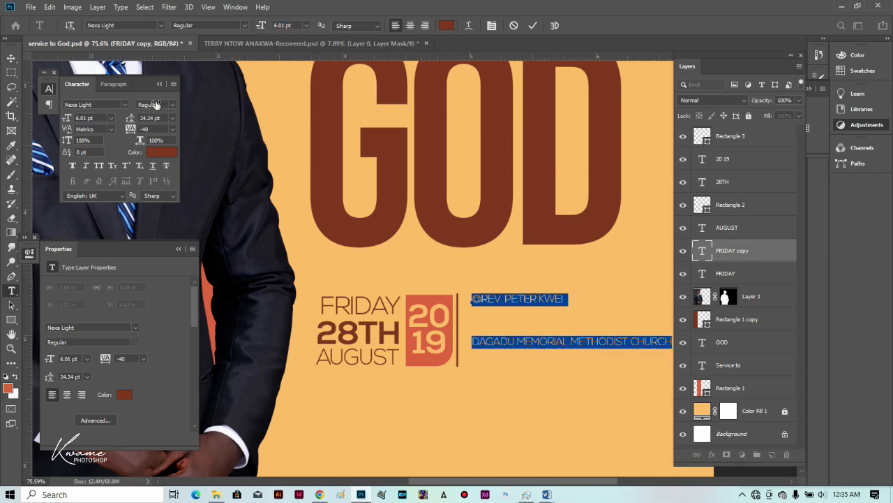
pyautogui.moveTo(131, 118); pyautogui.dragTo(116, 115)
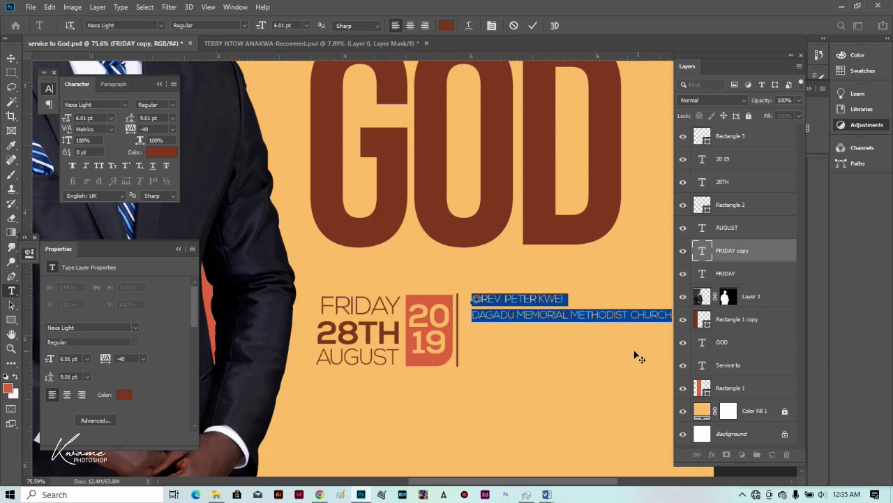
# Insert 'CCRA' before METHODIST and tighten the venue text's leading to 7.01 pt.
pyautogui.click(571, 314)
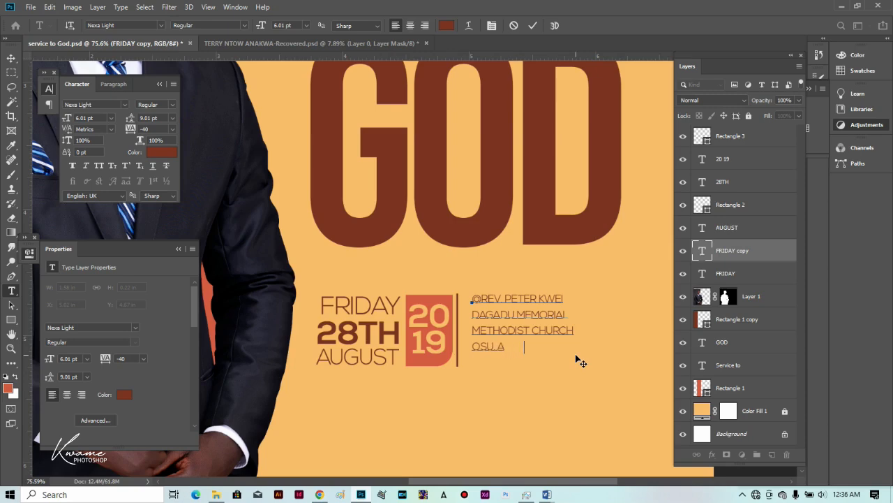
pyautogui.write('CCRA')
pyautogui.hotkey('ctrl', 'a')
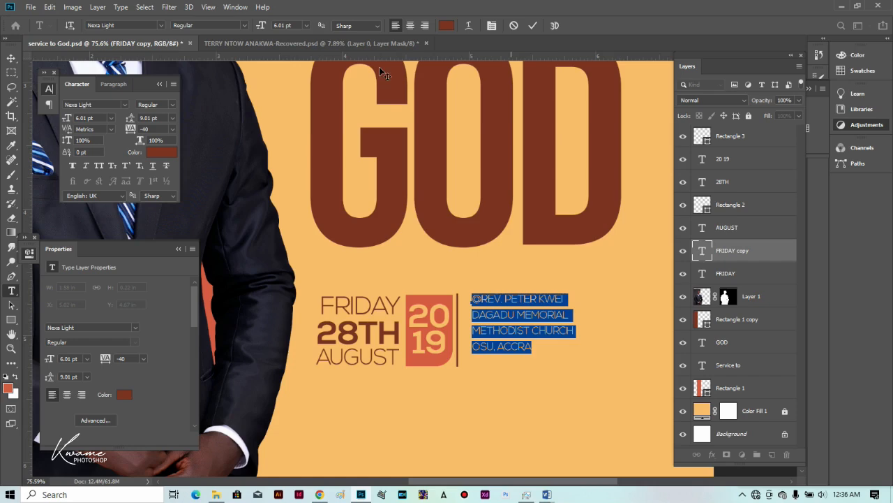
pyautogui.click(447, 26)
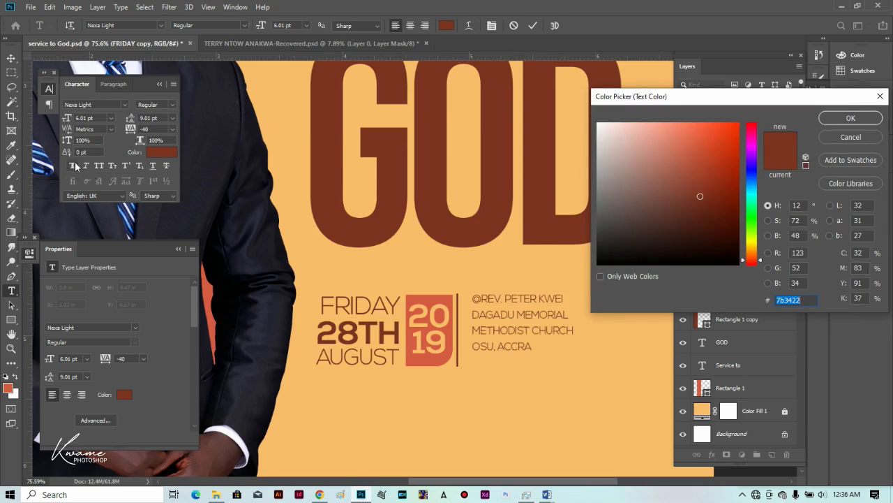
pyautogui.press('Return')
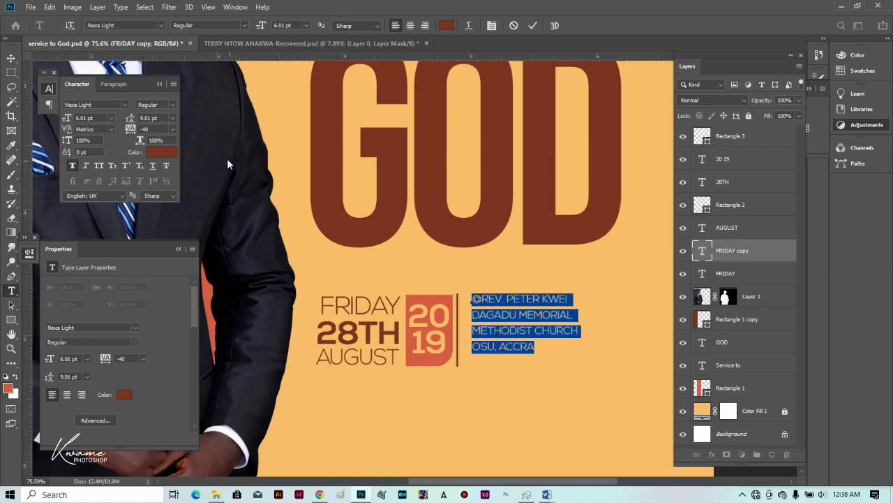
pyautogui.moveTo(130, 121); pyautogui.dragTo(129, 121)
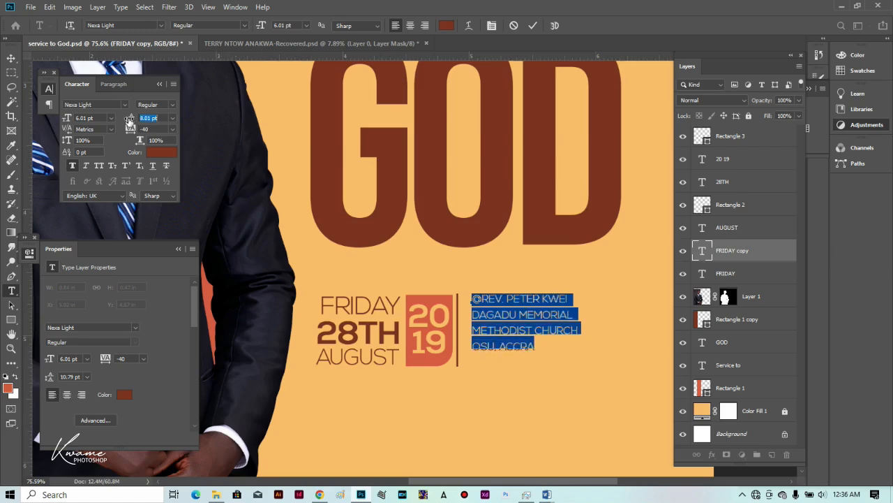
pyautogui.moveTo(129, 119); pyautogui.dragTo(129, 120)
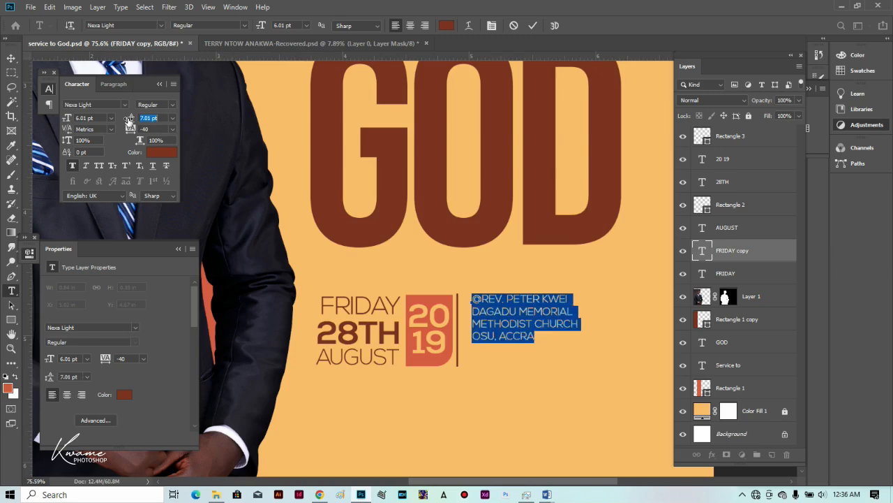
pyautogui.click(12, 58)
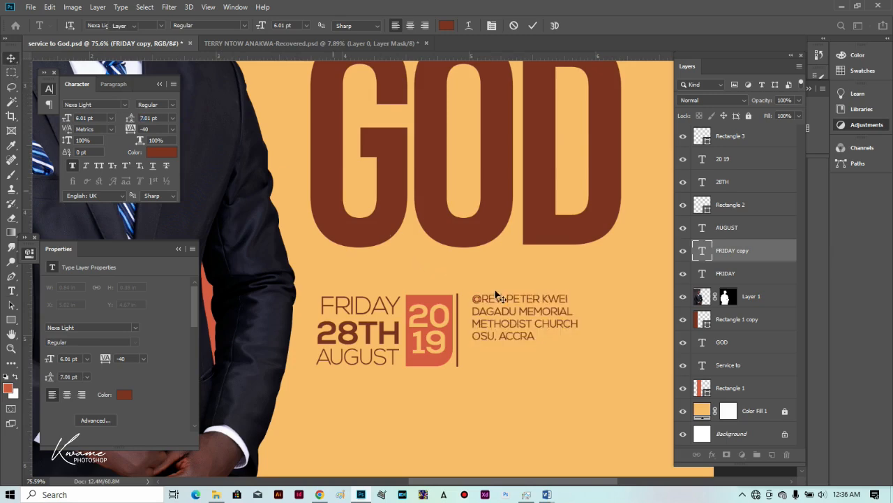
pyautogui.scroll(-1, 496, 322)
pyautogui.moveTo(495, 323); pyautogui.dragTo(485, 317)
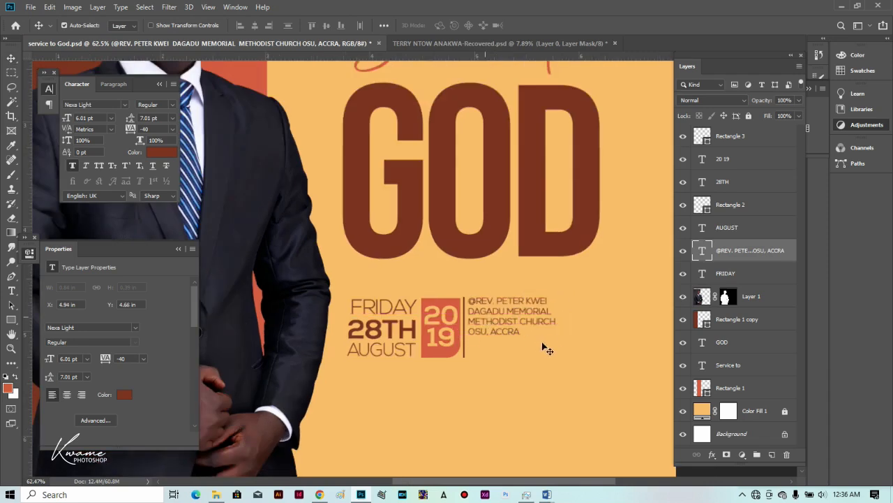
# Scale the venue text up to about 124% and shift it slightly right.
pyautogui.hotkey('ctrl', 't')
pyautogui.moveTo(554, 337); pyautogui.dragTo(575, 345)
pyautogui.press('Return')
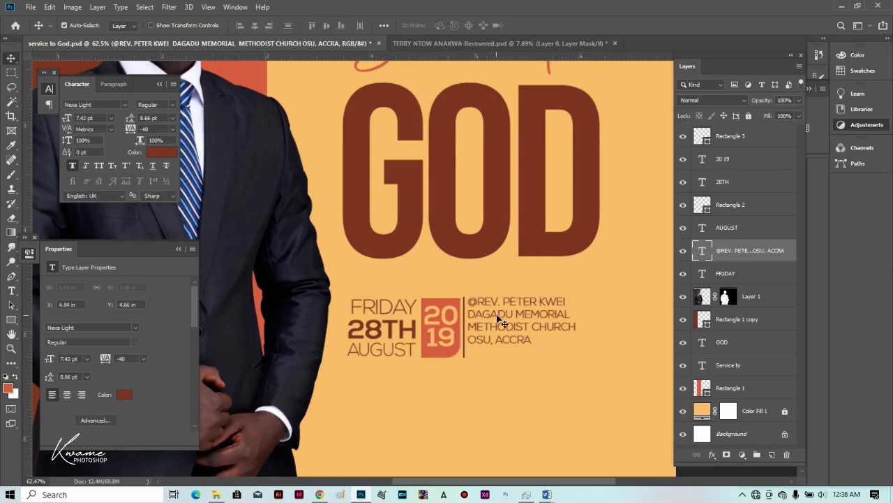
pyautogui.moveTo(500, 318); pyautogui.dragTo(505, 319)
# Scale the FRIDAY 28TH AUGUST 2019 date block down to about 87%.
pyautogui.moveTo(468, 372); pyautogui.dragTo(365, 296)
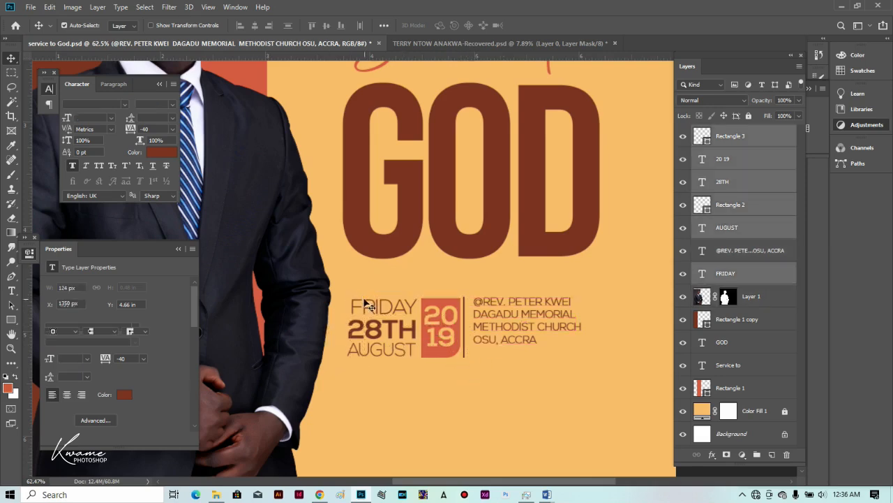
pyautogui.hotkey('ctrl', 't')
pyautogui.moveTo(348, 358); pyautogui.dragTo(371, 343)
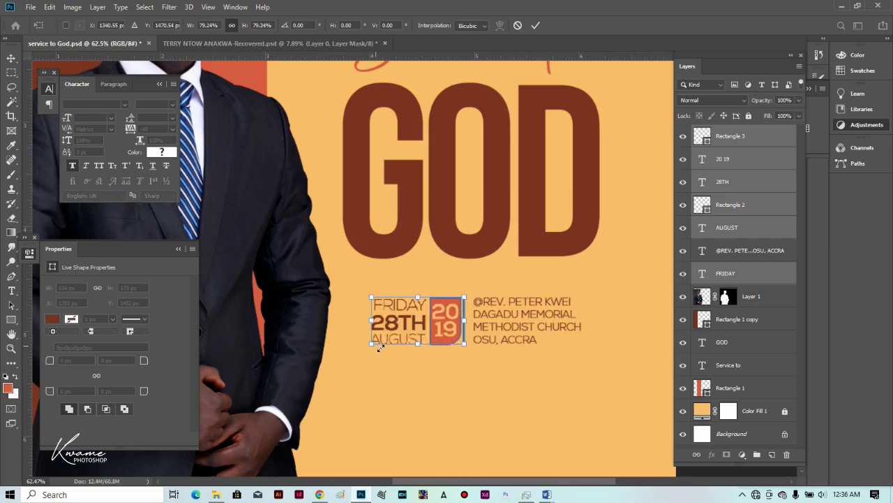
pyautogui.press('Return')
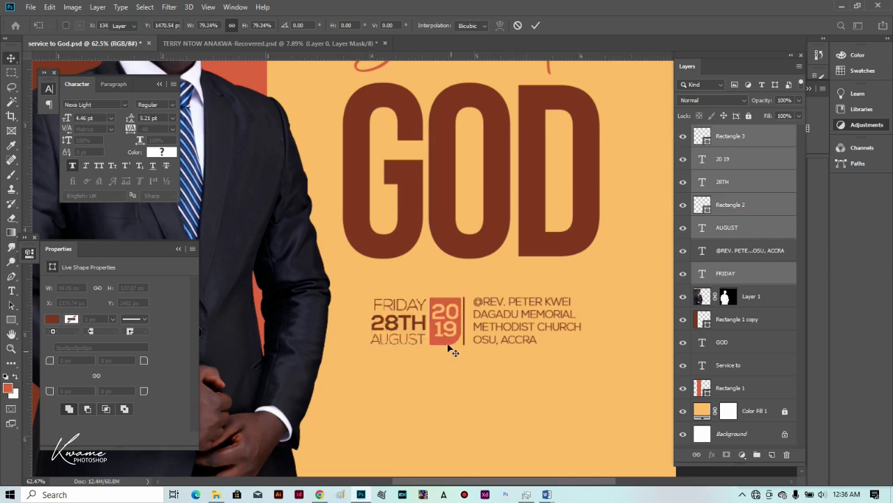
pyautogui.click(447, 343)
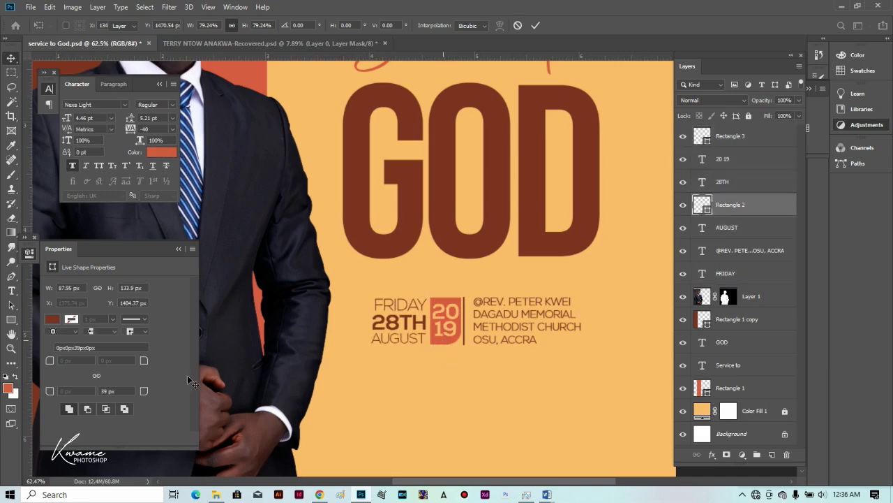
# Reduce the 2019 box's bottom-right corner radius to 25 px and fit the poster on screen.
pyautogui.moveTo(143, 394); pyautogui.dragTo(415, 349)
pyautogui.moveTo(143, 394); pyautogui.dragTo(132, 391)
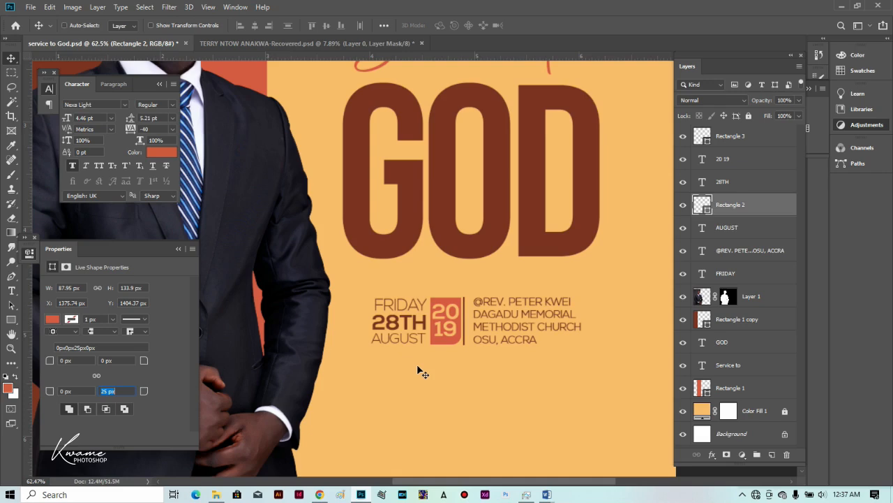
pyautogui.hotkey('ctrl', '0')
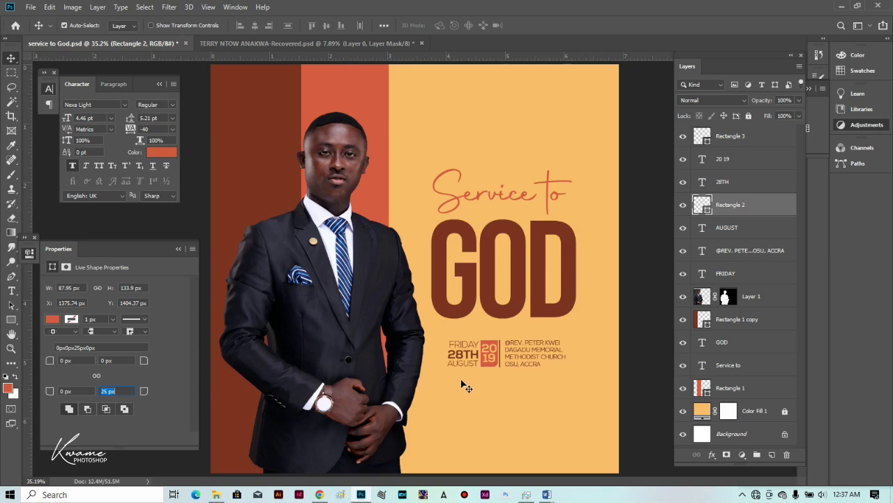
# Draw a wide rectangle below the date and venue text.
pyautogui.click(456, 319)
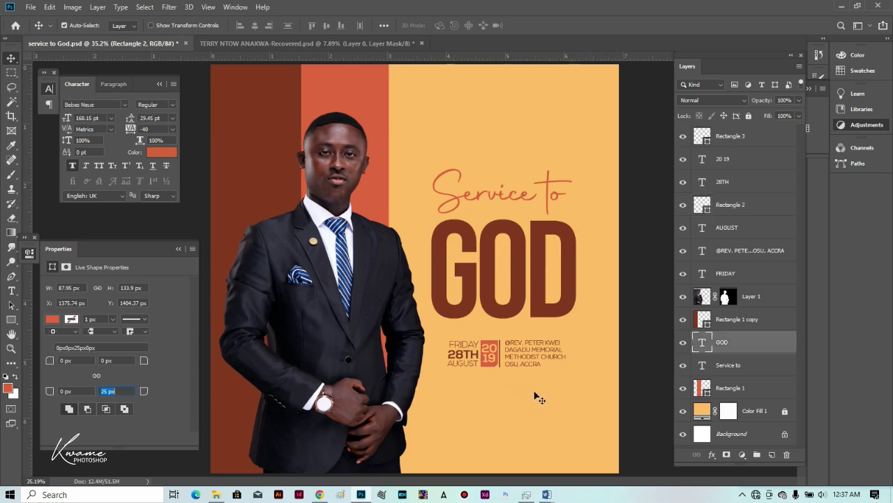
pyautogui.scroll(1, 538, 396)
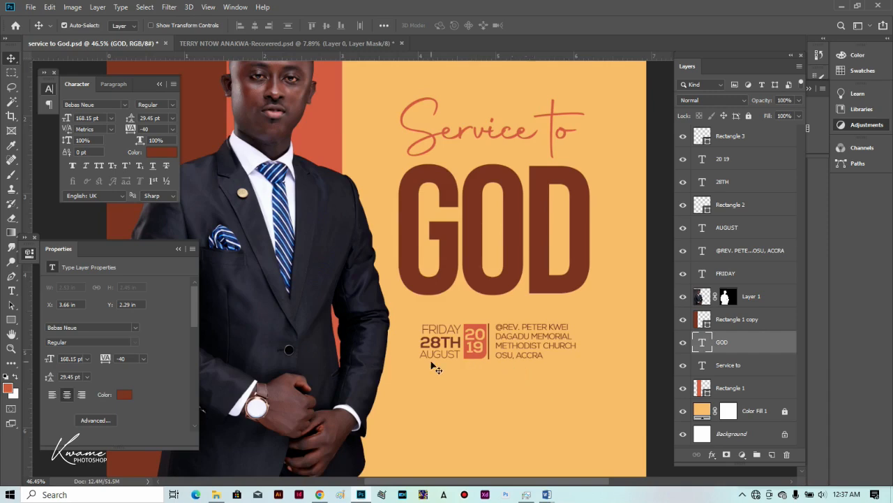
pyautogui.moveTo(439, 372); pyautogui.dragTo(509, 324)
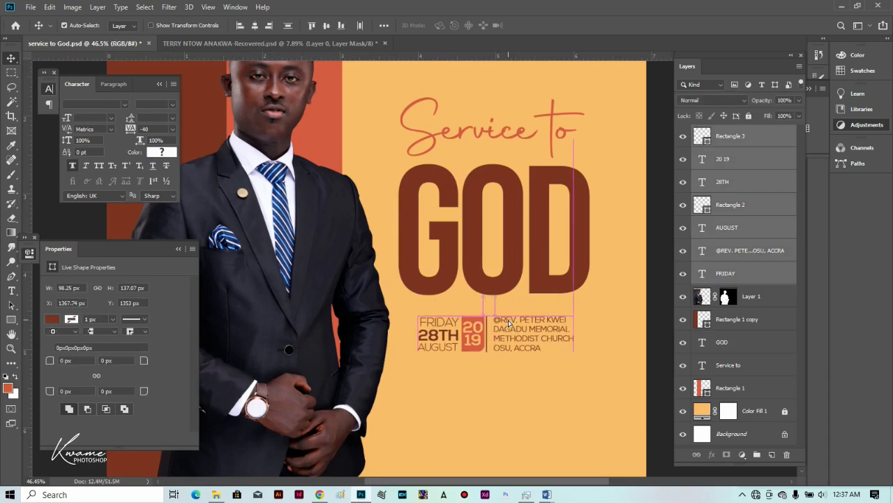
pyautogui.click(11, 319)
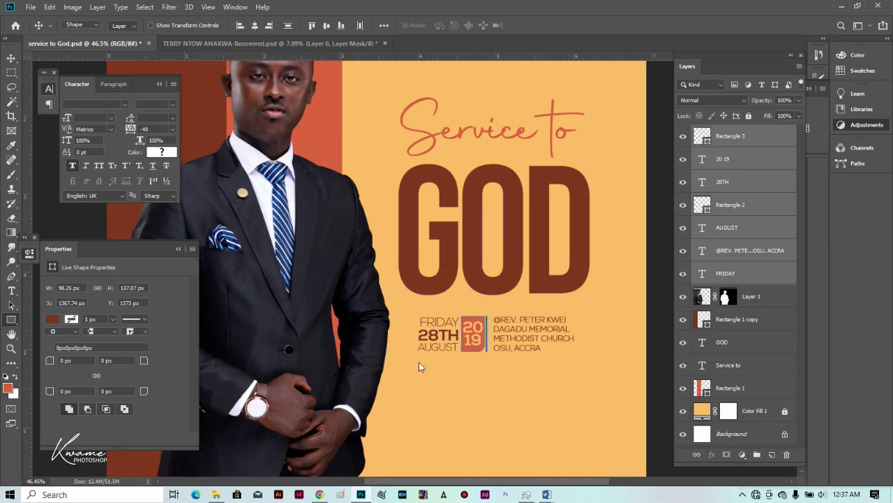
pyautogui.moveTo(475, 361); pyautogui.dragTo(575, 397)
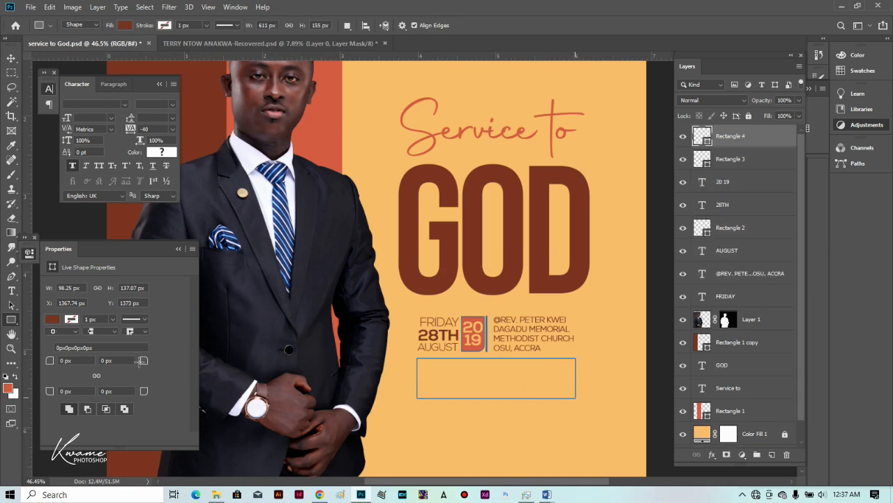
# Round all four linked corners of the box to 28 px and remove its fill.
pyautogui.click(98, 360)
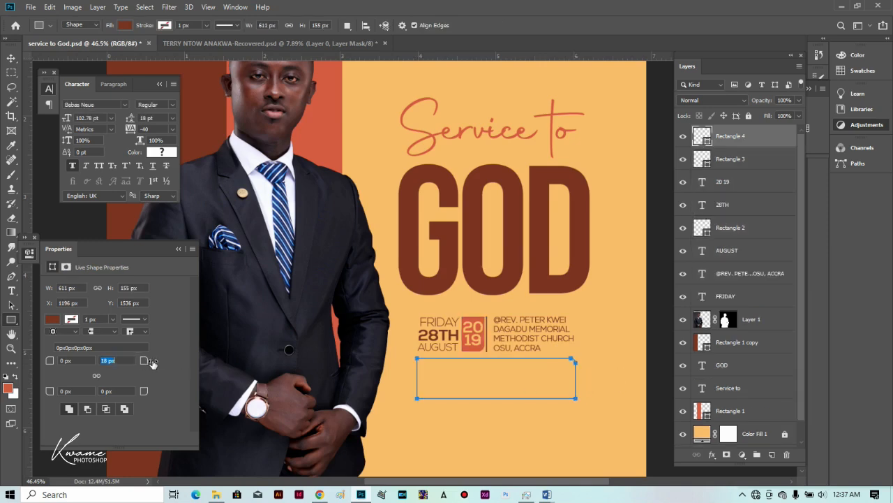
pyautogui.click(96, 375)
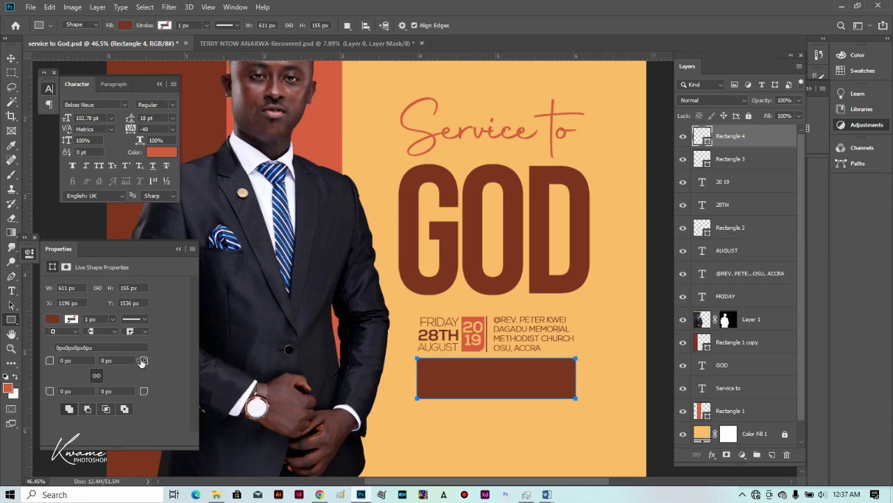
pyautogui.moveTo(142, 362); pyautogui.dragTo(157, 362)
pyautogui.click(124, 26)
pyautogui.click(76, 47)
pyautogui.click(145, 26)
# Give the box a 4 px reddish-brown outline.
pyautogui.moveTo(145, 27); pyautogui.dragTo(142, 26)
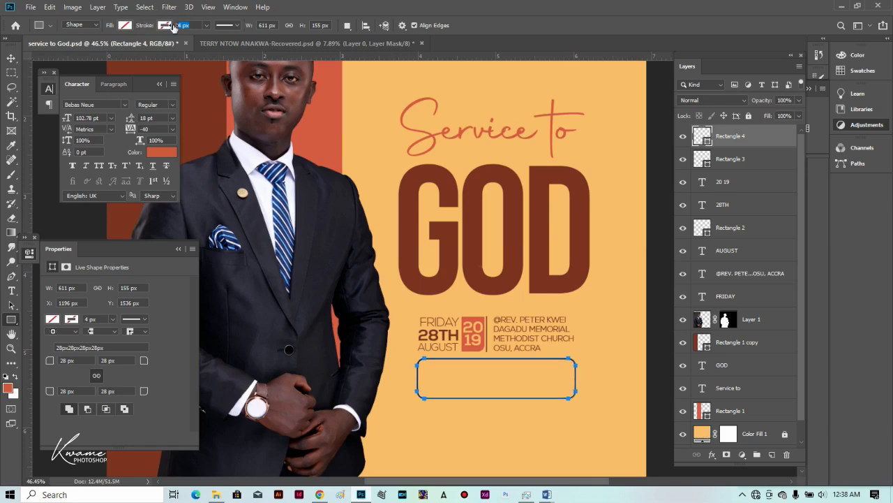
pyautogui.click(165, 25)
pyautogui.click(116, 83)
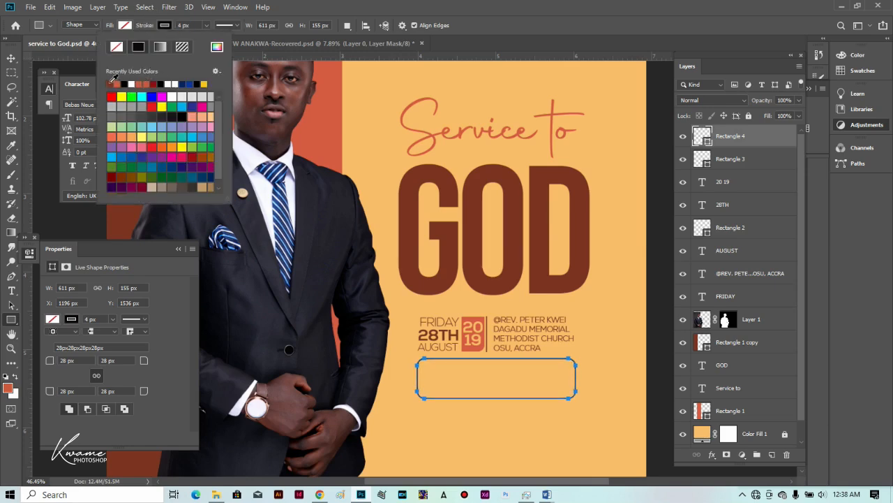
pyautogui.click(80, 94)
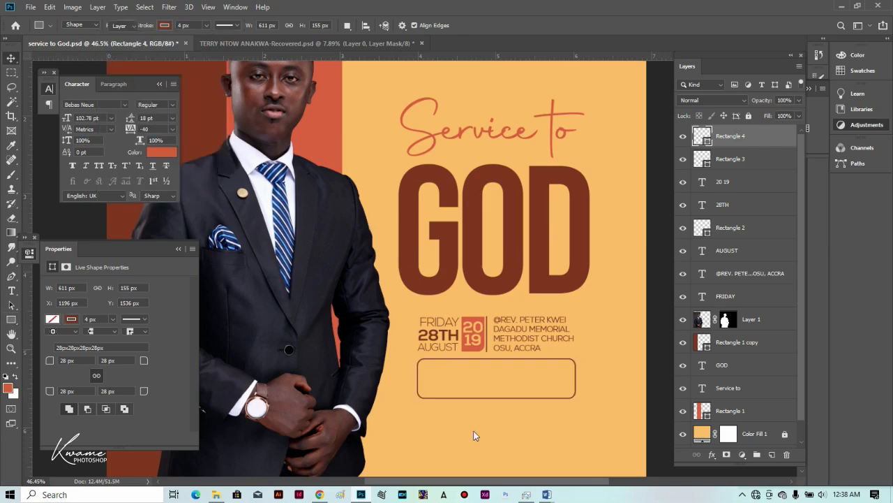
pyautogui.scroll(-3, 473, 401)
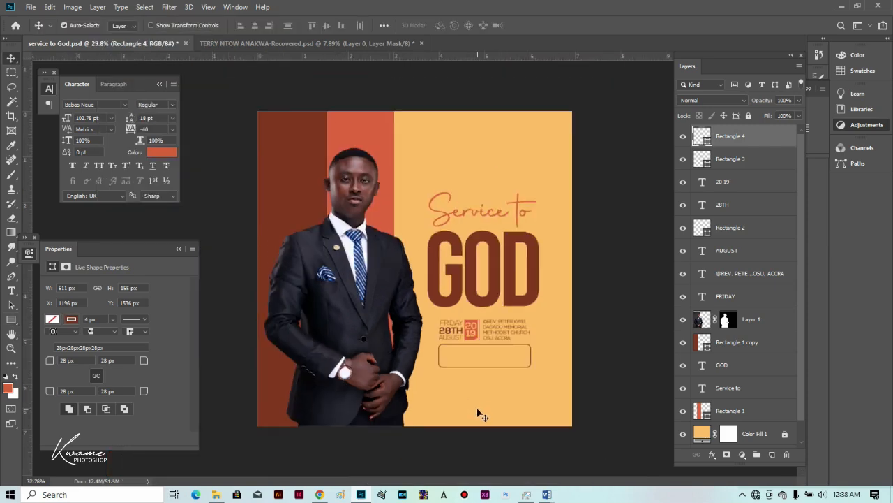
# Duplicate the venue text into the rounded box and start editing the copy.
pyautogui.scroll(3, 551, 361)
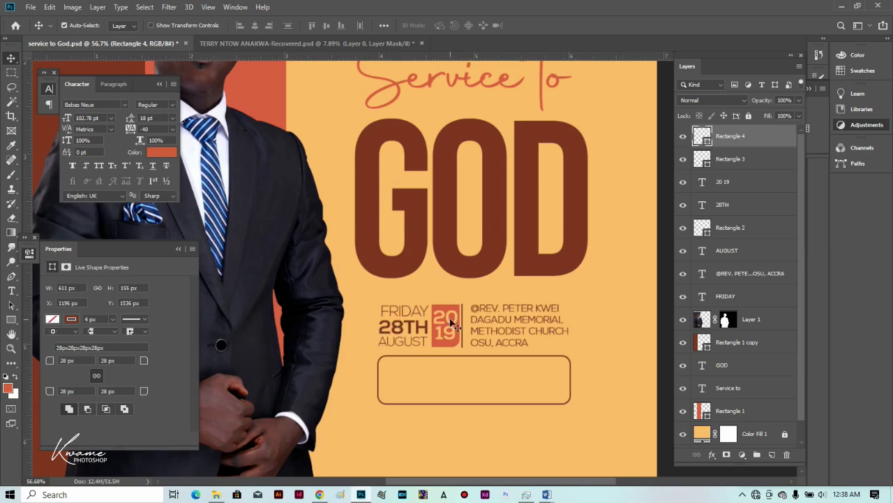
pyautogui.moveTo(491, 310); pyautogui.dragTo(432, 374)
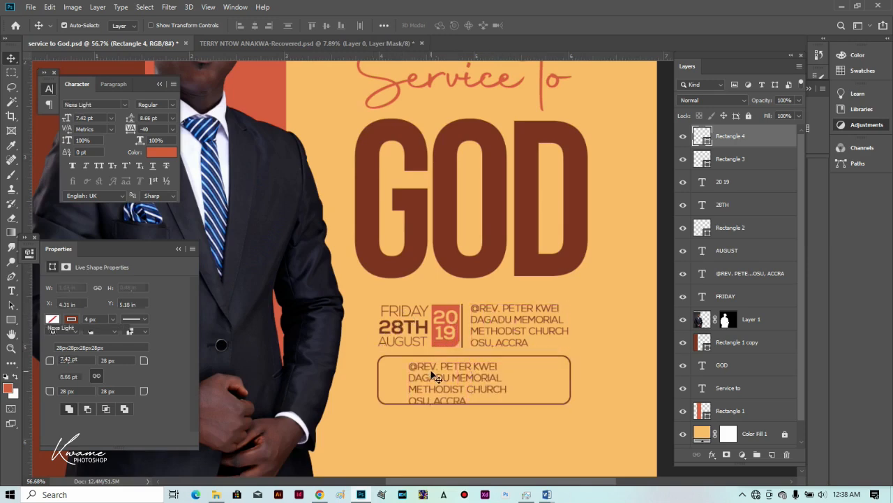
pyautogui.press('t')
pyautogui.doubleClick(431, 369)
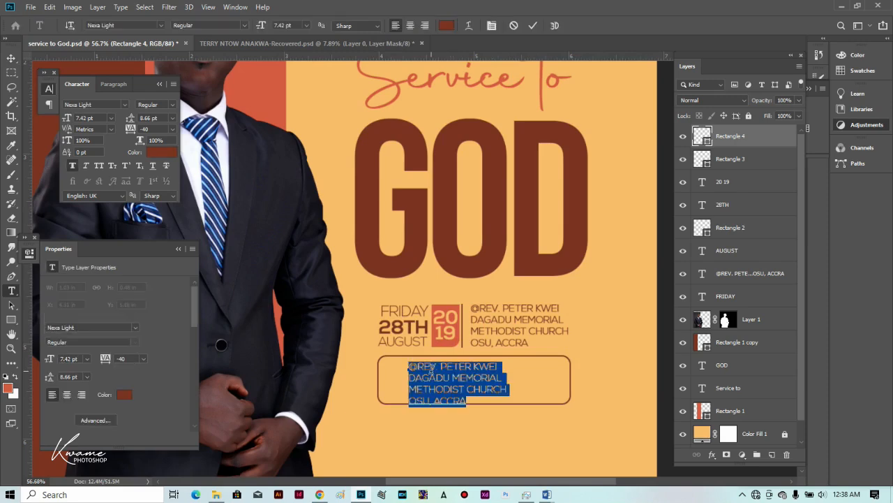
pyautogui.click(431, 368)
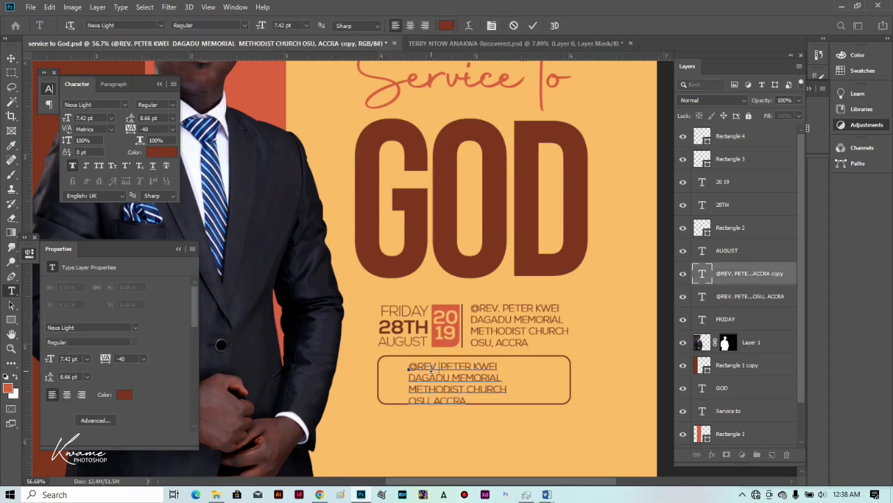
# Replace the copied text with 'FOR MOR INFO' and the two contact phone numbers.
pyautogui.hotkey('ctrl', 'a')
pyautogui.write('FOR MOR INFO')
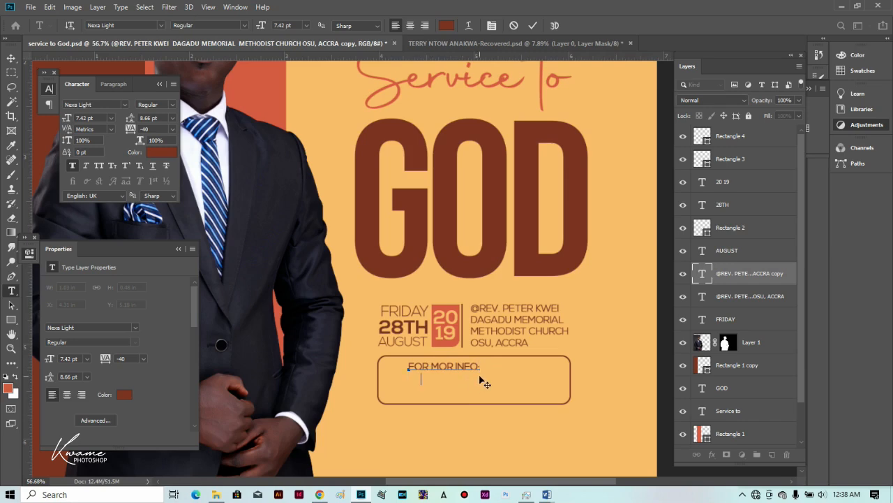
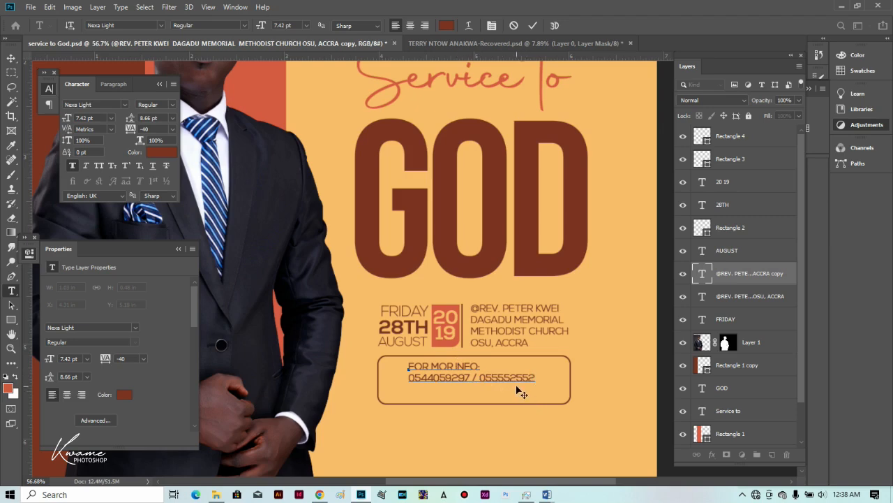
pyautogui.scroll(1, 520, 391)
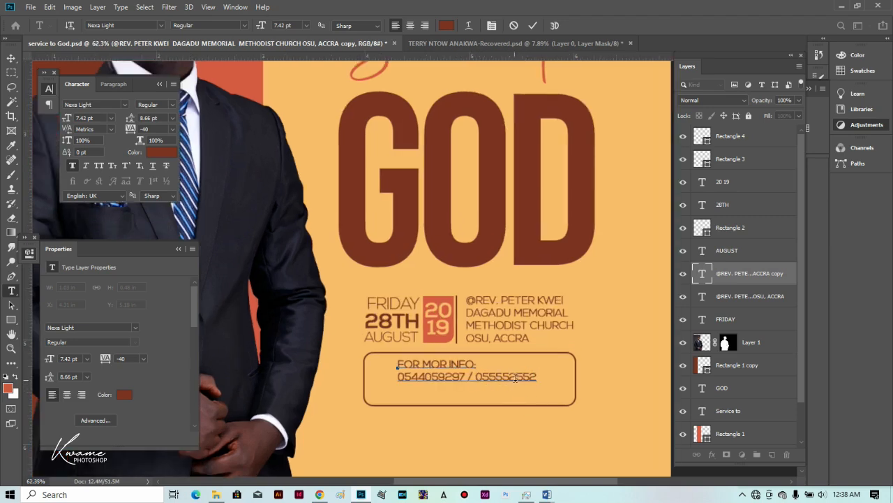
# Centre-align the contact text and move it to the middle of the box.
pyautogui.hotkey('ctrl', 'a')
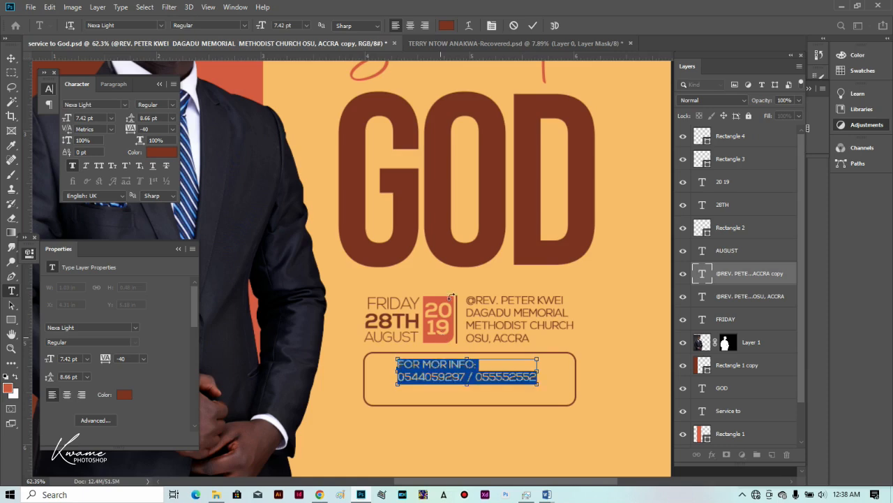
pyautogui.click(411, 26)
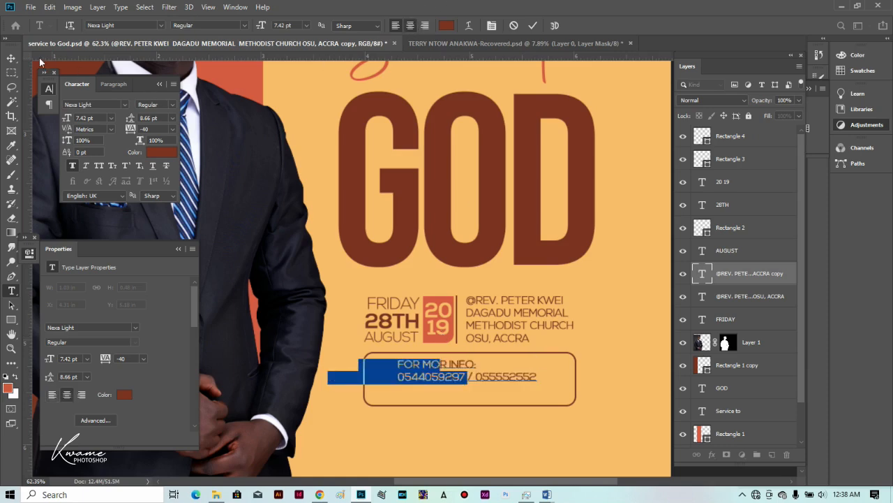
pyautogui.click(10, 59)
pyautogui.moveTo(409, 377); pyautogui.dragTo(471, 382)
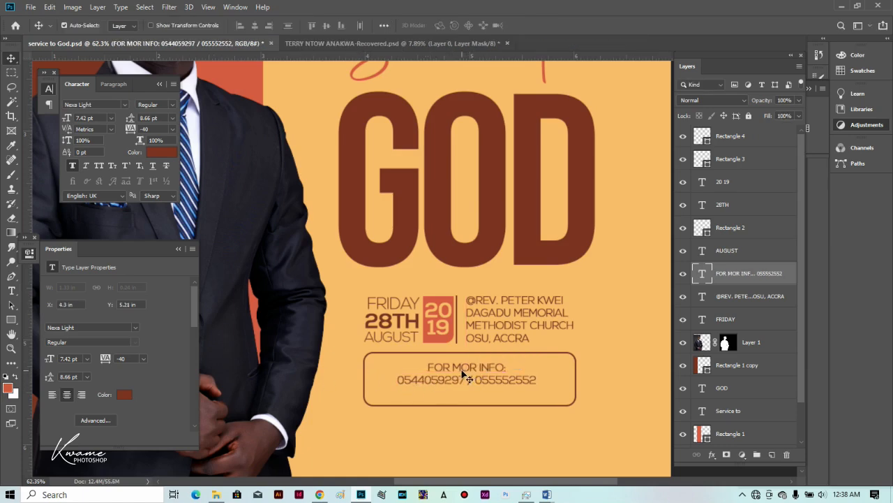
# Set the phone-number line in Nexa-Bold at 8.42 pt.
pyautogui.press('t')
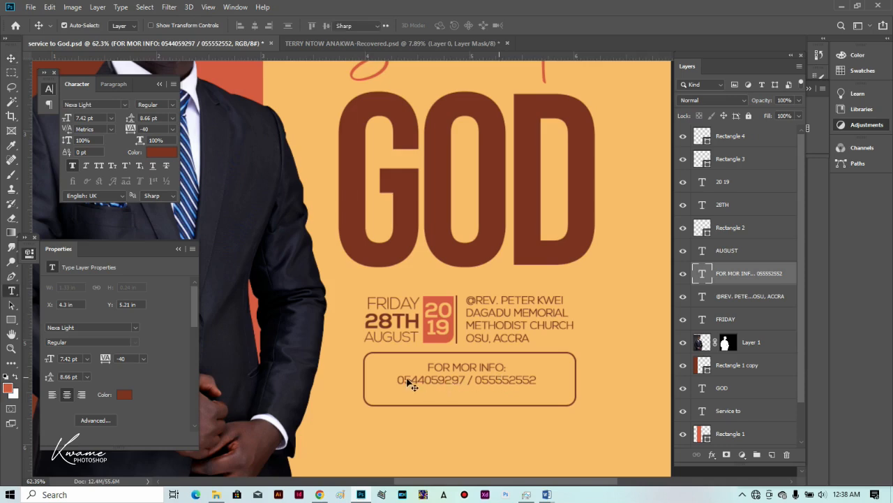
pyautogui.click(399, 377)
pyautogui.keyDown('shift'); pyautogui.click(559, 377); pyautogui.keyUp('shift')
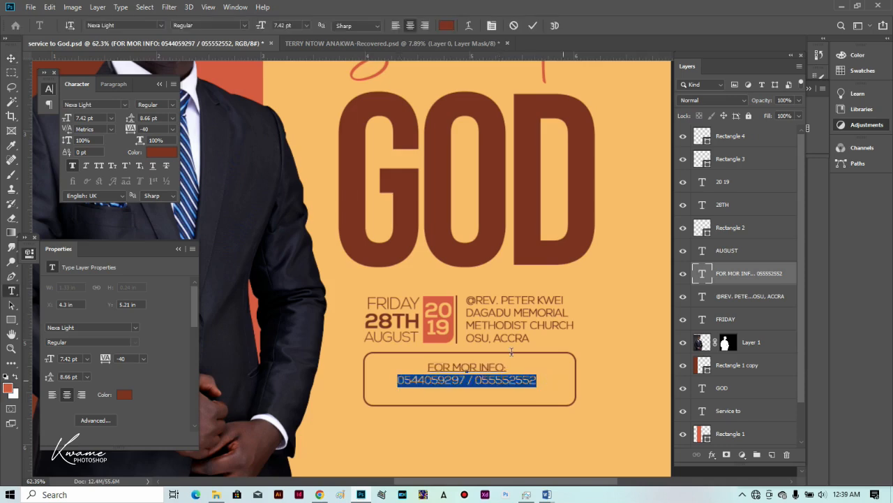
pyautogui.click(126, 25)
pyautogui.write('N')
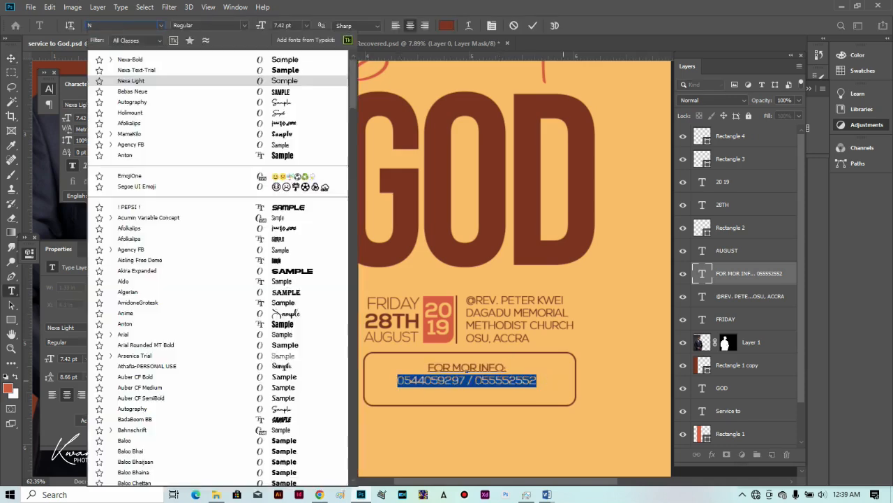
pyautogui.write('EXA')
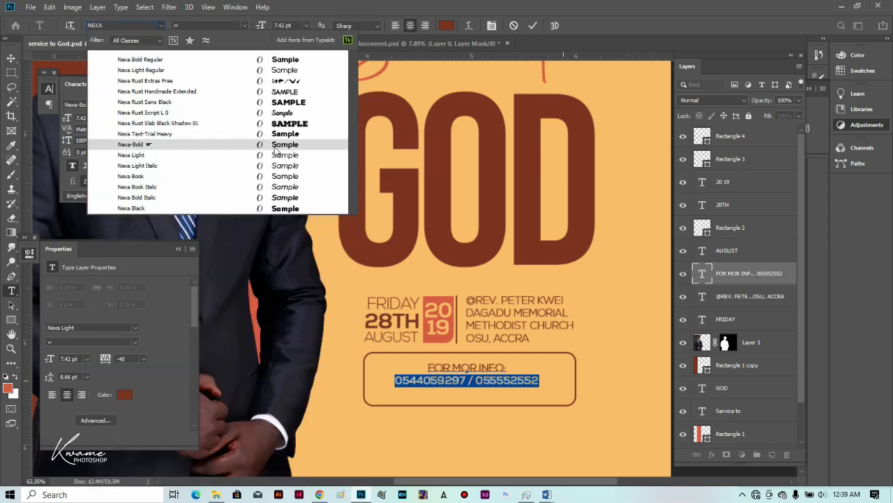
pyautogui.click(274, 145)
pyautogui.moveTo(262, 28); pyautogui.dragTo(262, 28)
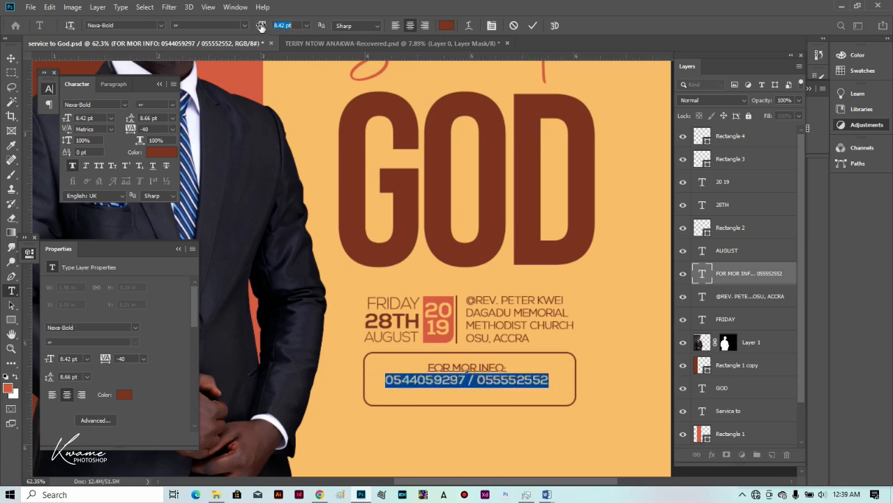
pyautogui.click(12, 58)
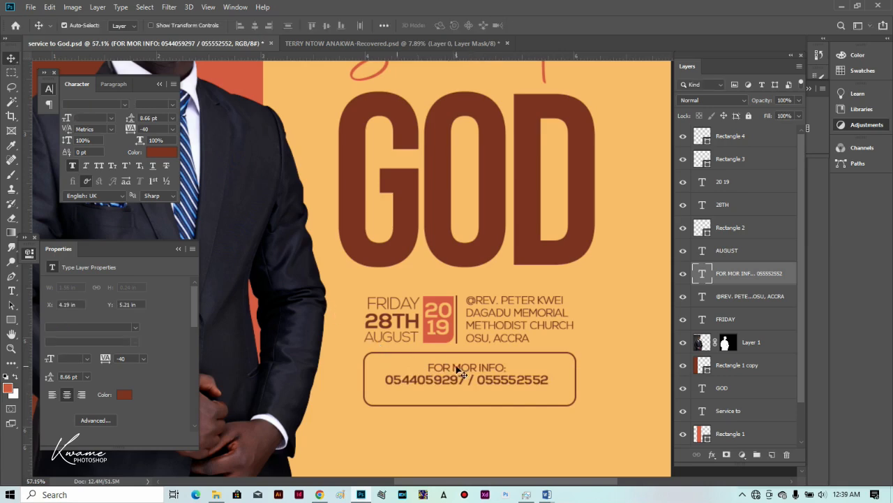
pyautogui.scroll(-1, 456, 369)
pyautogui.scroll(1, 456, 367)
pyautogui.scroll(2, 456, 369)
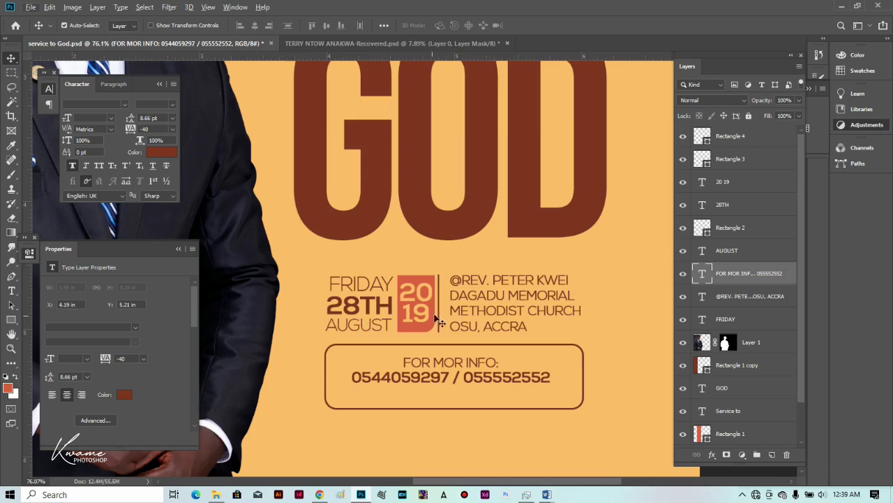
# Duplicate the venue text into the contact box and replace it with the contact's e-mail address.
pyautogui.moveTo(467, 312); pyautogui.dragTo(391, 420)
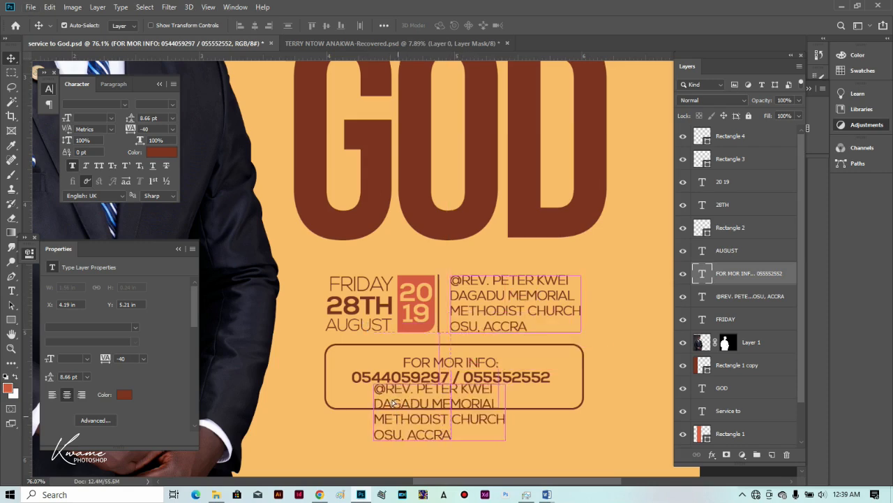
pyautogui.press('t')
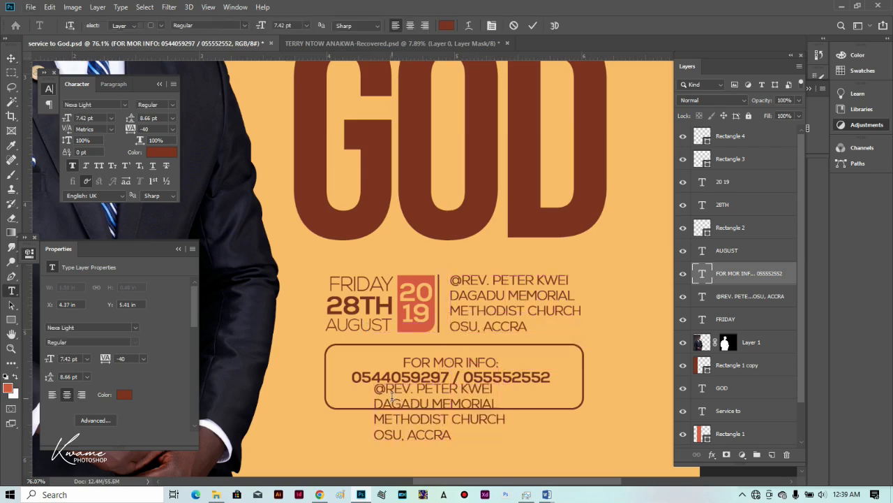
pyautogui.click(394, 403)
pyautogui.hotkey('ctrl', 'a')
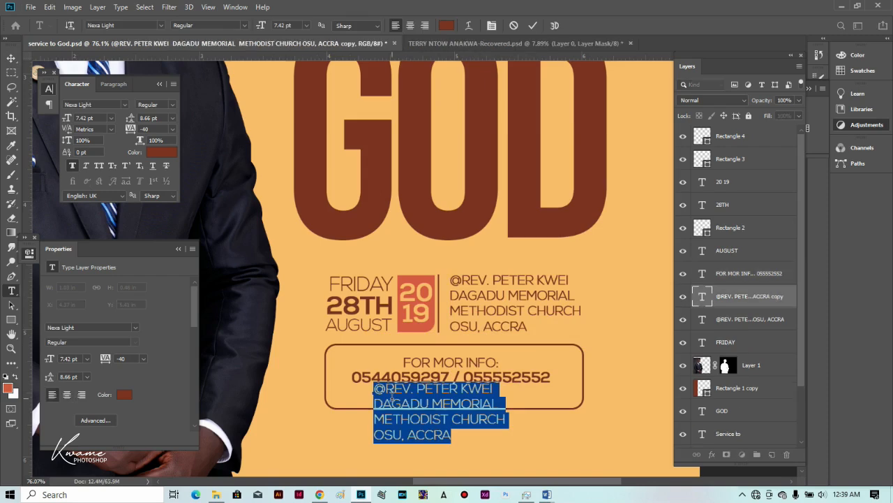
pyautogui.click(391, 395)
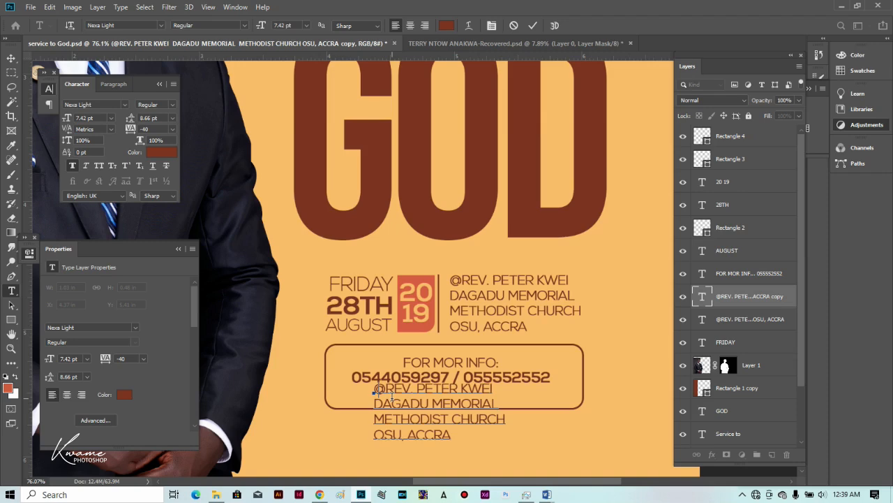
pyautogui.hotkey('ctrl', 'a')
pyautogui.press('BackSpace')
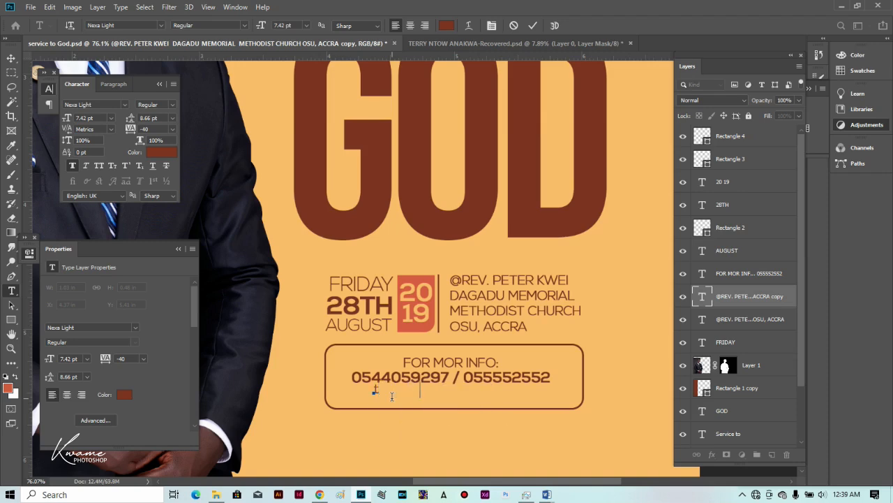
# Centre the e-mail line just beneath the phone numbers.
pyautogui.click(12, 57)
pyautogui.moveTo(438, 392); pyautogui.dragTo(449, 397)
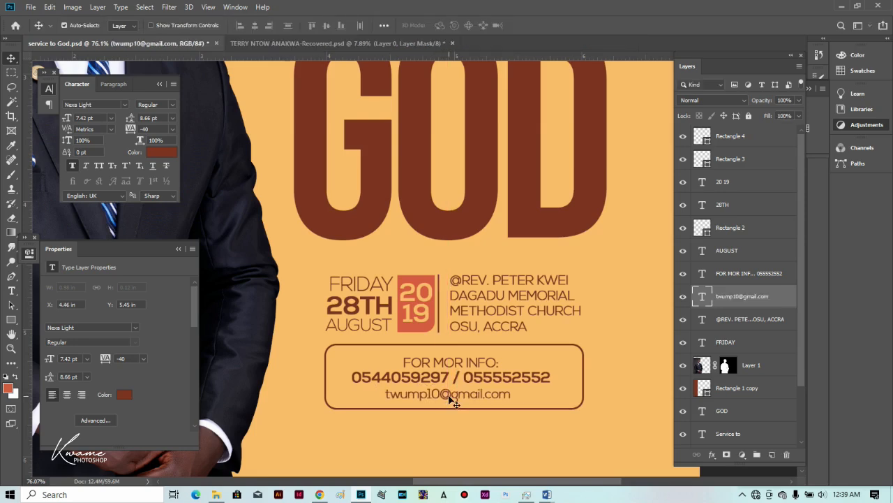
pyautogui.press('Up')
pyautogui.press('Up')
pyautogui.scroll(-5, 452, 398)
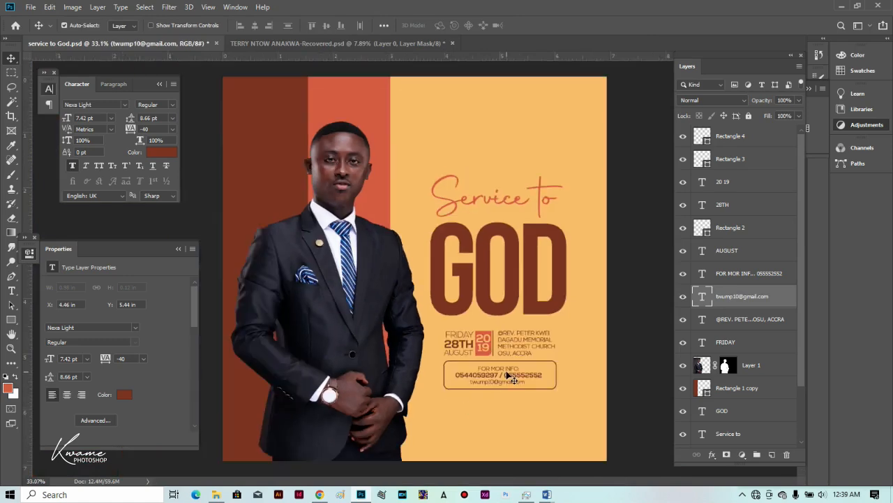
# Draw a thin rectangle below the contact box and place a copy to its right.
pyautogui.scroll(1, 535, 388)
pyautogui.scroll(2, 534, 441)
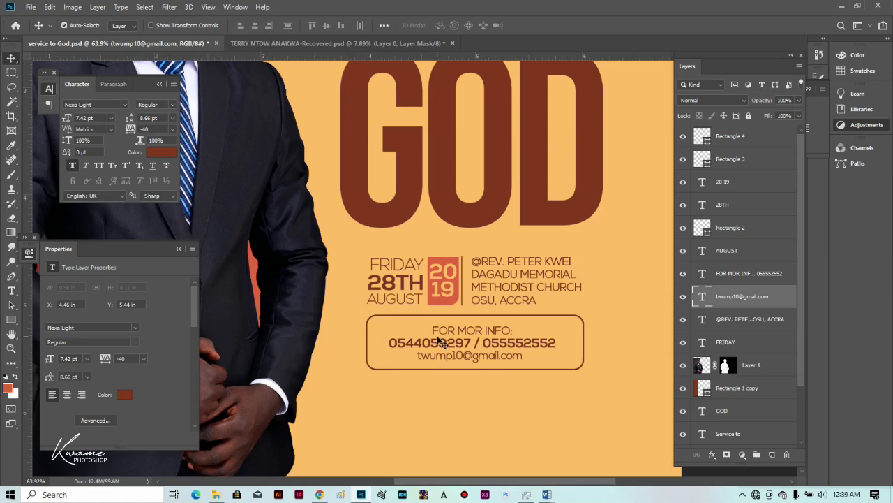
pyautogui.click(10, 320)
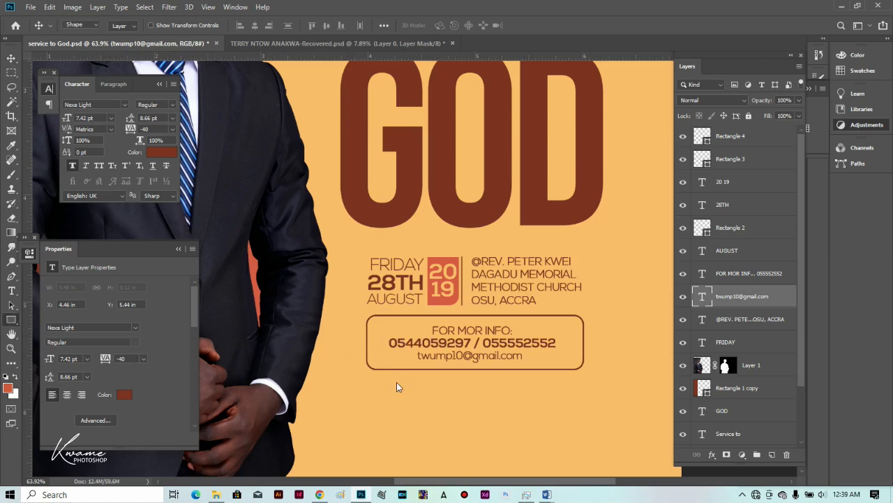
pyautogui.moveTo(412, 382); pyautogui.dragTo(452, 395)
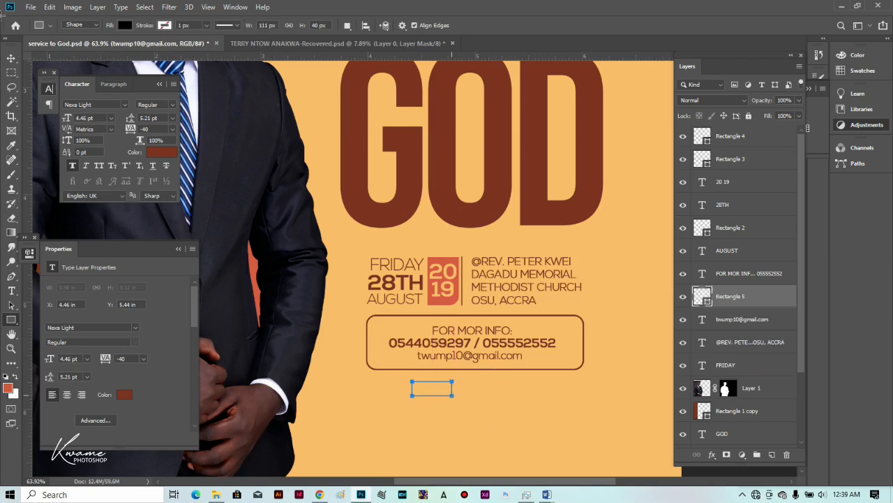
pyautogui.scroll(2, 512, 422)
pyautogui.press('v')
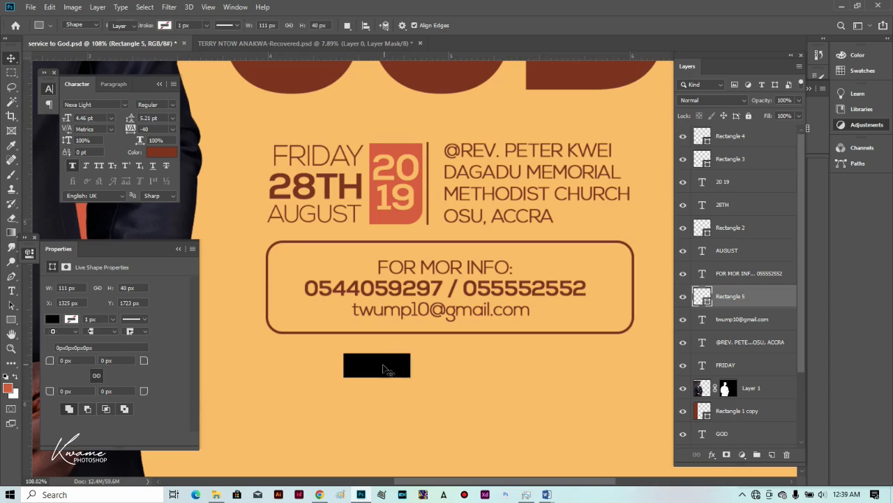
pyautogui.moveTo(384, 369); pyautogui.dragTo(432, 368)
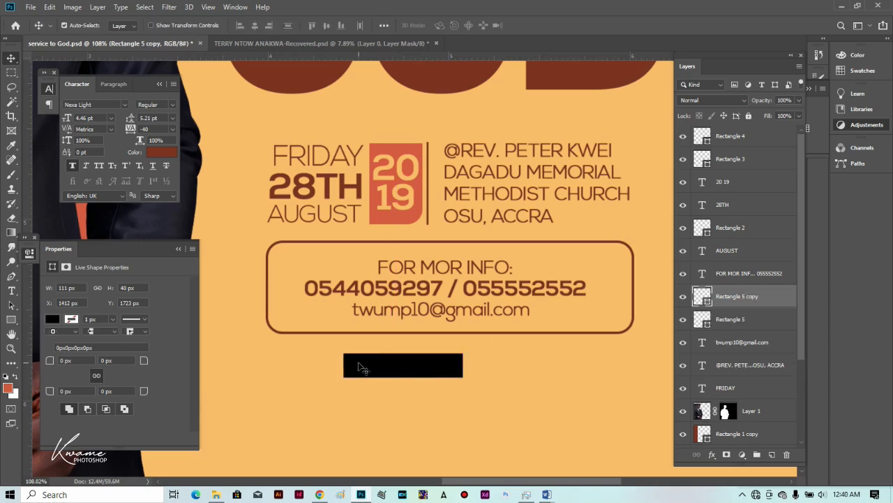
# Fill the first rectangle with the 2019 box's orange and the copy with dark brown #7b3422.
pyautogui.click(701, 319)
pyautogui.doubleClick(701, 319)
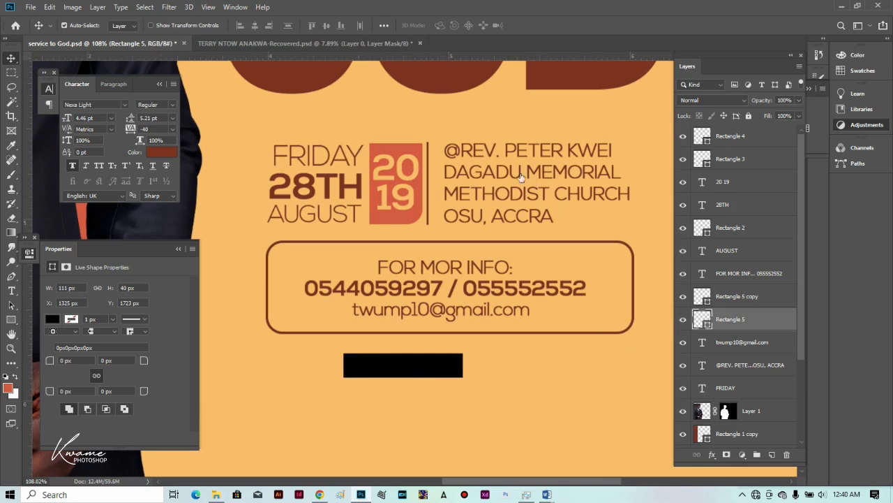
pyautogui.click(393, 214)
pyautogui.press('Return')
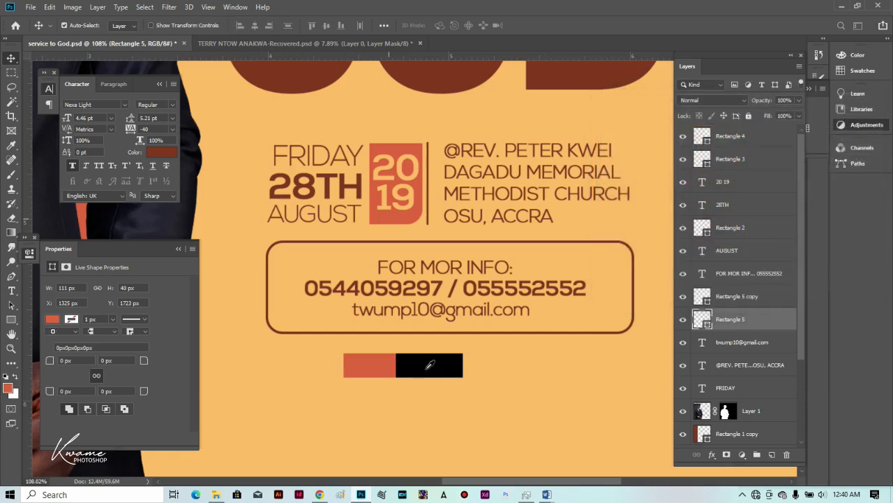
pyautogui.click(425, 370)
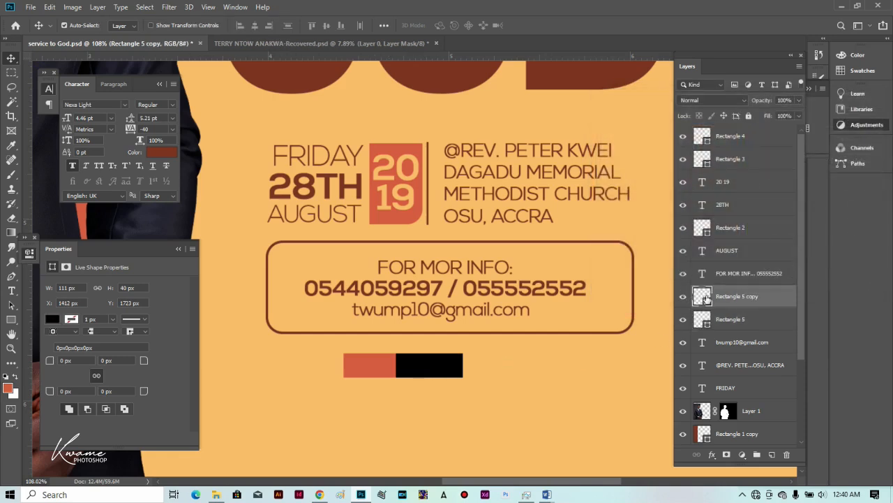
pyautogui.click(438, 84)
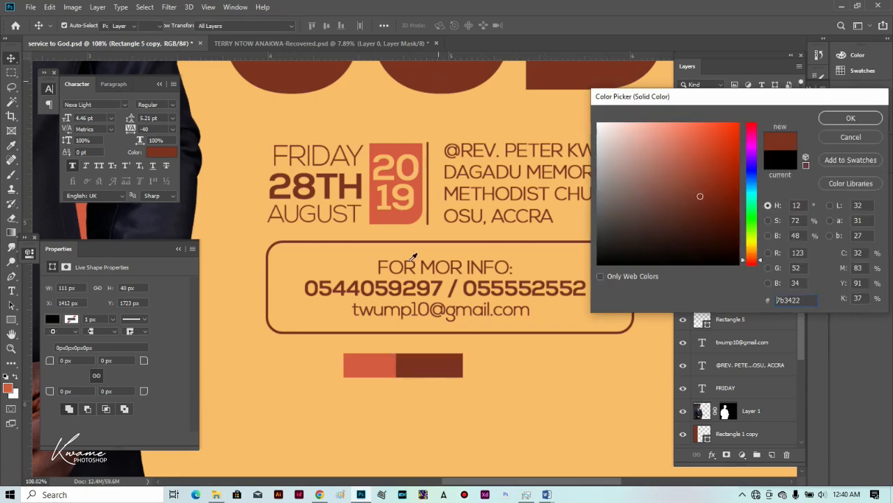
pyautogui.press('Return')
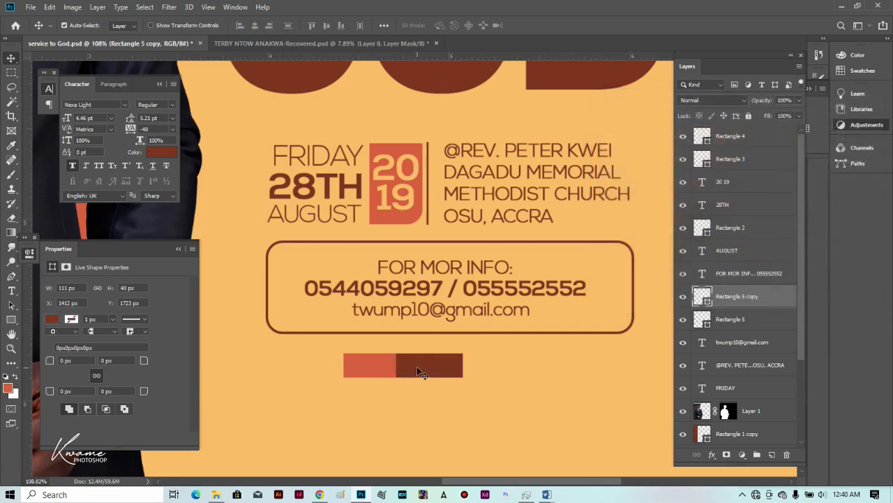
# Narrow the brown rectangle and centre both rectangles under the contact box.
pyautogui.hotkey('ctrl', 't')
pyautogui.moveTo(395, 366); pyautogui.dragTo(409, 365)
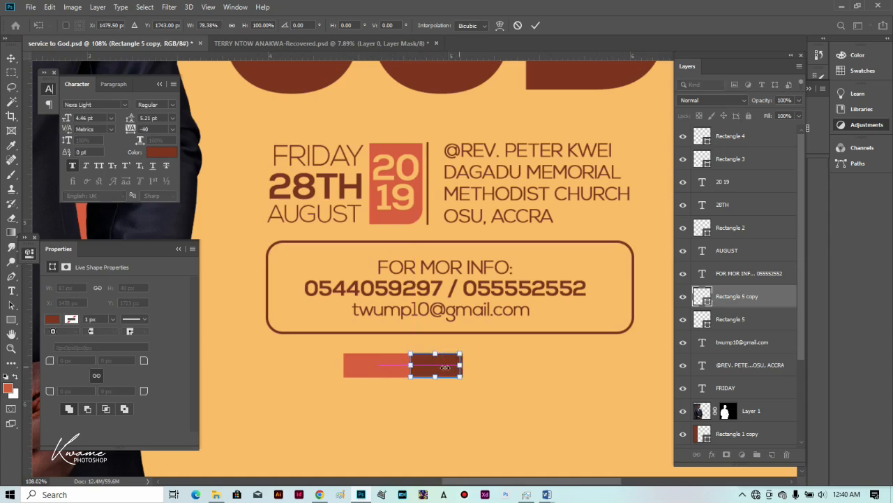
pyautogui.moveTo(462, 365); pyautogui.dragTo(444, 368)
pyautogui.press('Return')
pyautogui.moveTo(384, 385); pyautogui.dragTo(449, 364)
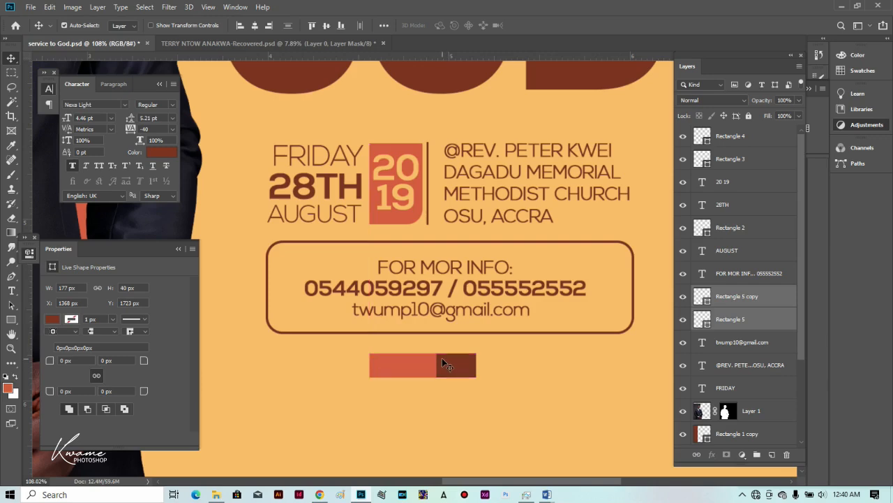
pyautogui.scroll(-3, 442, 358)
pyautogui.scroll(3, 437, 370)
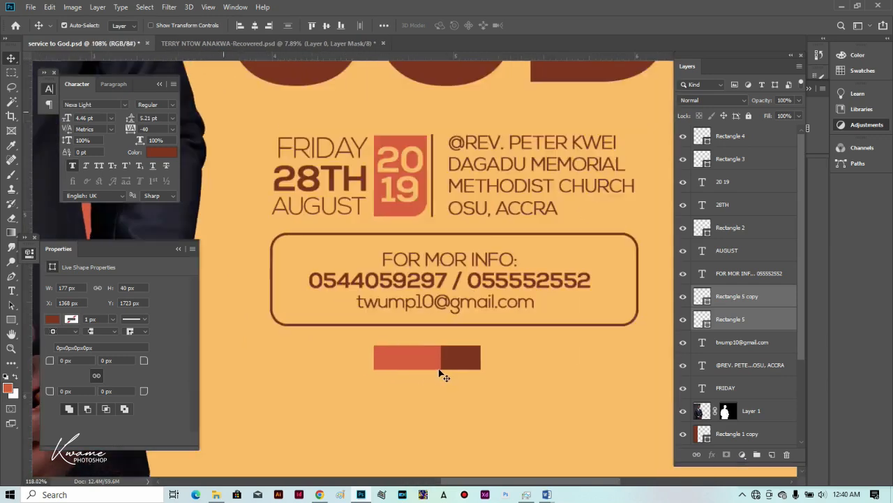
pyautogui.click(11, 290)
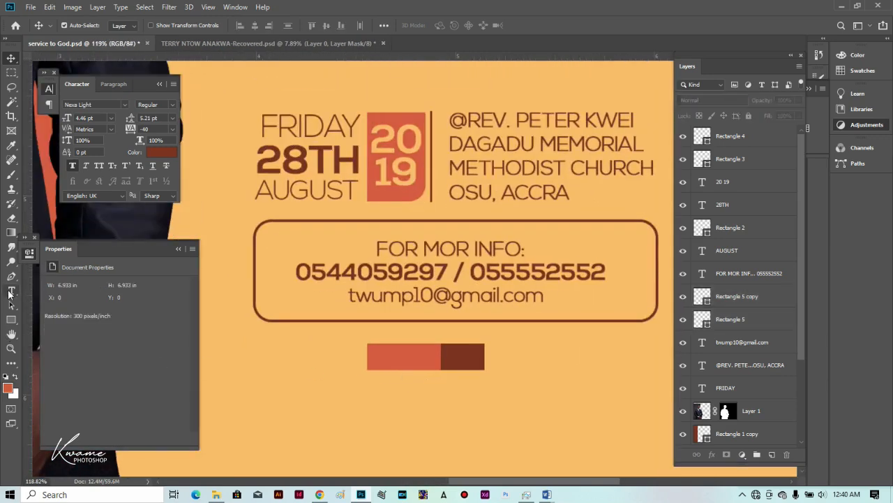
# Add time text on the red bar in the poster's pale orange.
pyautogui.click(384, 362)
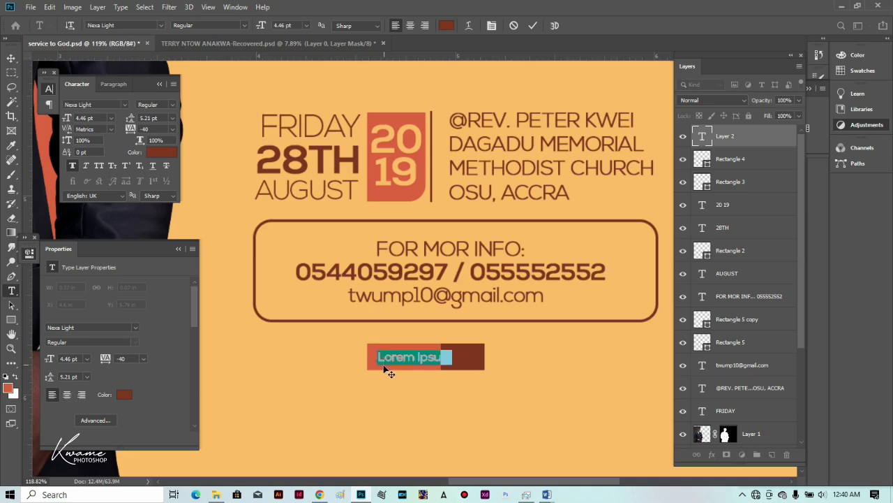
pyautogui.hotkey('ctrl', 'v')
pyautogui.write('10')
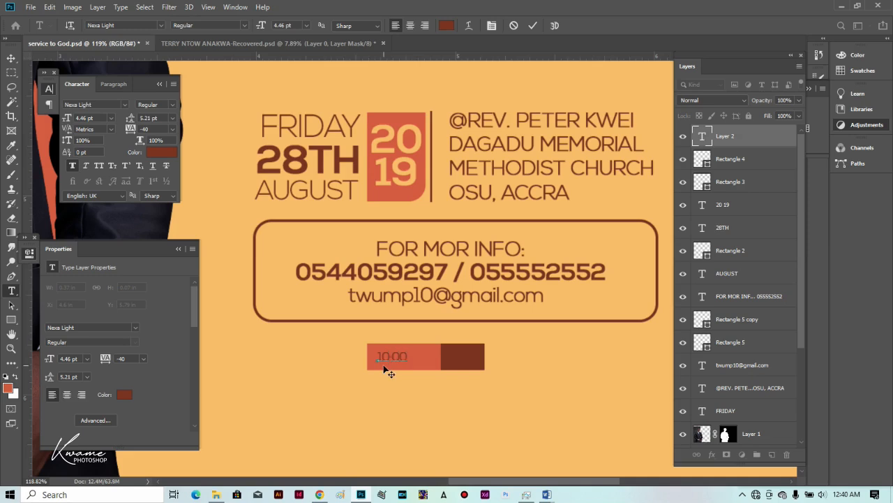
pyautogui.click(449, 28)
pyautogui.click(435, 329)
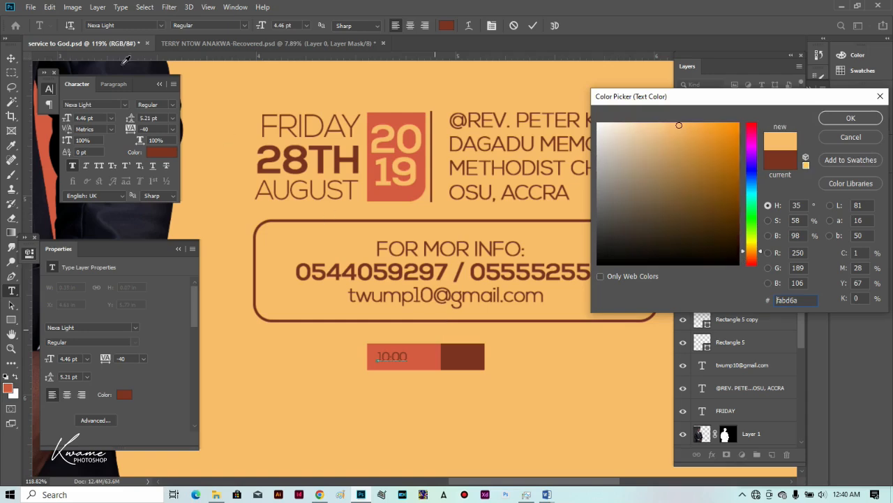
pyautogui.press('Return')
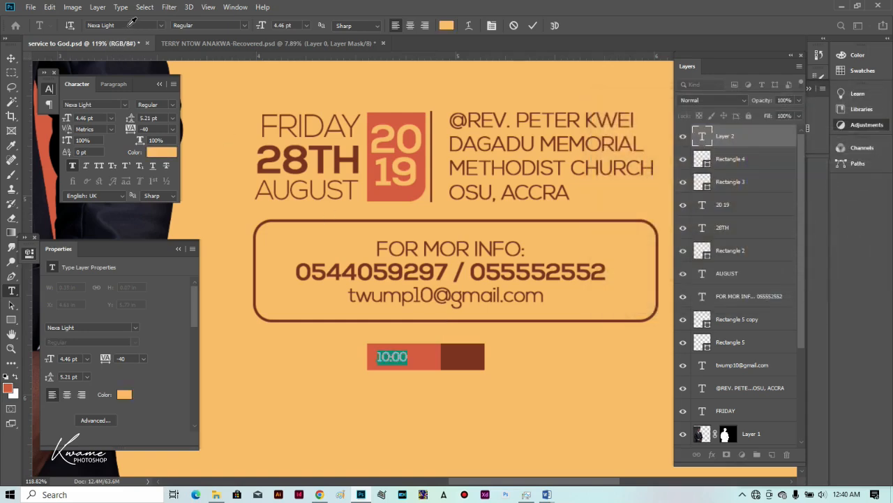
# Set the time text font to Nexa Text-Trial Heavy.
pyautogui.click(130, 25)
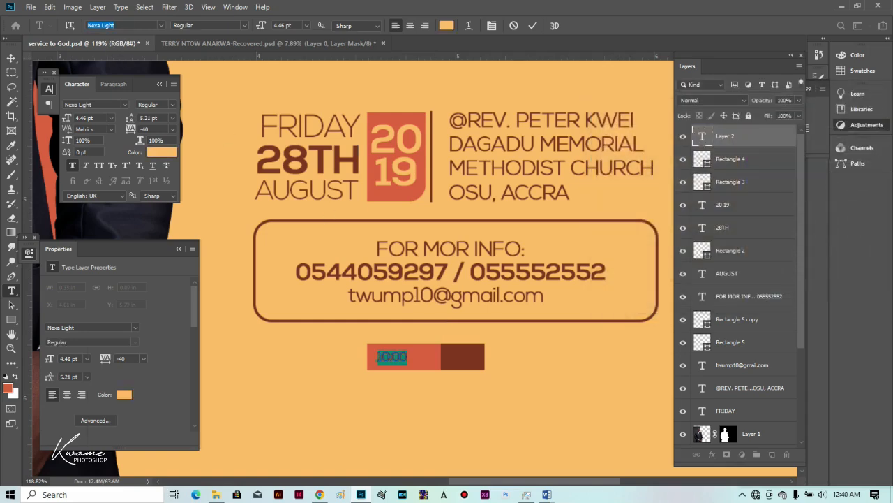
pyautogui.write('nexa')
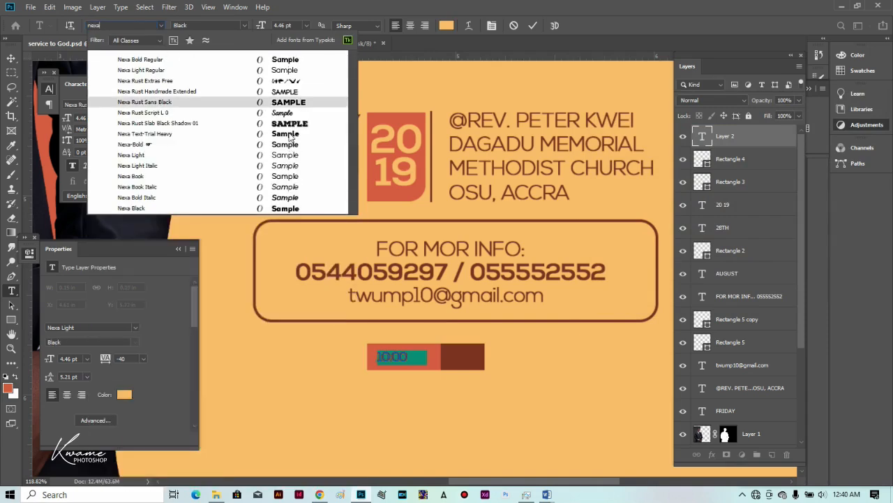
pyautogui.press('Down')
pyautogui.press('Down')
pyautogui.press('Down')
pyautogui.press('Down')
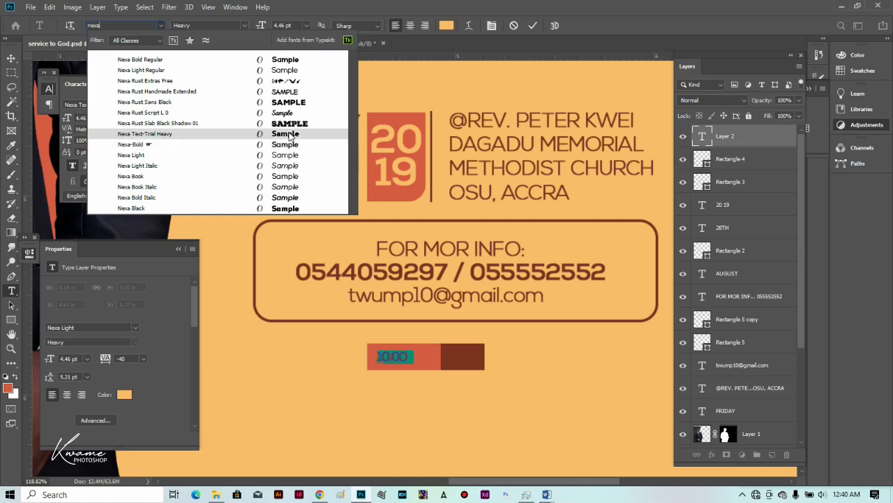
pyautogui.click(290, 134)
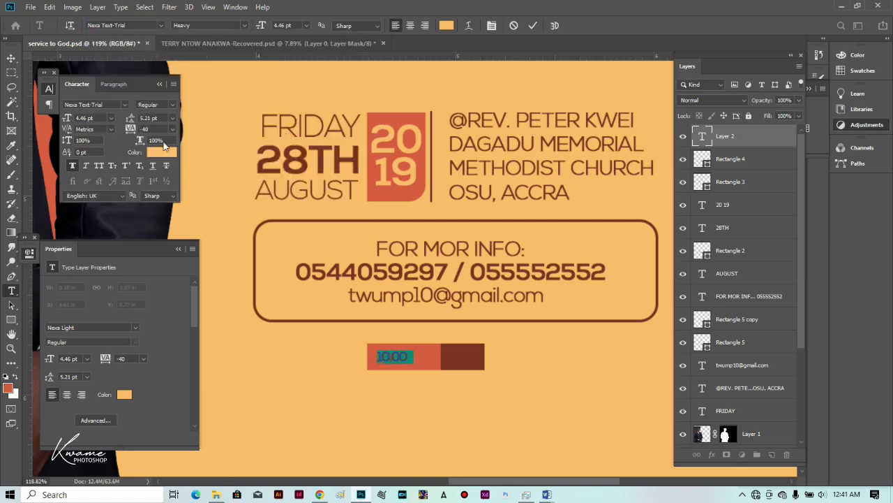
pyautogui.click(134, 131)
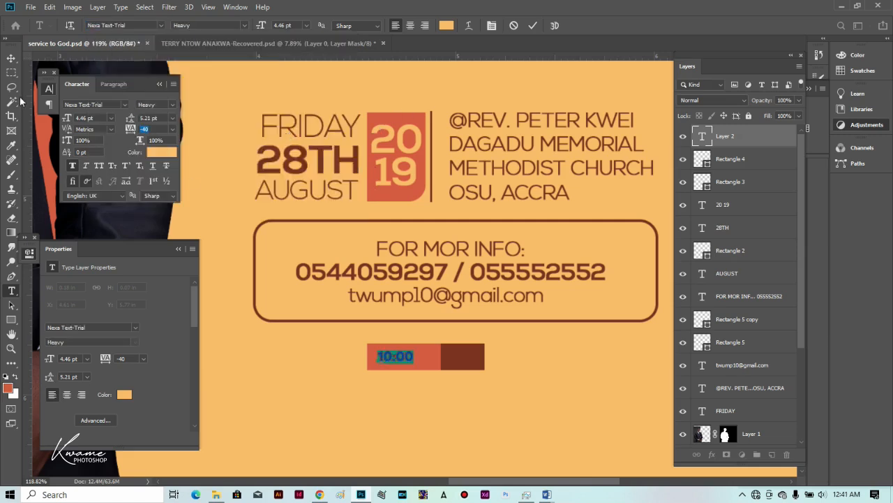
pyautogui.click(11, 57)
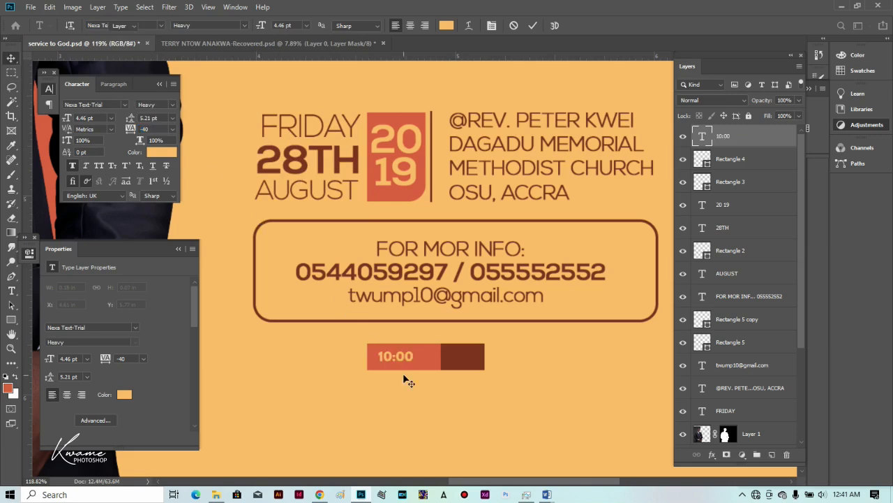
# Reposition the 10:00 text inside the red rectangle.
pyautogui.hotkey('ctrl', 't')
pyautogui.moveTo(412, 357); pyautogui.dragTo(431, 347)
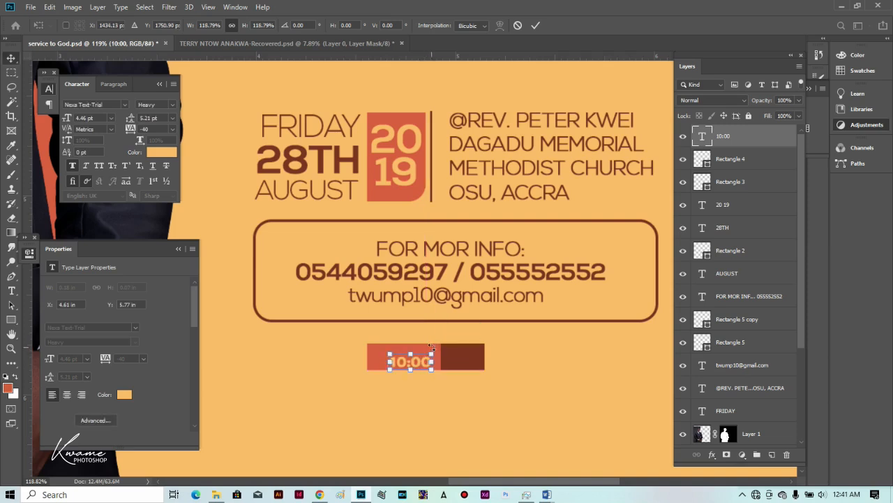
pyautogui.press('Return')
pyautogui.moveTo(409, 365); pyautogui.dragTo(396, 360)
# Edit the time text so it reads 10PM.
pyautogui.press('t')
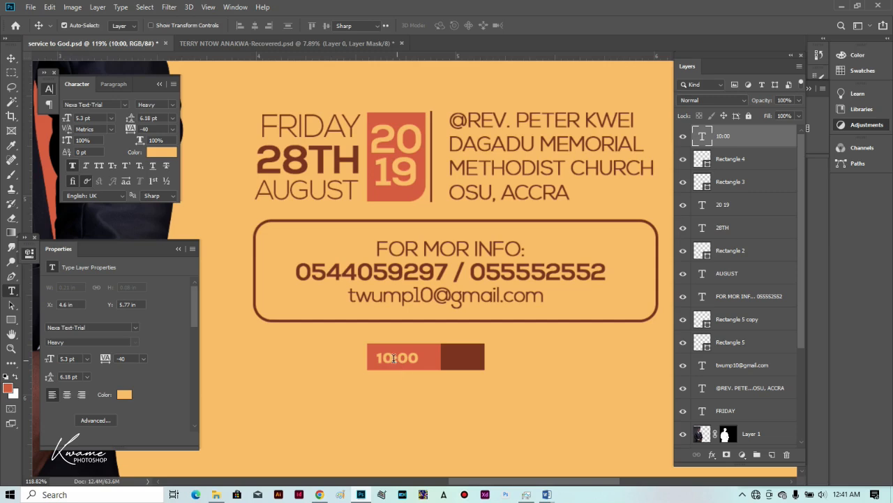
pyautogui.doubleClick(393, 358)
pyautogui.click(419, 359)
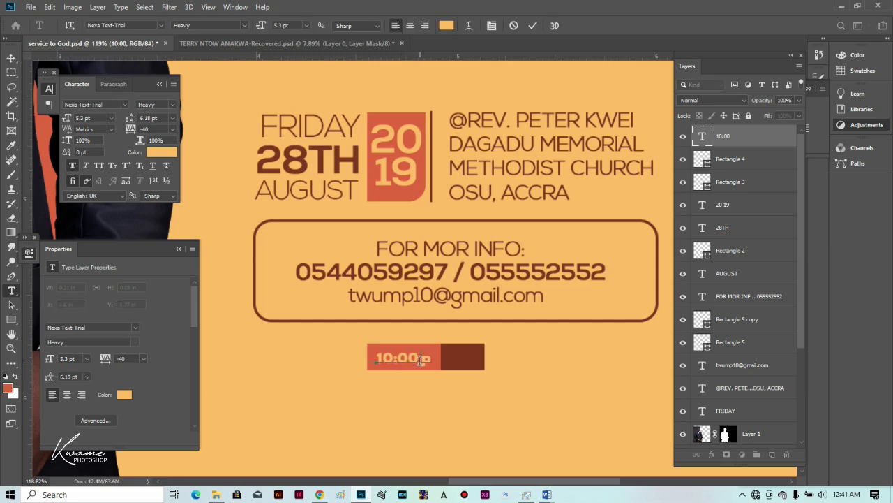
pyautogui.write('PM')
pyautogui.moveTo(420, 360); pyautogui.dragTo(390, 359)
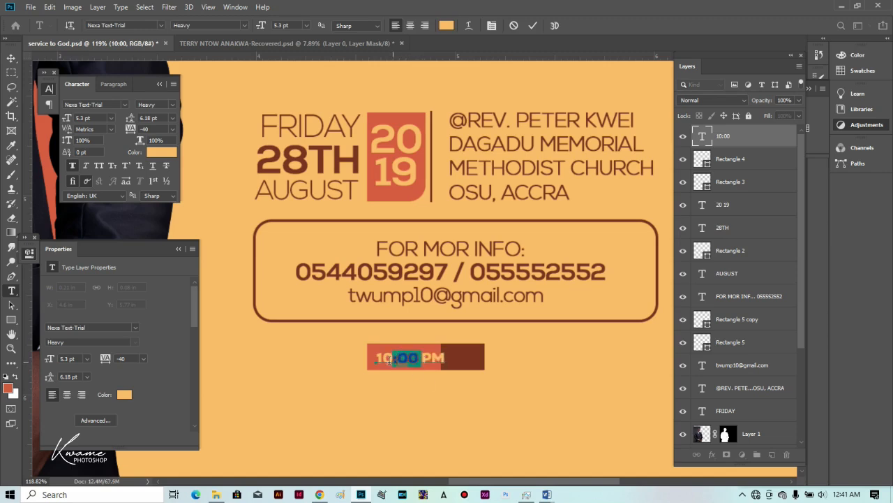
pyautogui.press('Left')
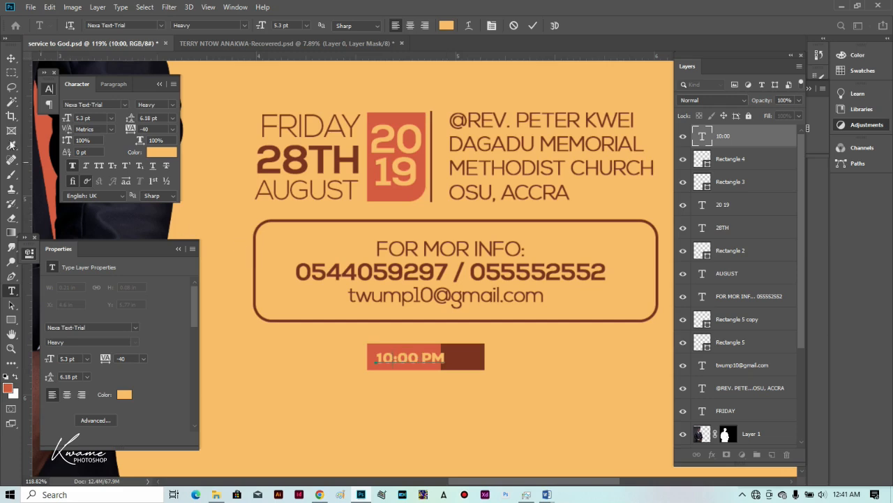
pyautogui.press('Delete')
pyautogui.press('Delete')
pyautogui.press('Delete')
pyautogui.press('Delete')
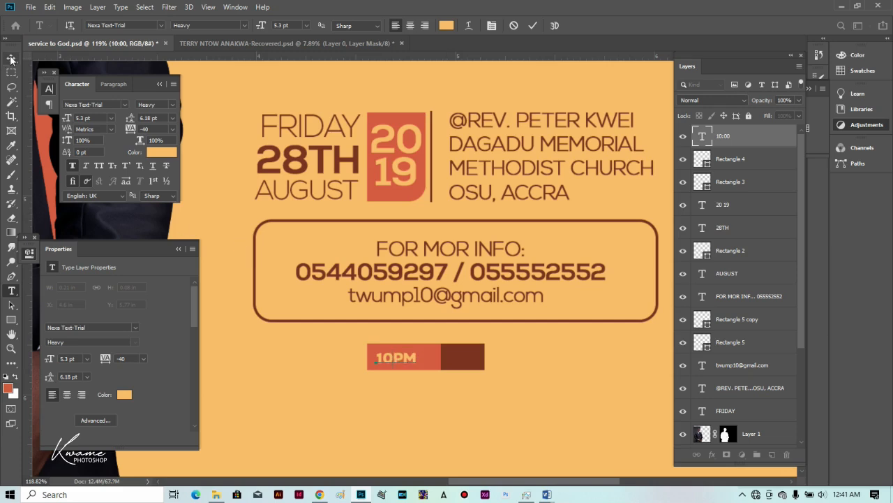
# Scale the 10PM text up slightly.
pyautogui.click(11, 59)
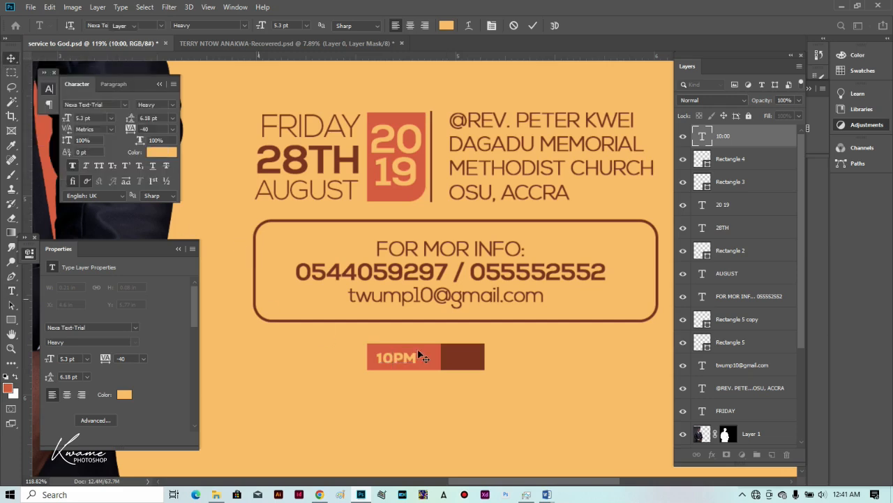
pyautogui.hotkey('ctrl', 't')
pyautogui.moveTo(419, 348)
pyautogui.mouseDown()
pyautogui.moveTo(426, 344)
pyautogui.moveTo(420, 357)
pyautogui.mouseUp()
pyautogui.press('Return')
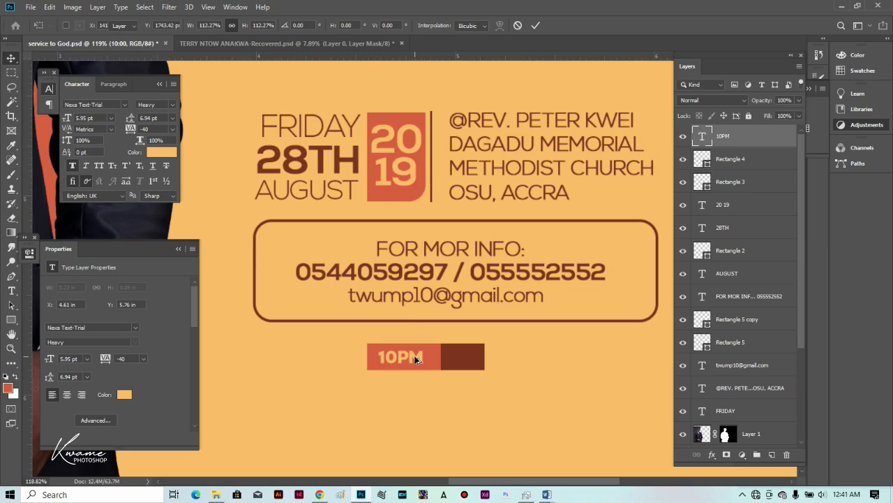
# Copy 10PM onto the dark rectangle, retype it as PROM and set it in Nexa Light.
pyautogui.moveTo(477, 360); pyautogui.dragTo(472, 358)
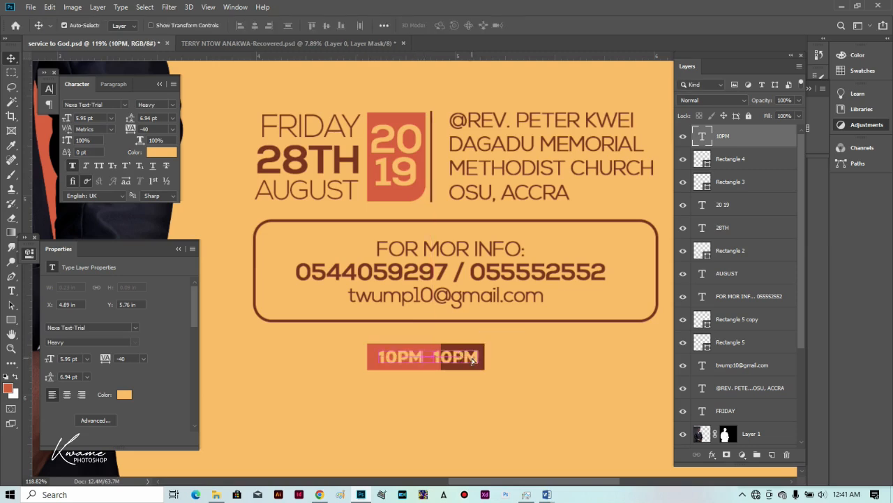
pyautogui.press('t')
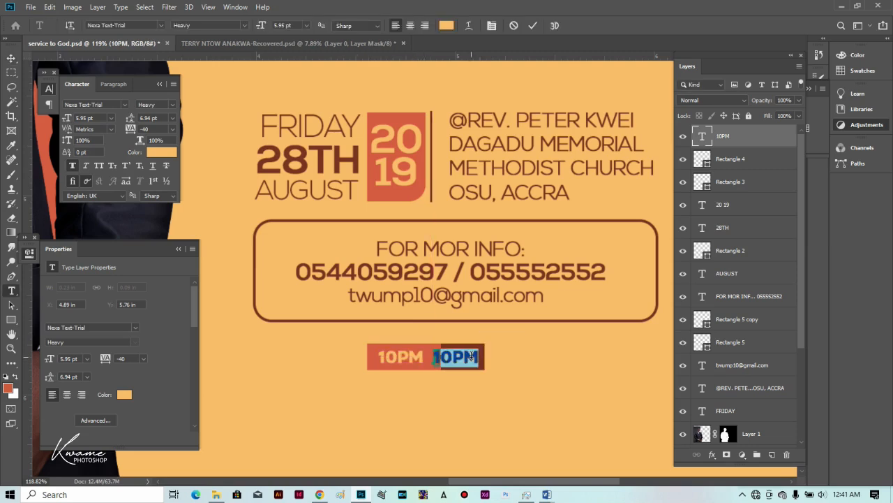
pyautogui.write('PROM')
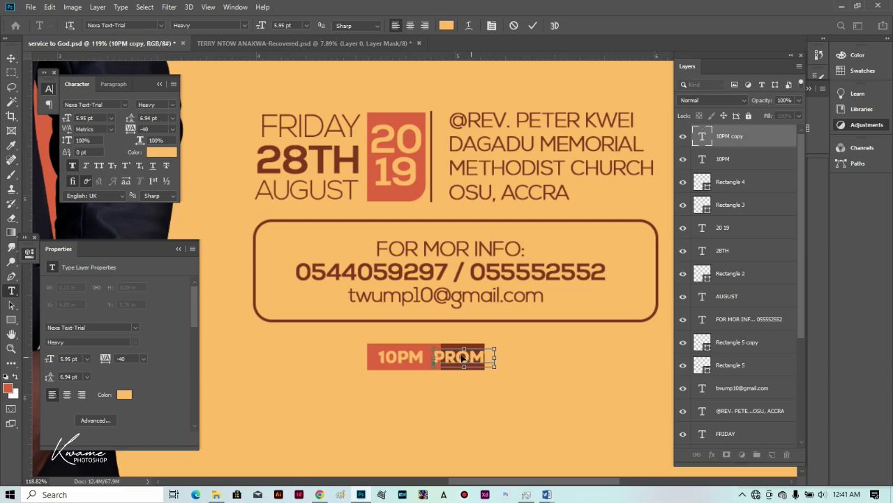
pyautogui.hotkey('ctrl', 'a')
pyautogui.click(142, 26)
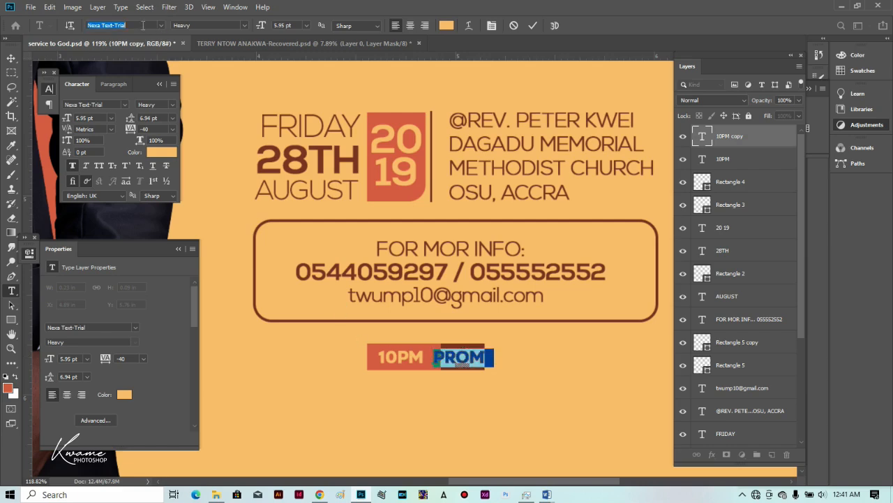
pyautogui.press('BackSpace')
pyautogui.write('NEXA')
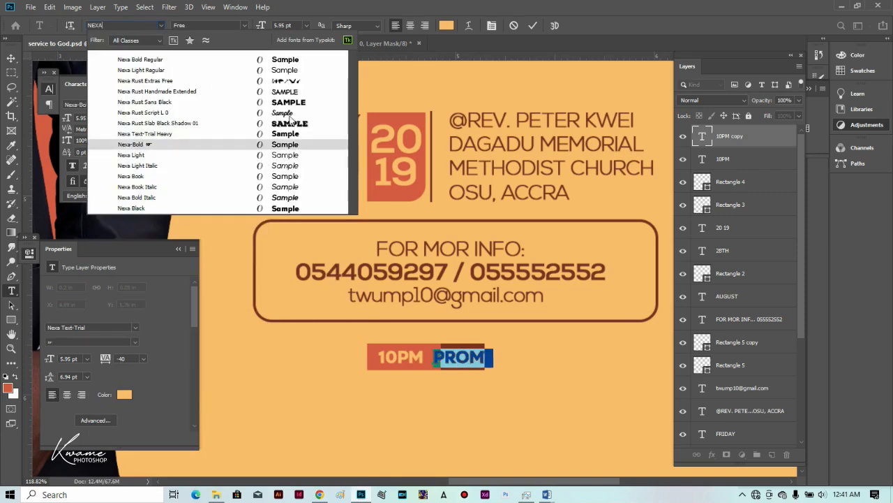
pyautogui.click(295, 70)
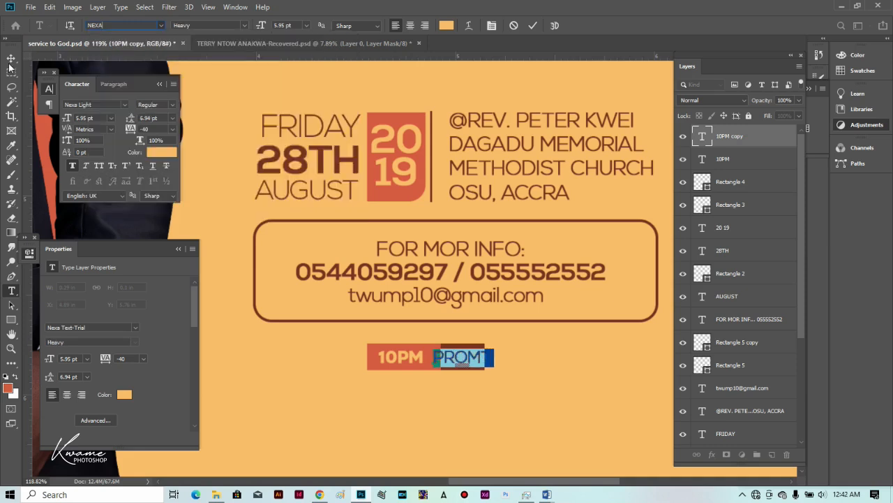
pyautogui.click(12, 58)
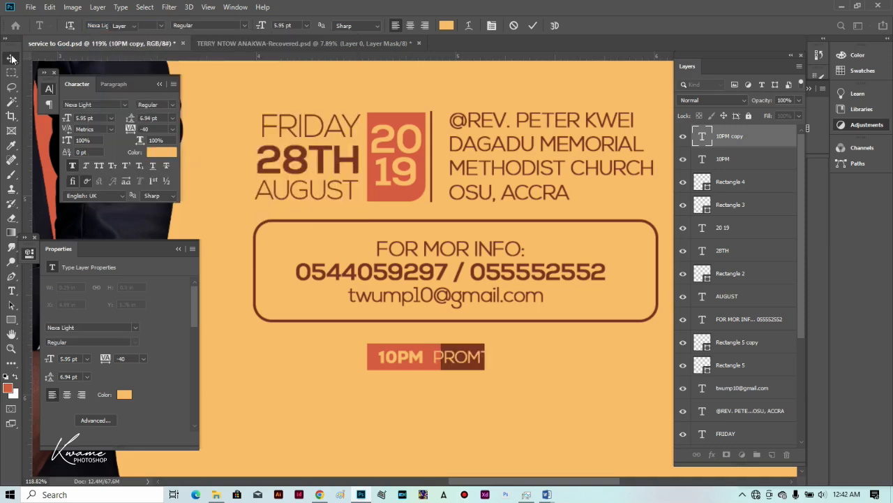
# Shrink the PROMT label to about two-thirds size and position it on the dark brown half.
pyautogui.hotkey('ctrl', 't')
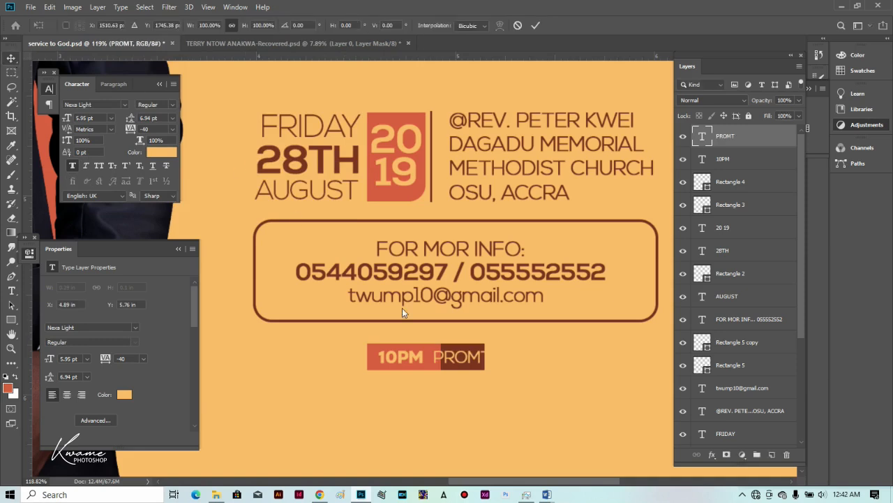
pyautogui.moveTo(433, 365); pyautogui.dragTo(462, 362)
pyautogui.press('Return')
pyautogui.moveTo(461, 362); pyautogui.dragTo(423, 362)
pyautogui.click(378, 357)
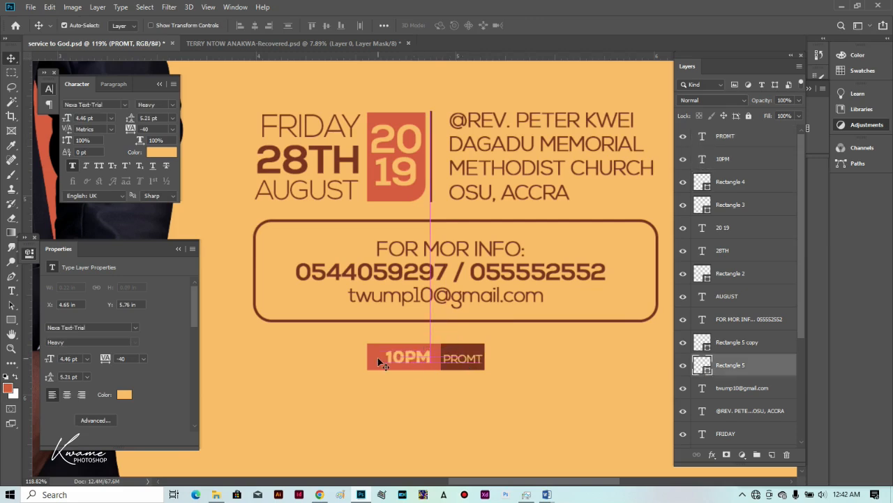
# Narrow the red rectangle slightly from its left side.
pyautogui.hotkey('ctrl', 't')
pyautogui.moveTo(372, 360); pyautogui.dragTo(378, 358)
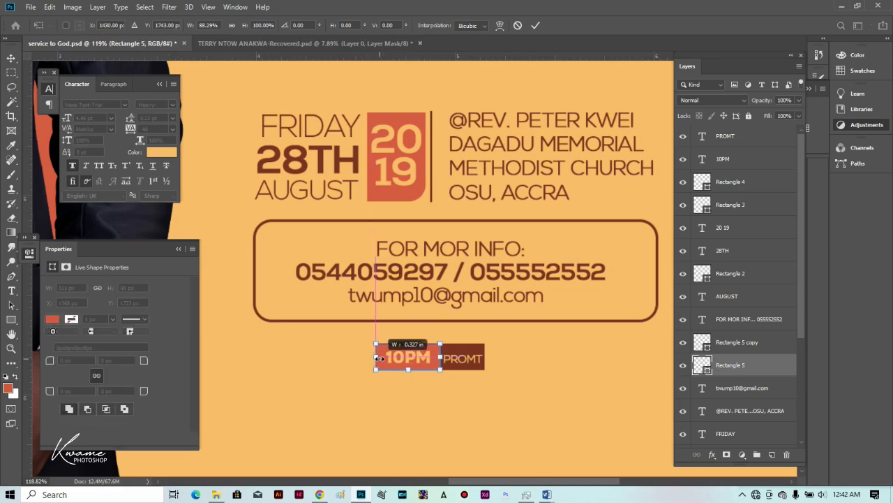
pyautogui.press('Return')
pyautogui.click(463, 362)
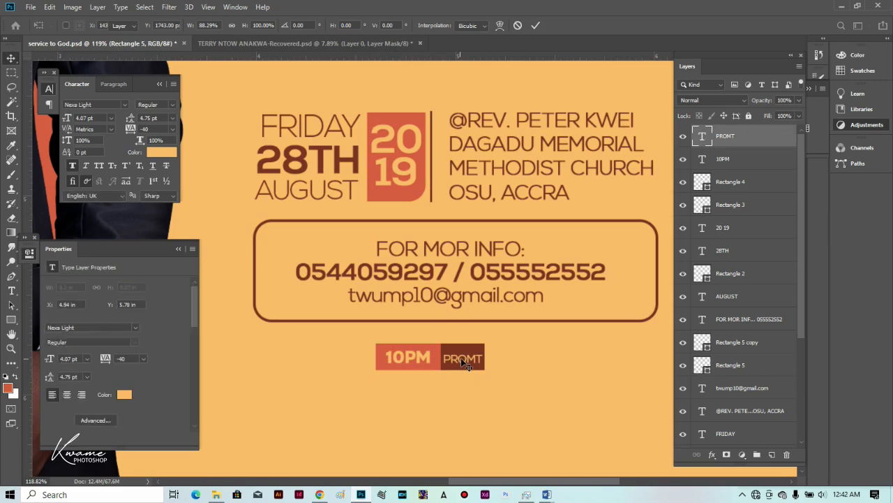
# Enlarge the whole 10PM / PROMT tag to about 160% and centre it under the contact box.
pyautogui.scroll(-3, 362, 370)
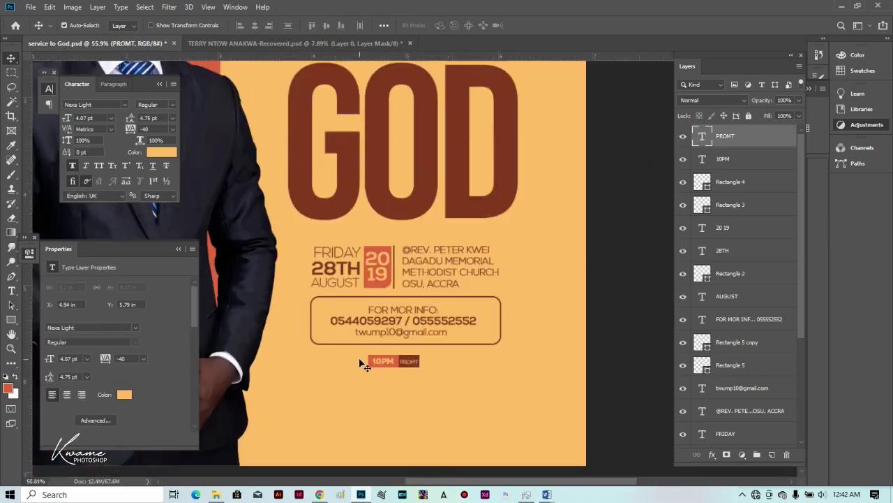
pyautogui.scroll(-2, 362, 363)
pyautogui.scroll(-1, 361, 364)
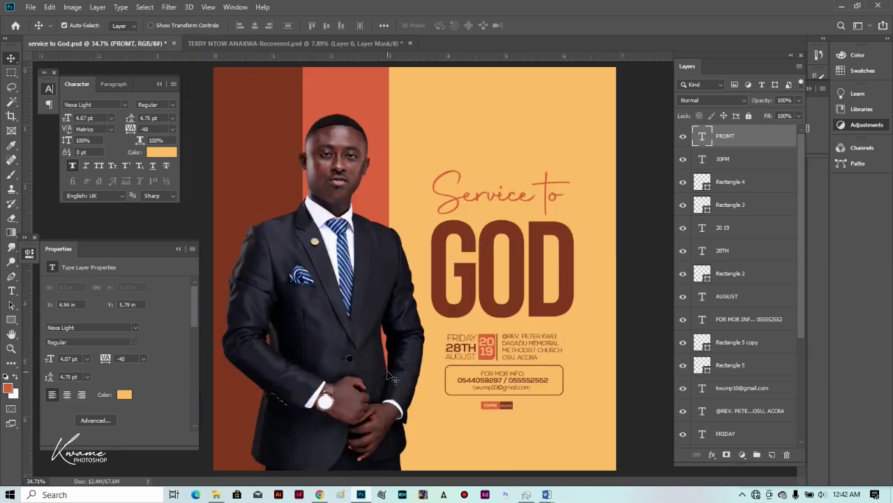
pyautogui.moveTo(483, 404); pyautogui.dragTo(512, 412)
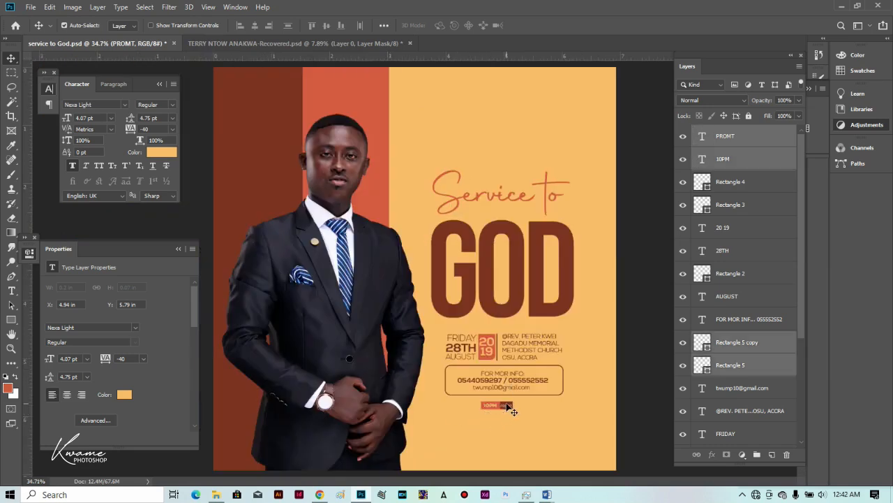
pyautogui.hotkey('ctrl', 't')
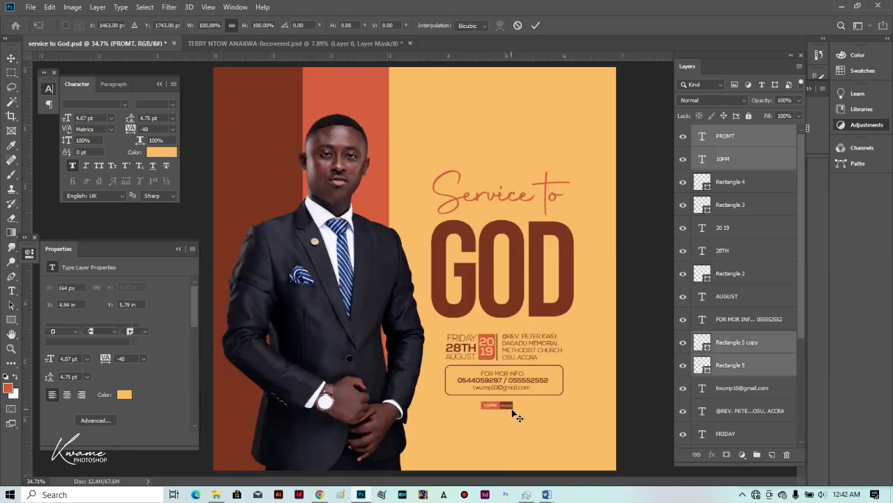
pyautogui.moveTo(514, 412); pyautogui.dragTo(533, 414)
pyautogui.press('Return')
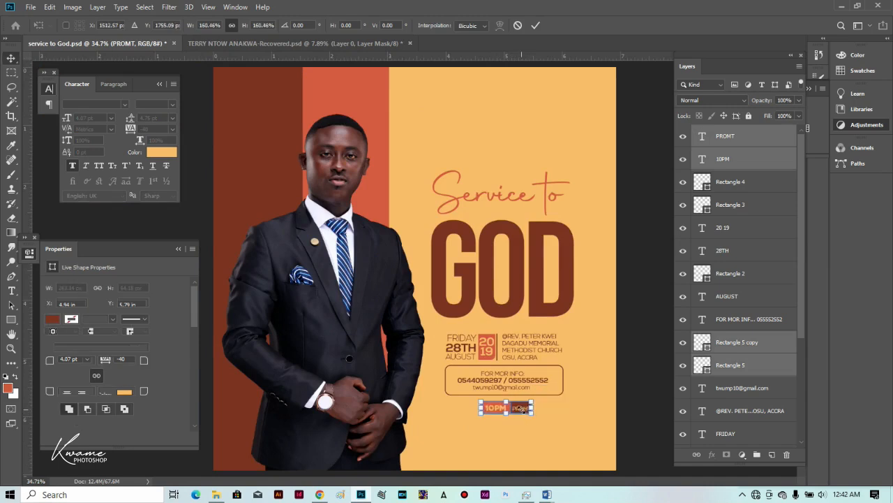
pyautogui.moveTo(522, 418); pyautogui.dragTo(509, 413)
pyautogui.scroll(-2, 467, 371)
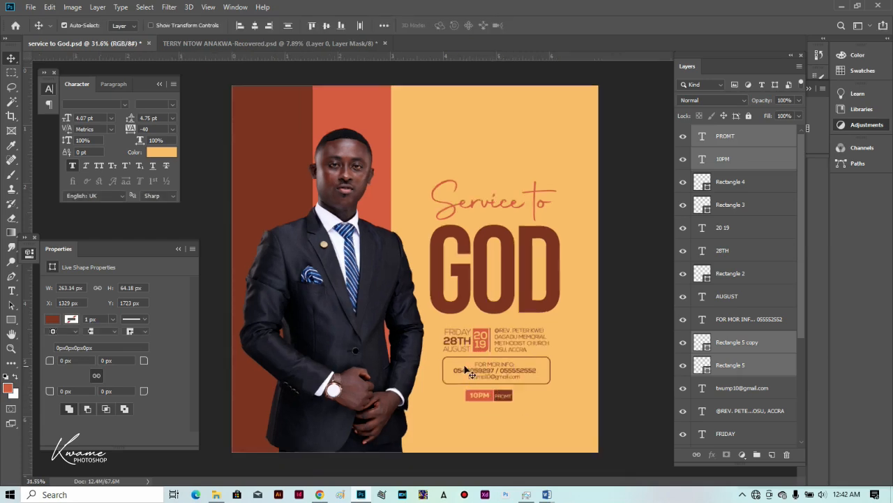
# Start a text line near the poster's bottom edge in the Afolkalips font.
pyautogui.click(11, 291)
pyautogui.click(426, 406)
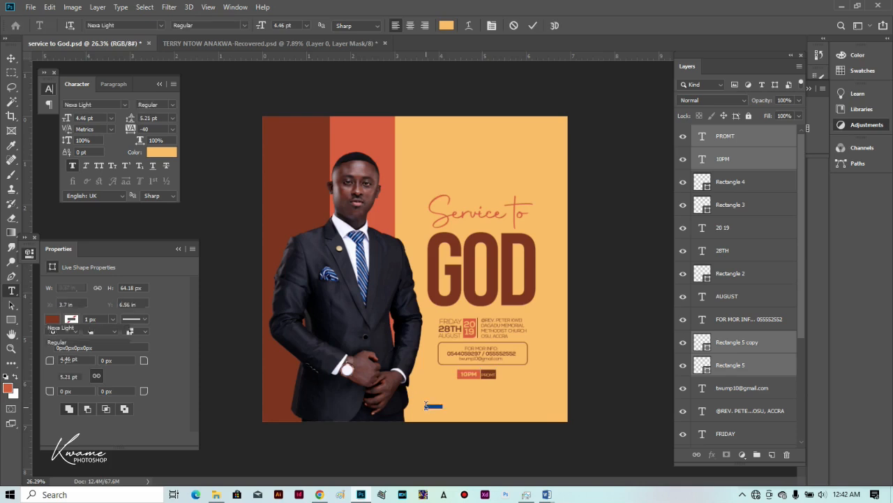
pyautogui.click(132, 24)
pyautogui.write('afri')
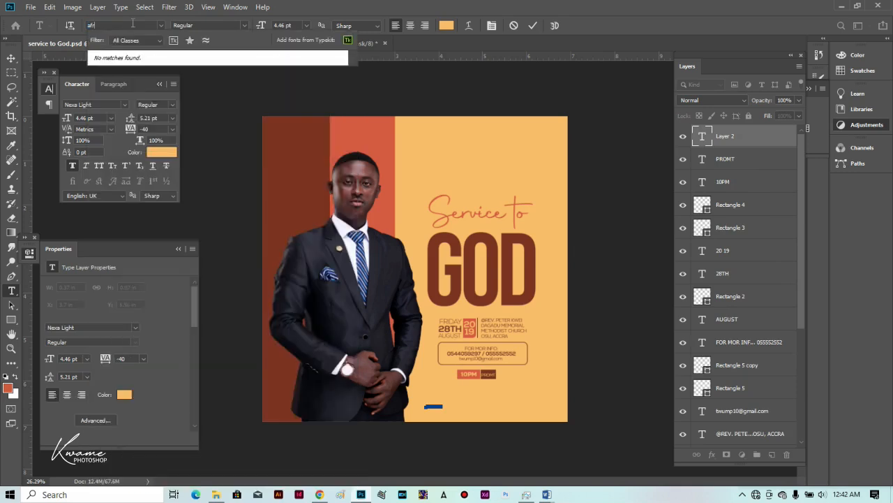
pyautogui.press('BackSpace')
pyautogui.press('BackSpace')
pyautogui.write('o')
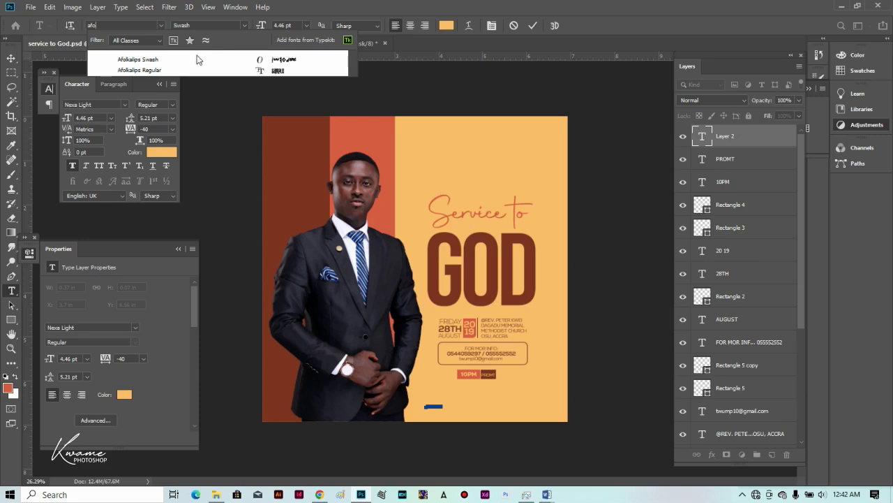
pyautogui.press('Return')
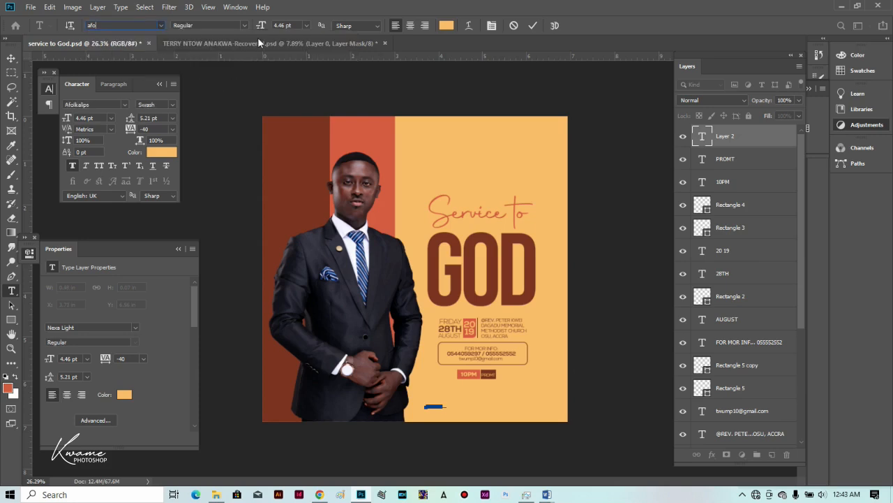
# At 36.46 pt, in brown sampled from the GOD text, type the ornamental symbols 'asdfg'.
pyautogui.moveTo(268, 25); pyautogui.dragTo(273, 28)
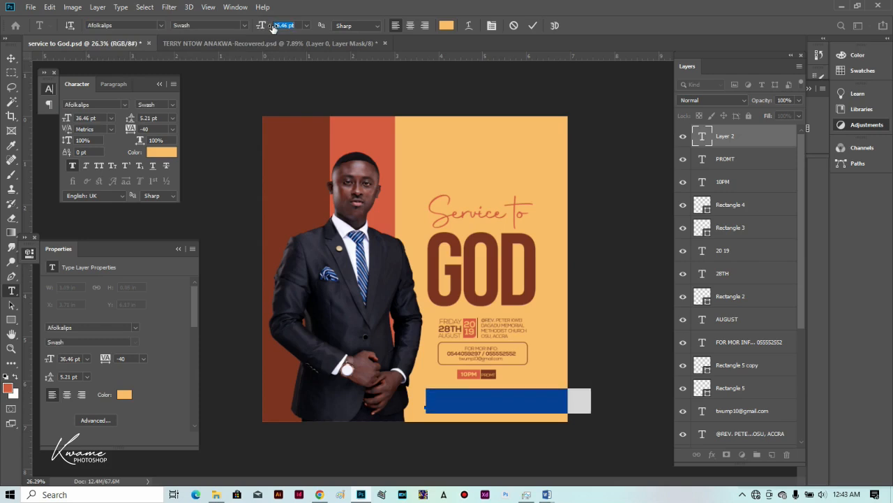
pyautogui.click(445, 27)
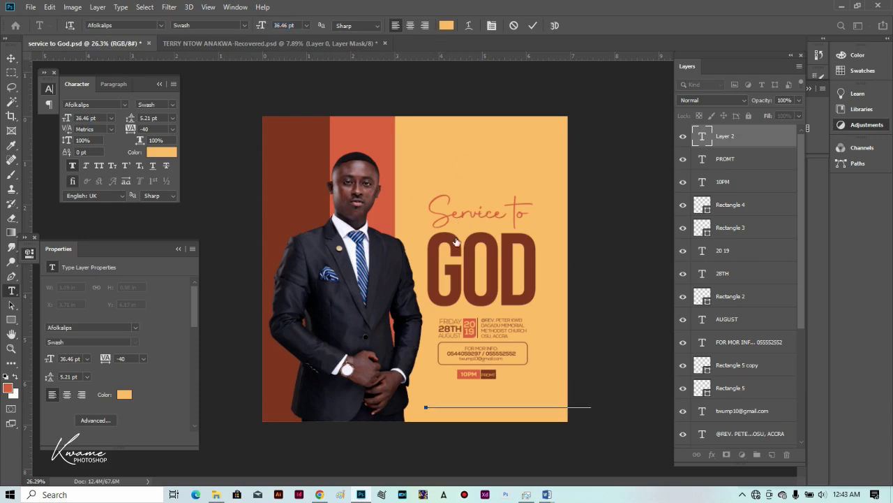
pyautogui.click(455, 238)
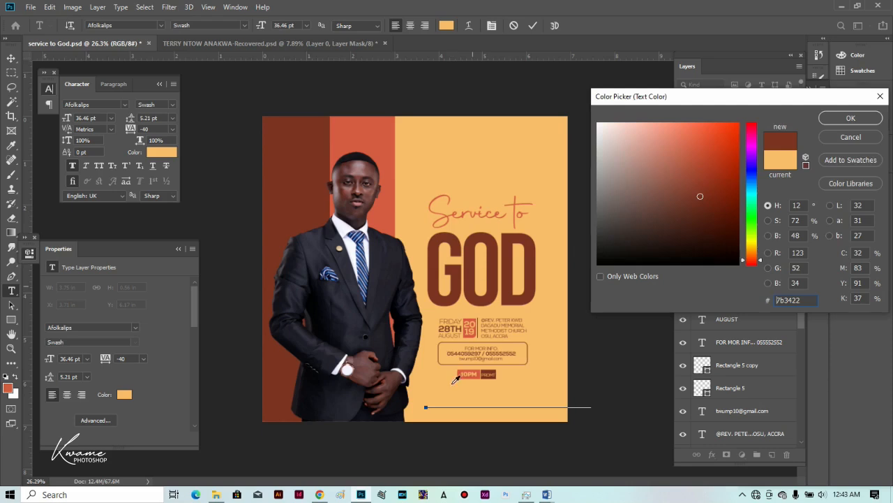
pyautogui.press('Return')
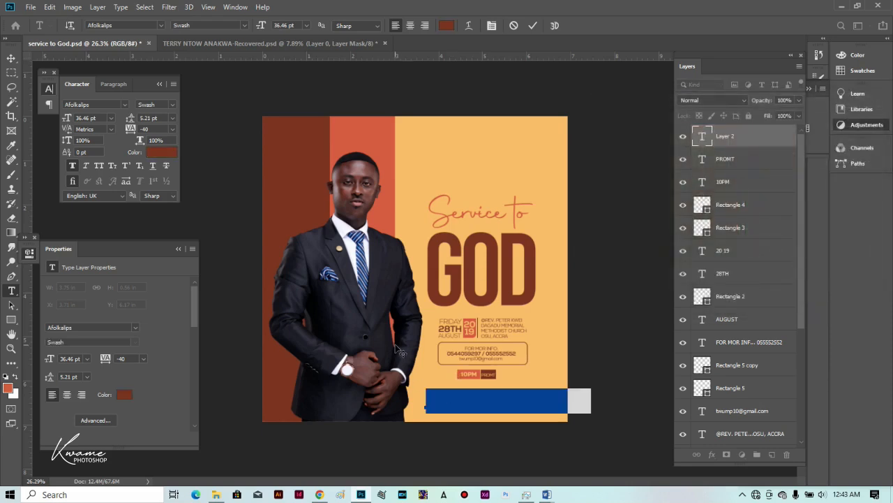
pyautogui.write('asd')
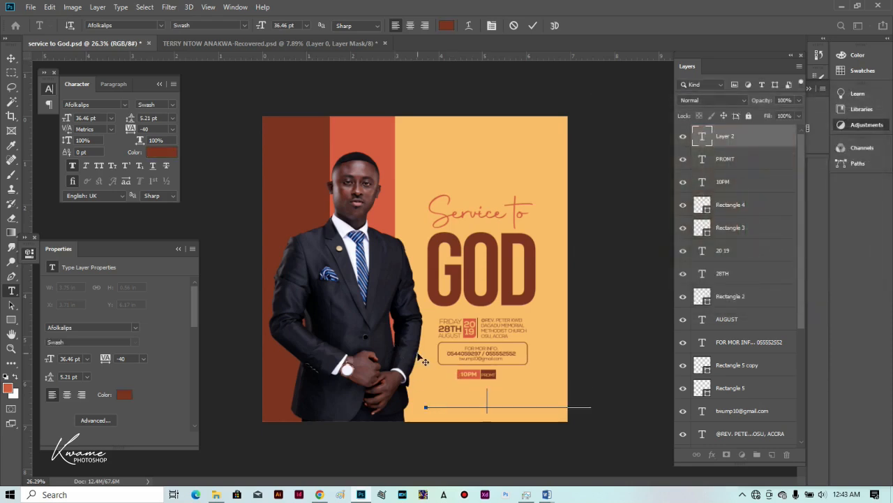
pyautogui.write('fg')
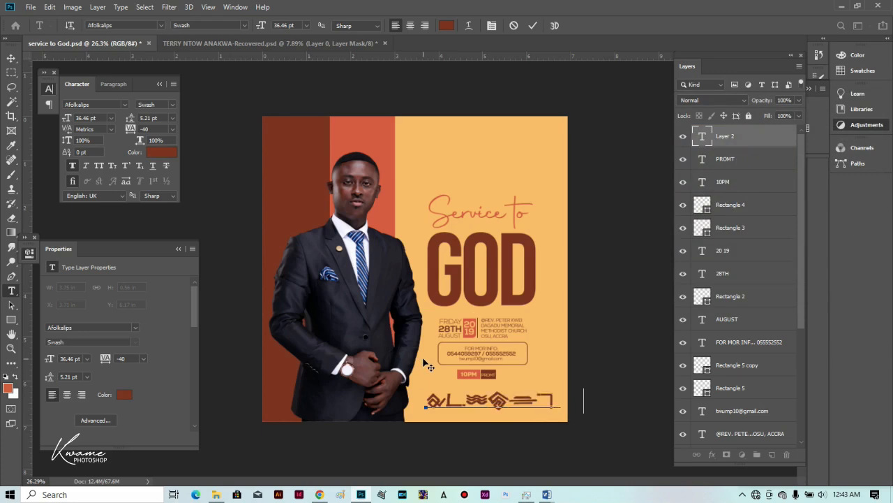
pyautogui.click(11, 58)
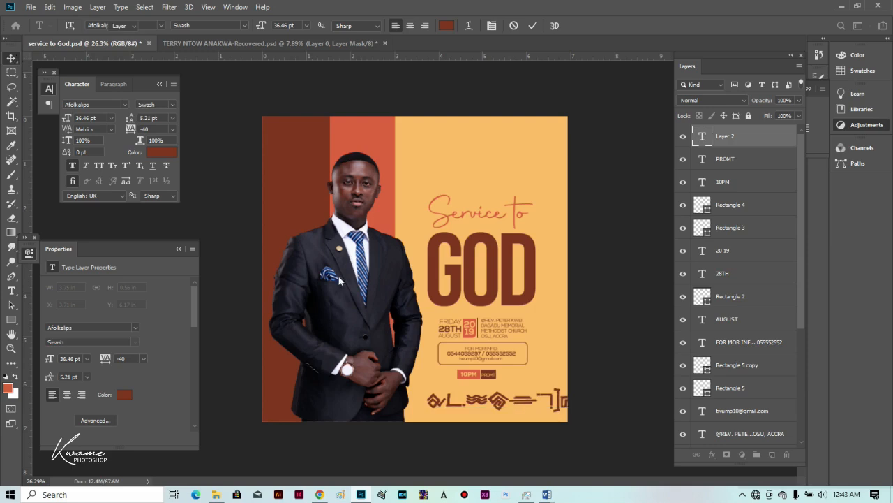
# Enlarge the symbol row across the poster's bottom and move its layer below the man's photo.
pyautogui.hotkey('ctrl', 't')
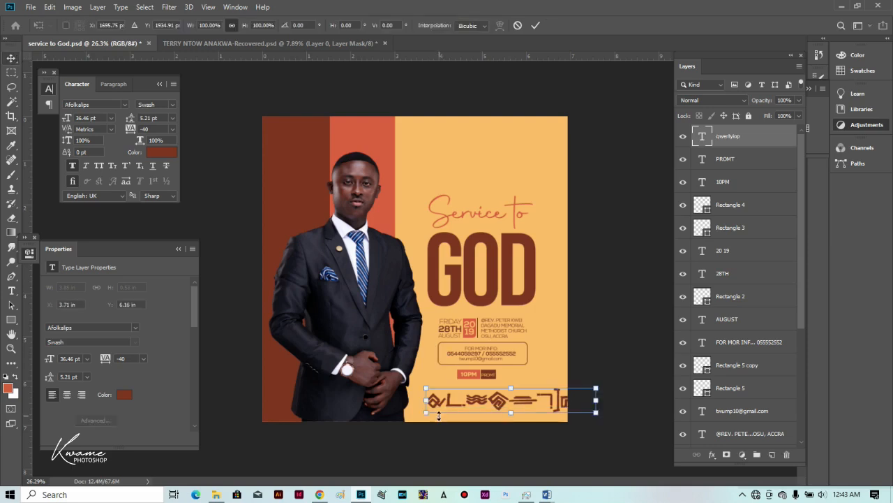
pyautogui.moveTo(426, 412); pyautogui.dragTo(467, 416)
pyautogui.press('Return')
pyautogui.press('Return')
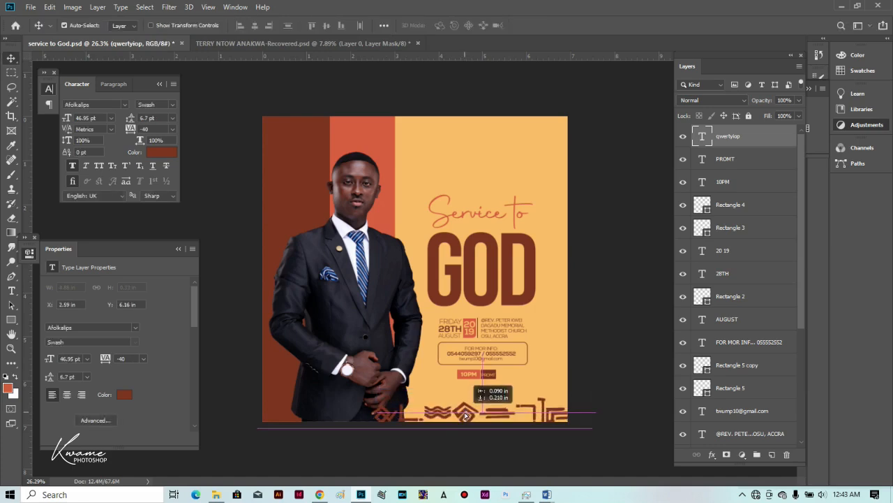
pyautogui.moveTo(733, 136); pyautogui.dragTo(728, 399)
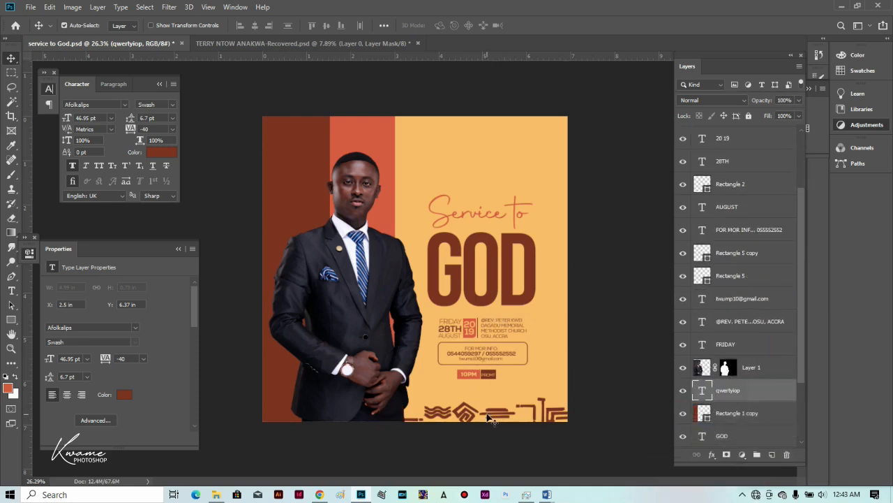
# Give the orange Color Fill 1 layer a Multiply dotted Pattern Overlay at 20% opacity.
pyautogui.keyDown('alt'); pyautogui.scroll(-2, 458, 383); pyautogui.keyUp('alt')
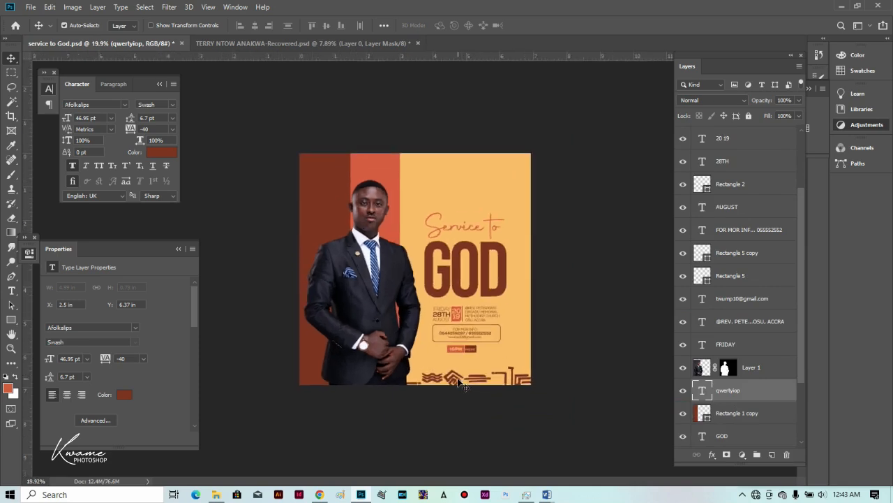
pyautogui.keyDown('alt'); pyautogui.scroll(2, 458, 382); pyautogui.keyUp('alt')
pyautogui.scroll(-2, 771, 403)
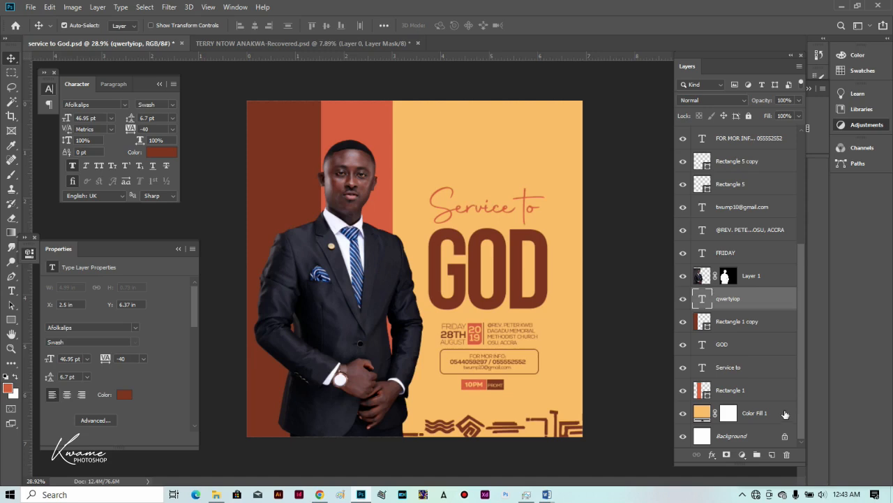
pyautogui.click(786, 414)
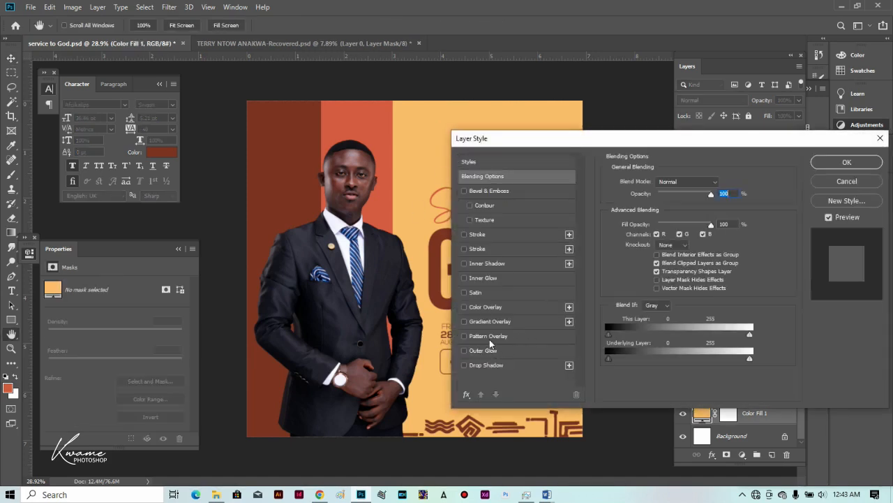
pyautogui.moveTo(638, 139); pyautogui.dragTo(738, 104)
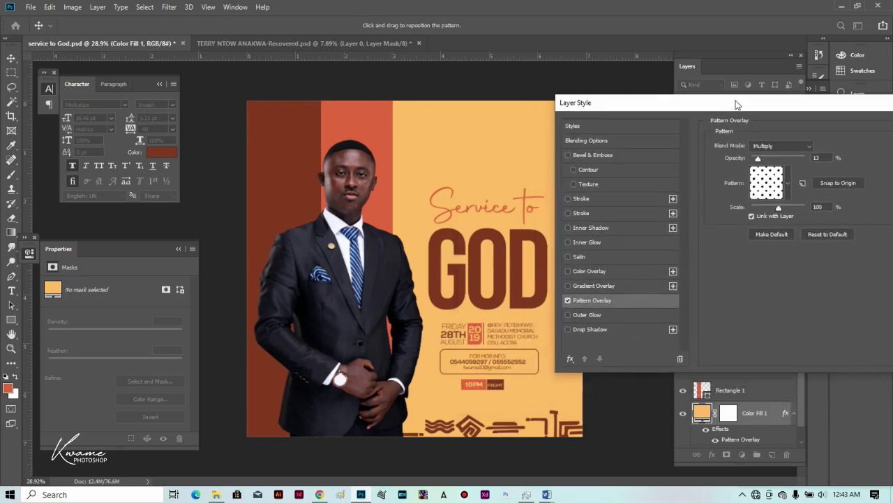
pyautogui.scroll(4, 478, 176)
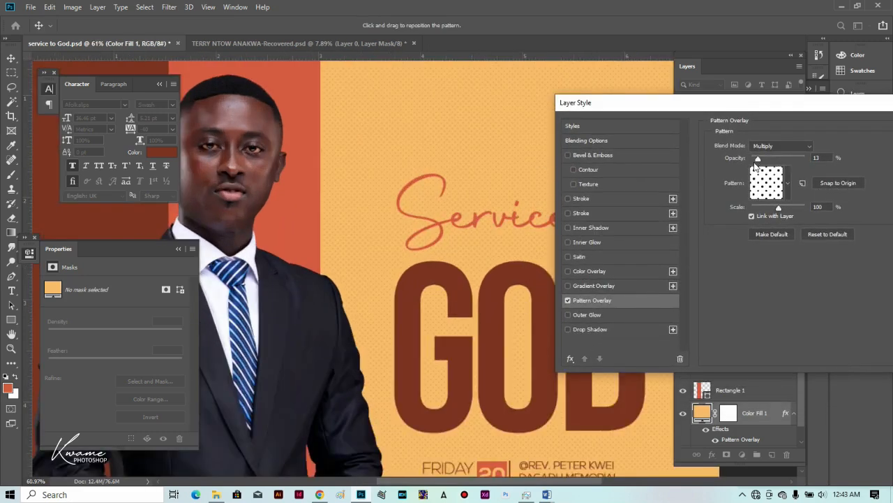
pyautogui.moveTo(758, 160); pyautogui.dragTo(765, 162)
pyautogui.press('Return')
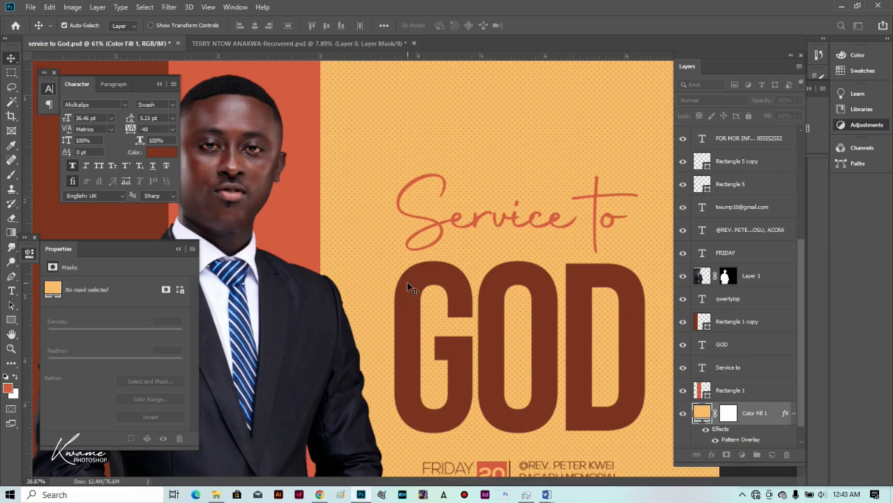
pyautogui.scroll(-4, 446, 218)
pyautogui.scroll(1, 499, 204)
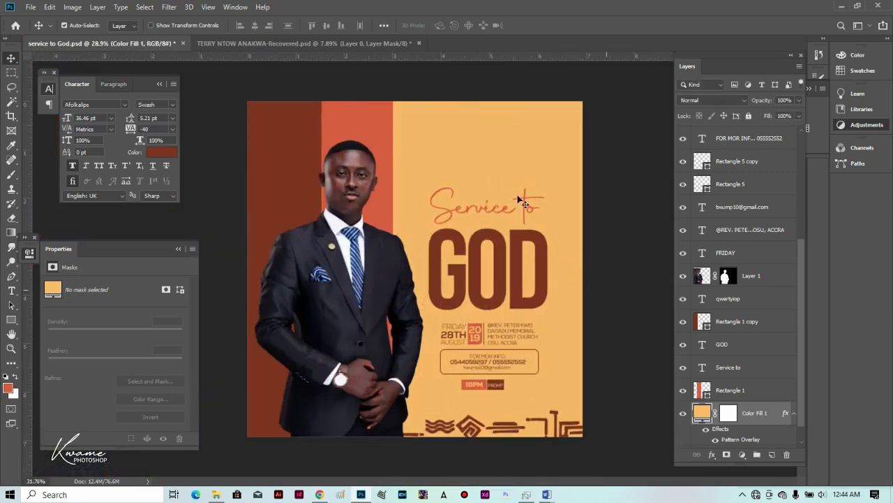
# Duplicate the church venue text to the poster's top and replace its content with GLOBAL SERVICE TO GOD CHURCH.
pyautogui.click(517, 197)
pyautogui.scroll(3, 470, 313)
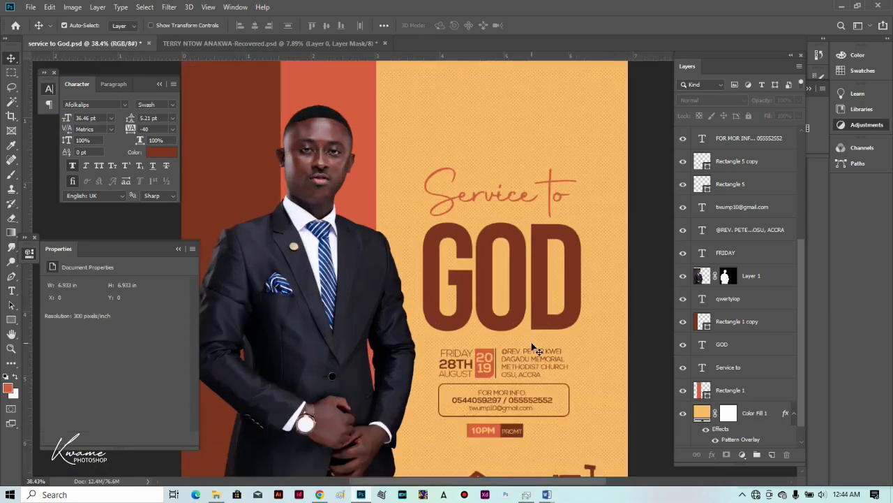
pyautogui.moveTo(520, 359); pyautogui.dragTo(465, 120)
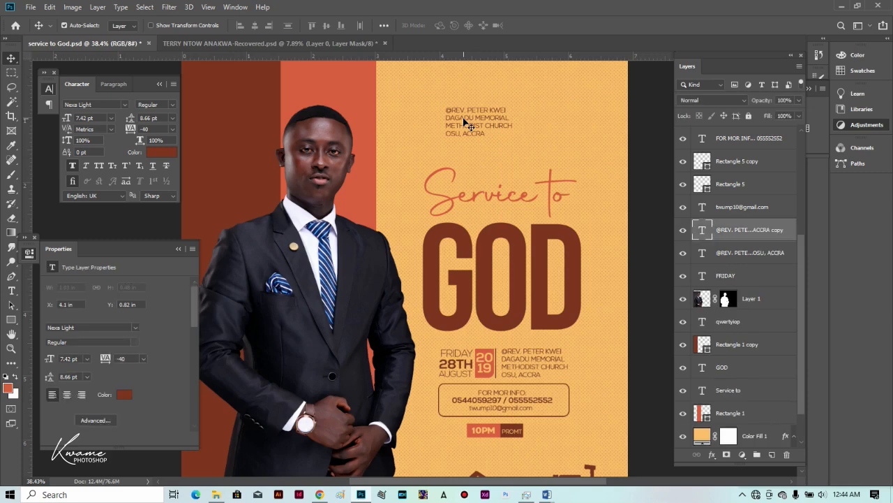
pyautogui.press('t')
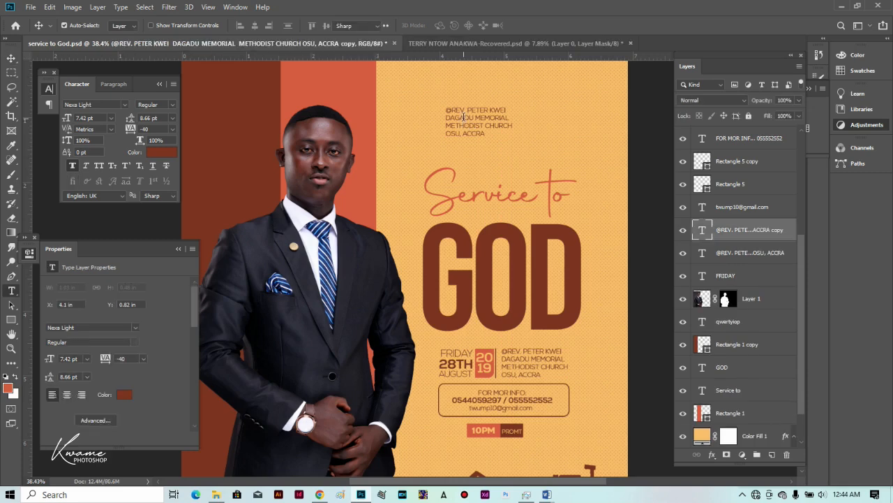
pyautogui.click(463, 117)
pyautogui.hotkey('ctrl', 'a')
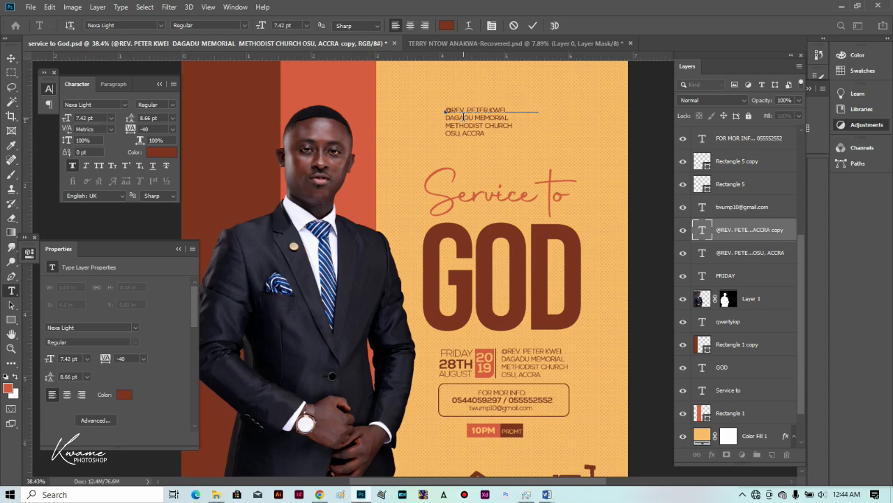
pyautogui.write('URCH')
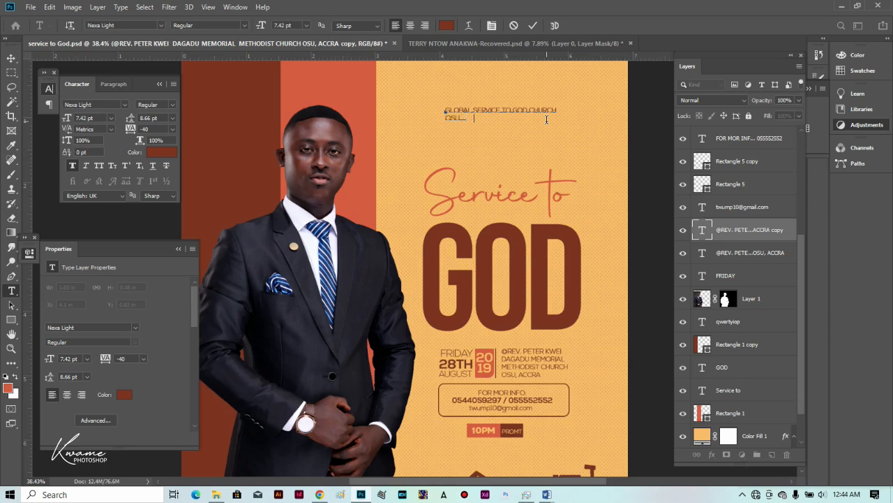
# Centre-align the church-name header lines and centre the text horizontally on the poster.
pyautogui.hotkey('ctrl', 'a')
pyautogui.click(411, 26)
pyautogui.click(473, 123)
pyautogui.moveTo(473, 123); pyautogui.dragTo(516, 114)
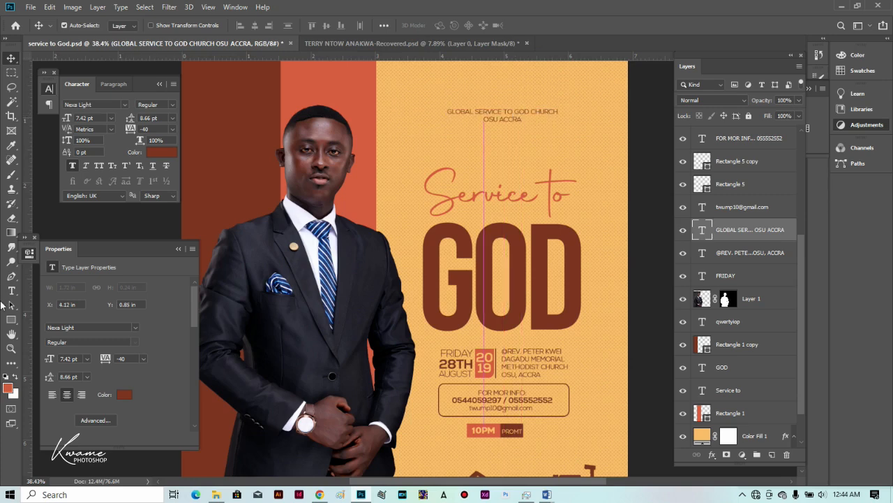
# Bring up the other shape drawing modes from the shape tool group.
pyautogui.click(12, 320)
pyautogui.rightClick(11, 320)
pyautogui.click(31, 341)
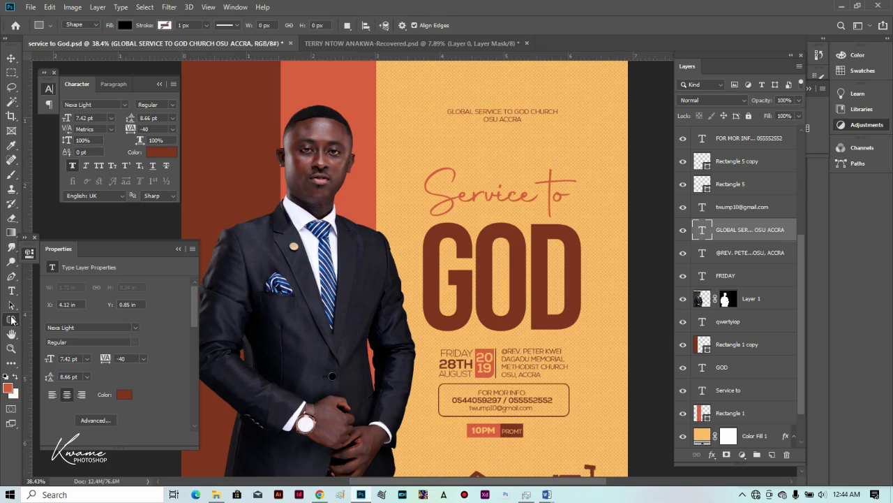
pyautogui.rightClick(12, 320)
pyautogui.click(63, 330)
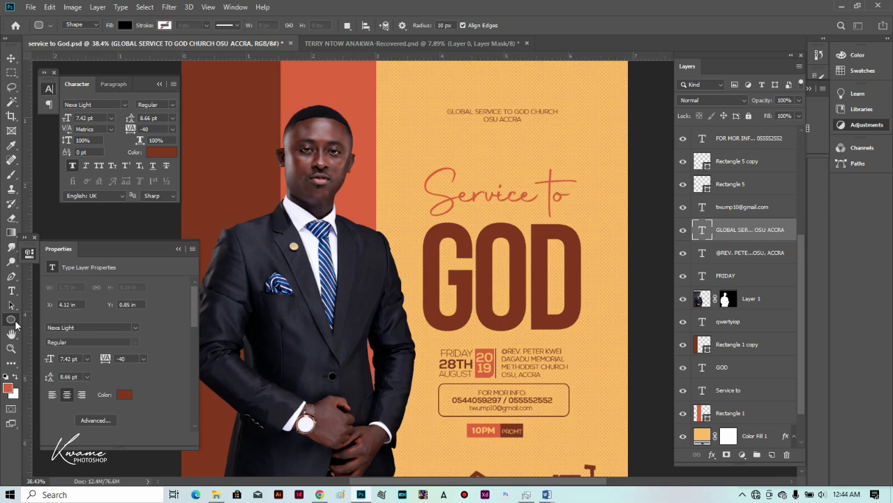
pyautogui.rightClick(15, 323)
pyautogui.click(63, 374)
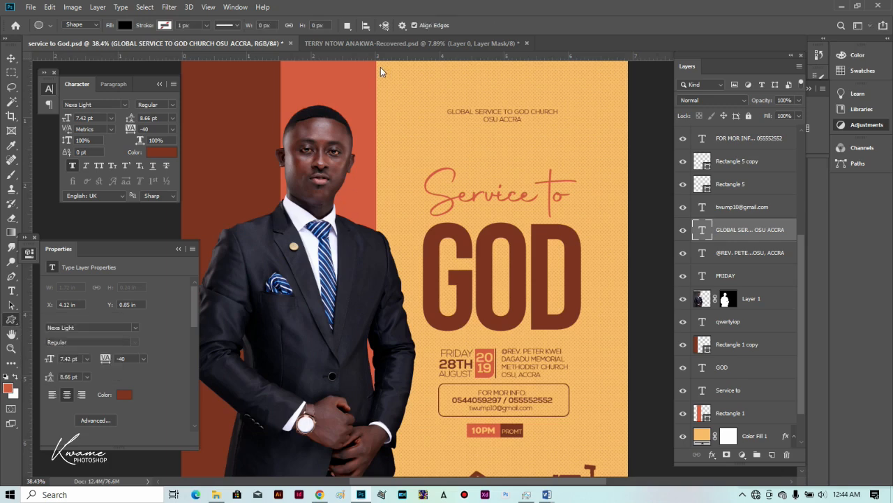
pyautogui.click(450, 26)
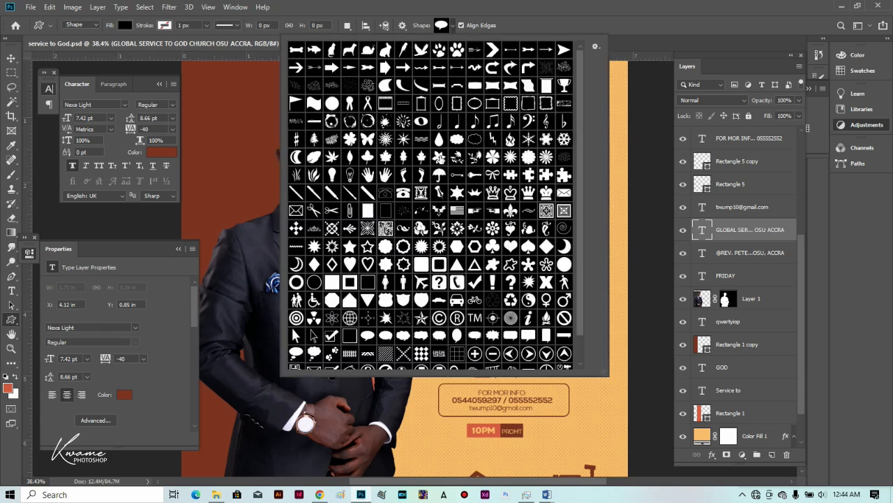
pyautogui.click(439, 158)
pyautogui.click(508, 5)
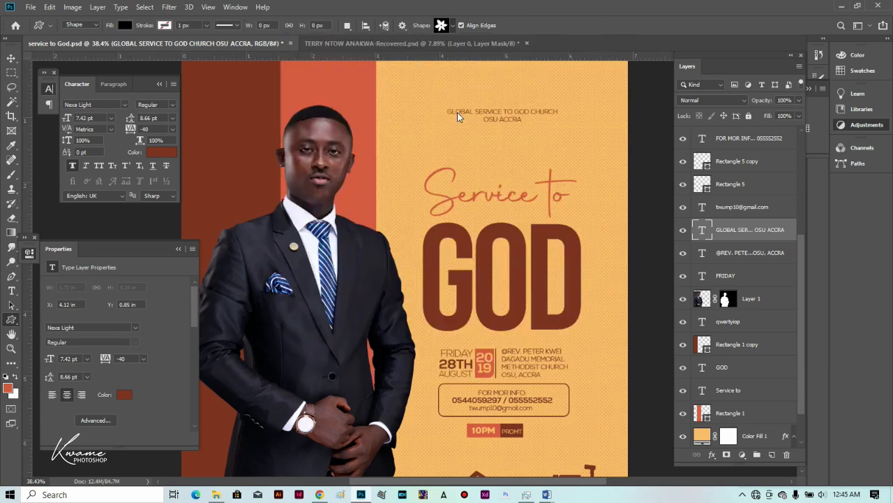
pyautogui.moveTo(497, 94); pyautogui.dragTo(513, 102)
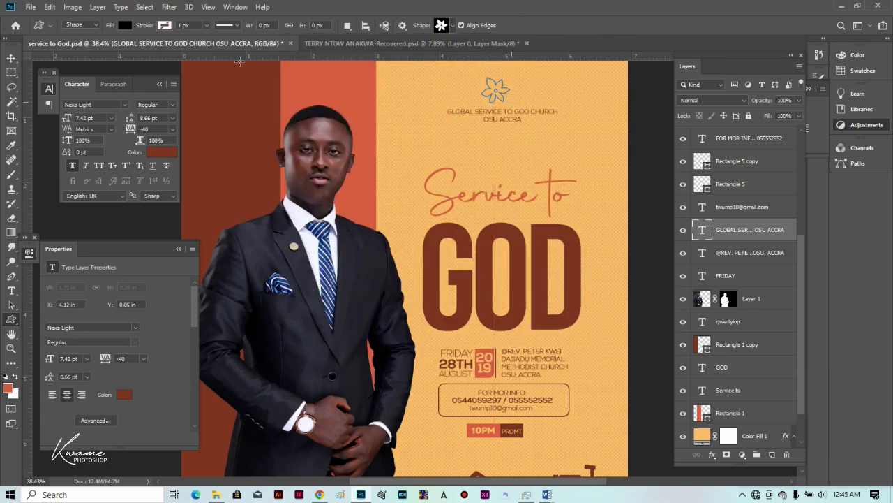
pyautogui.press('v')
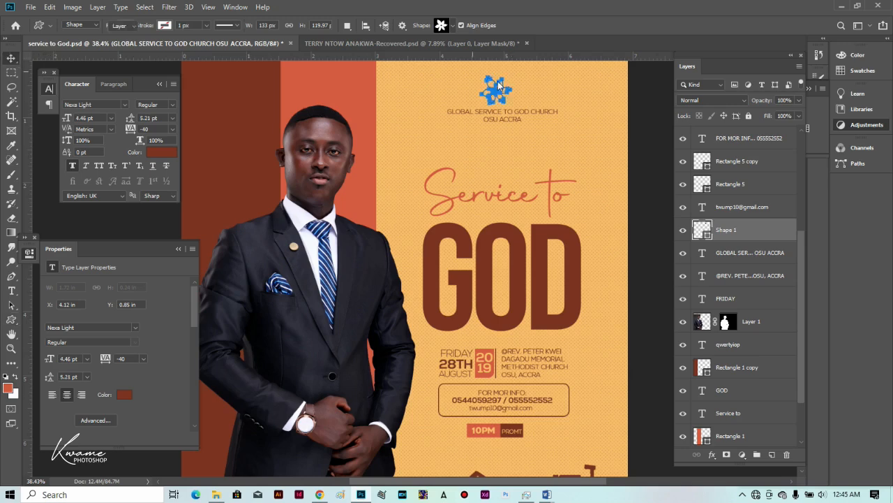
pyautogui.moveTo(499, 98); pyautogui.dragTo(504, 98)
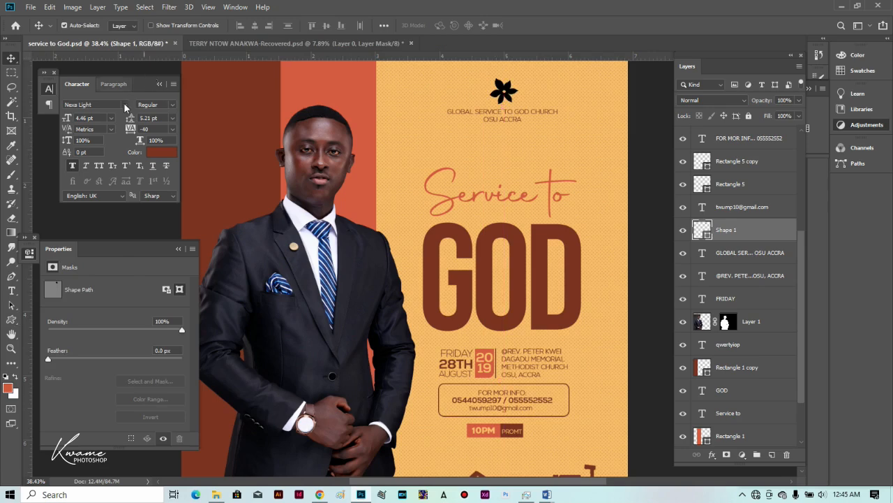
pyautogui.press('Delete')
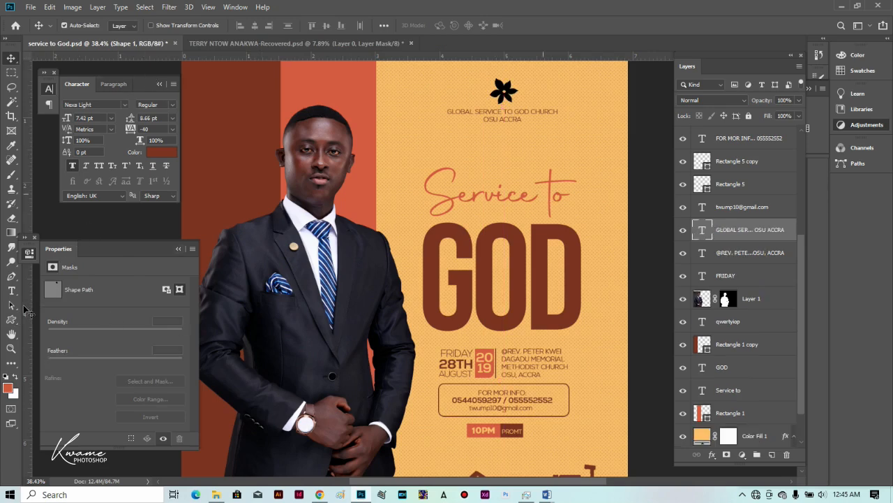
# Draw the flame emblem from the custom shape library above the church name.
pyautogui.click(12, 320)
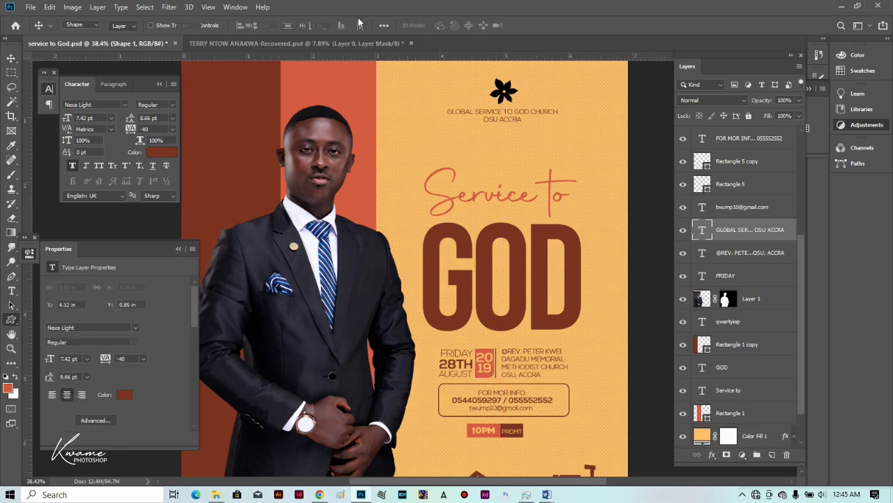
pyautogui.click(451, 26)
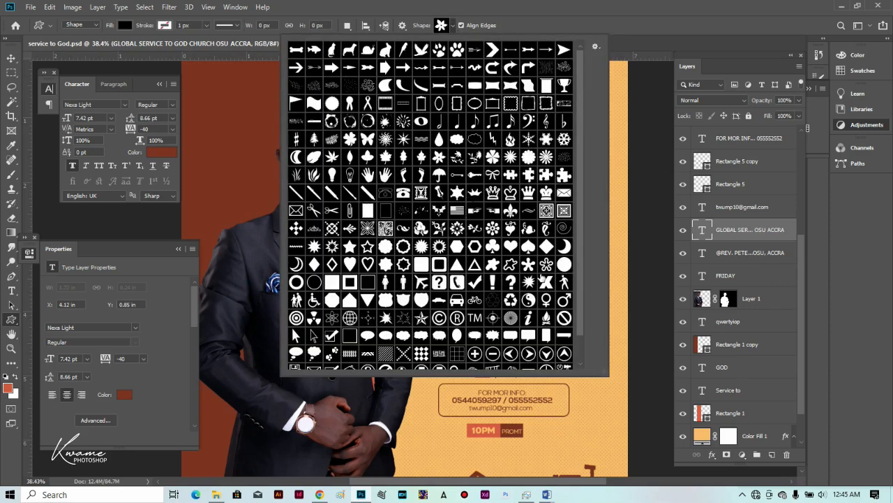
pyautogui.scroll(-1, 542, 278)
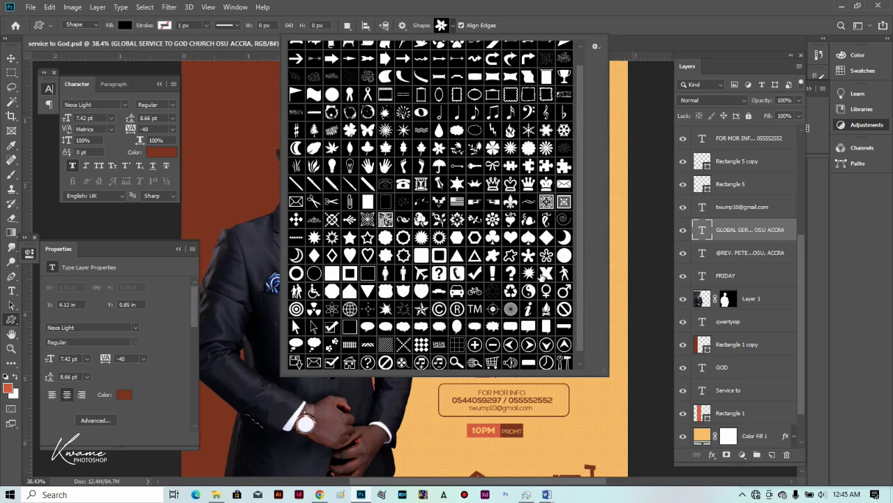
pyautogui.scroll(-2, 542, 277)
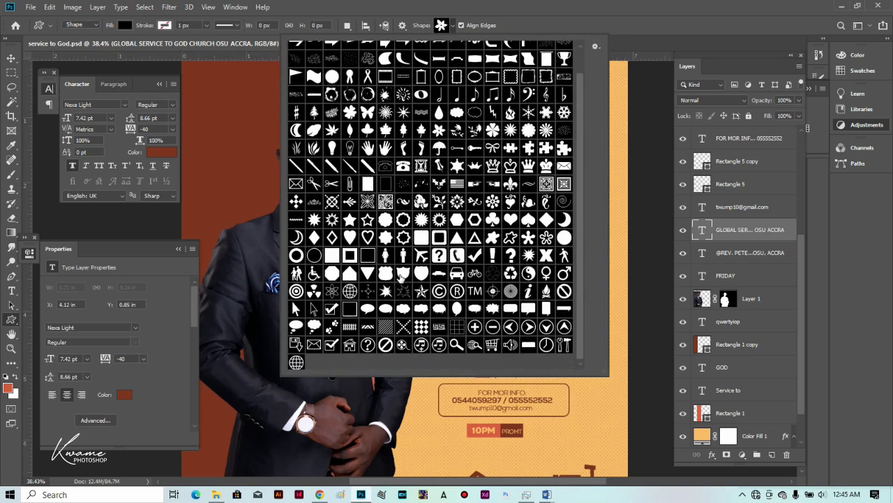
pyautogui.scroll(1, 378, 249)
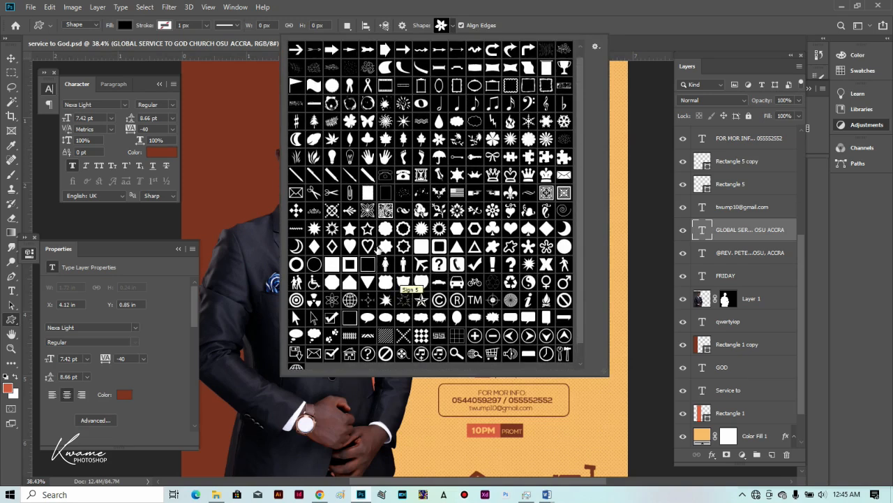
pyautogui.scroll(1, 404, 281)
pyautogui.scroll(1, 457, 201)
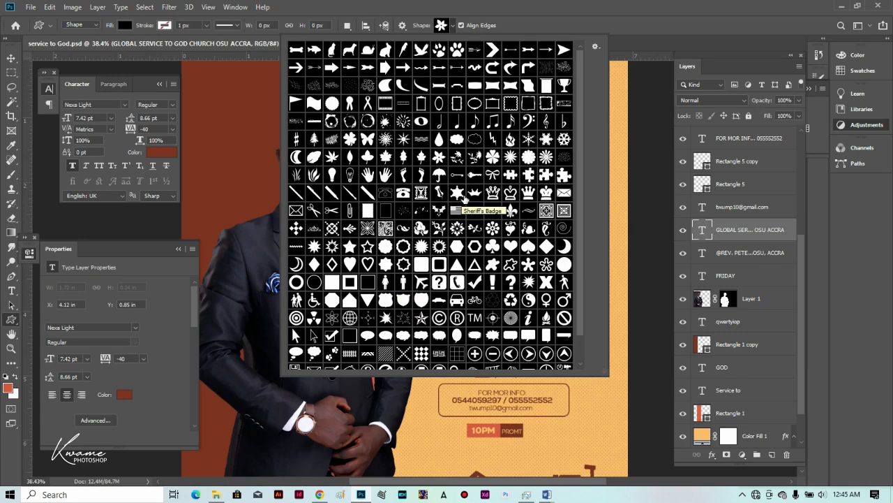
pyautogui.click(546, 316)
pyautogui.click(522, 5)
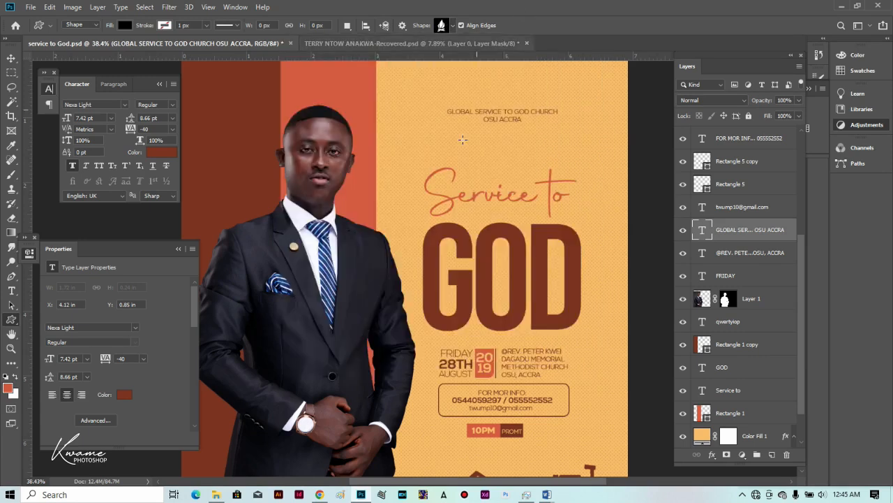
pyautogui.moveTo(502, 96); pyautogui.dragTo(509, 103)
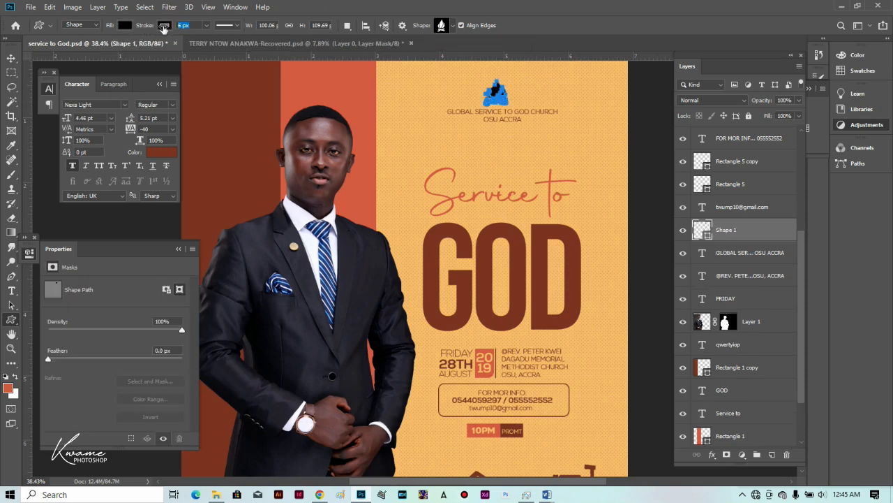
# Give the flame emblem a white 6 px outline.
pyautogui.click(164, 25)
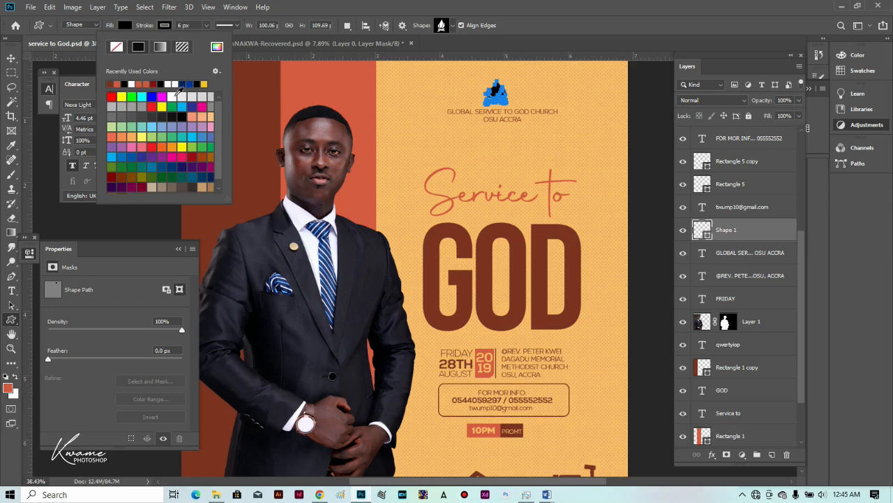
pyautogui.click(10, 58)
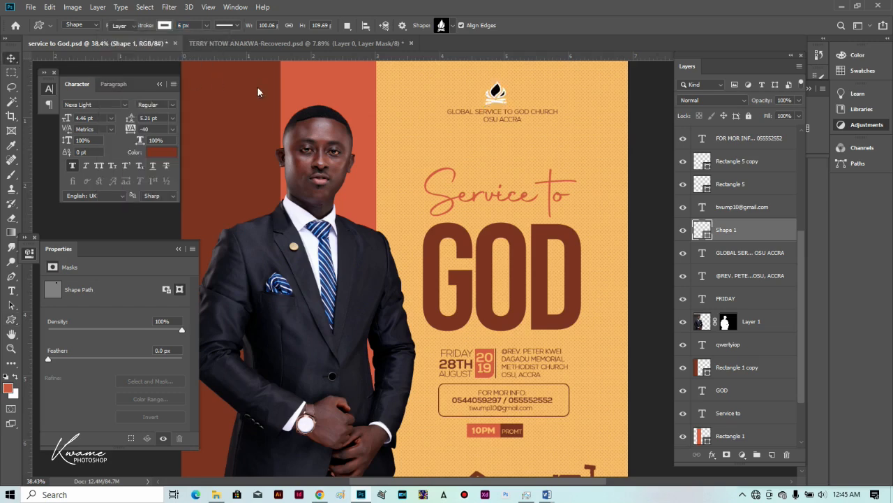
pyautogui.scroll(-2, 509, 114)
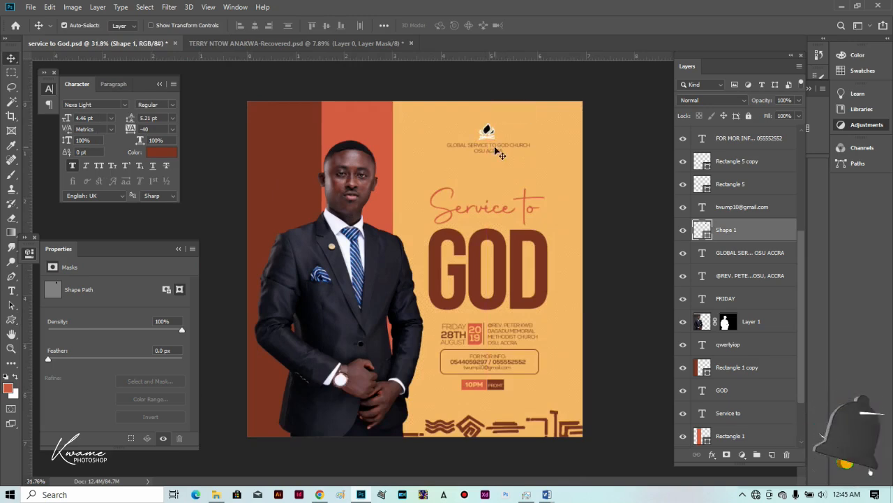
pyautogui.scroll(2, 498, 151)
pyautogui.scroll(1, 495, 148)
# Duplicate the church-name text below itself and retype it as spaced-out PRESENTS.
pyautogui.moveTo(513, 117); pyautogui.dragTo(517, 150)
pyautogui.press('t')
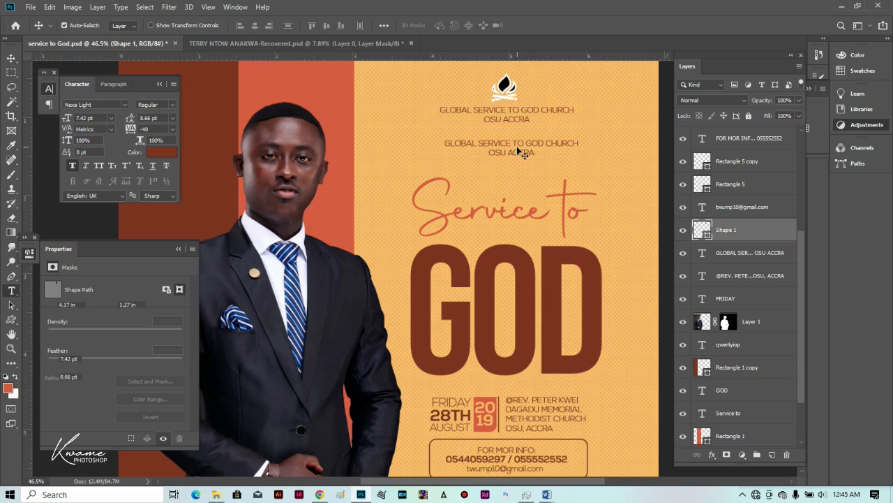
pyautogui.doubleClick(517, 146)
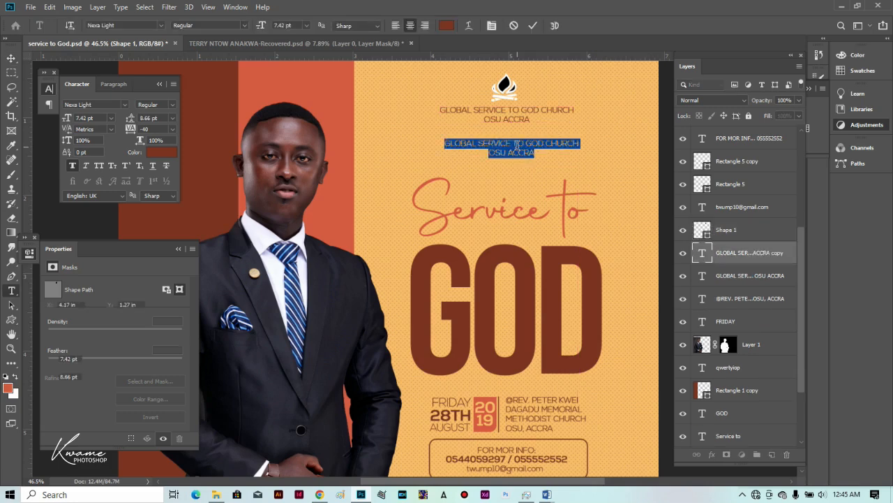
pyautogui.click(517, 145)
pyautogui.hotkey('ctrl', 'a')
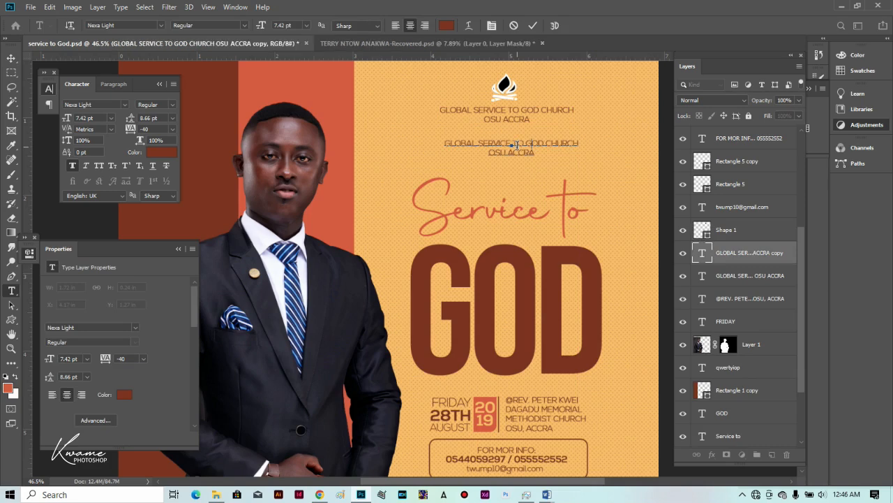
pyautogui.write('PRESENTS')
pyautogui.hotkey('ctrl', 'a')
pyautogui.hotkey('ctrl', 'a')
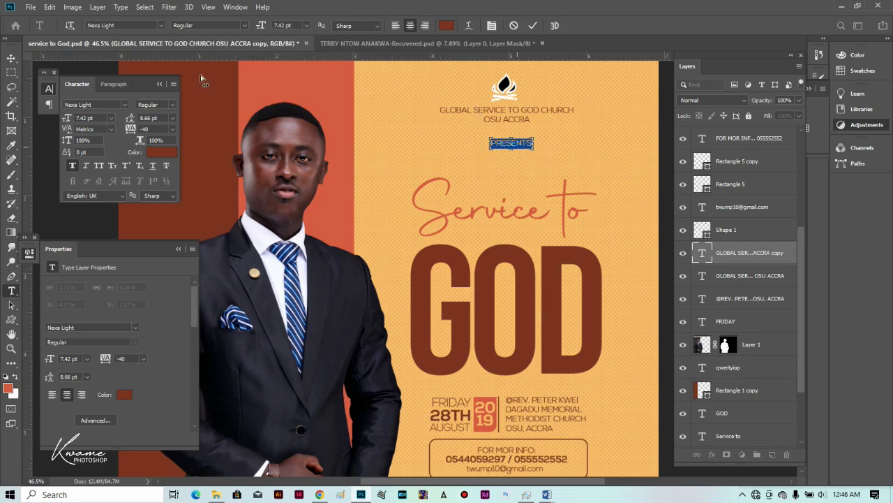
pyautogui.moveTo(130, 130); pyautogui.dragTo(142, 137)
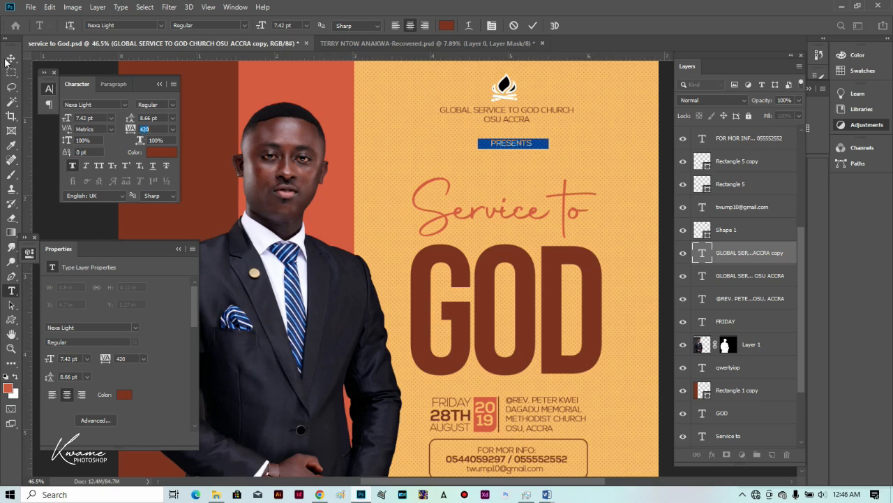
pyautogui.click(9, 59)
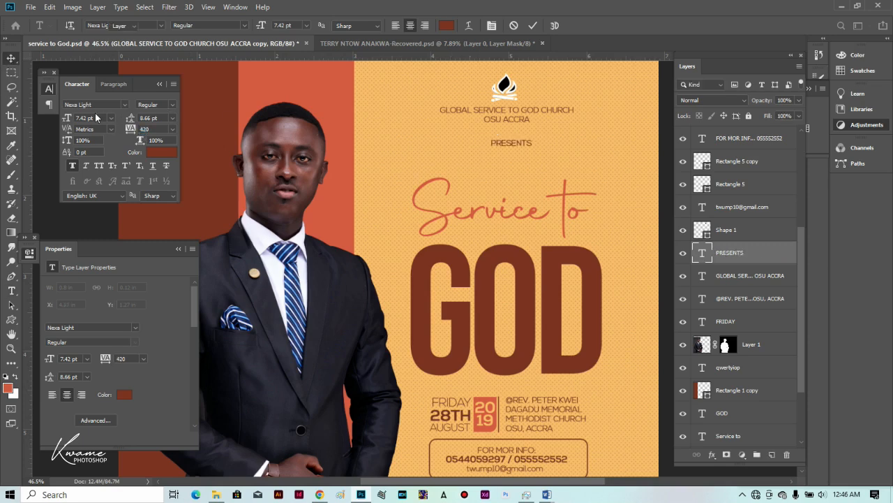
# Shrink PRESENTS to 5.42 pt and centre it just beneath the church name.
pyautogui.moveTo(68, 120); pyautogui.dragTo(69, 119)
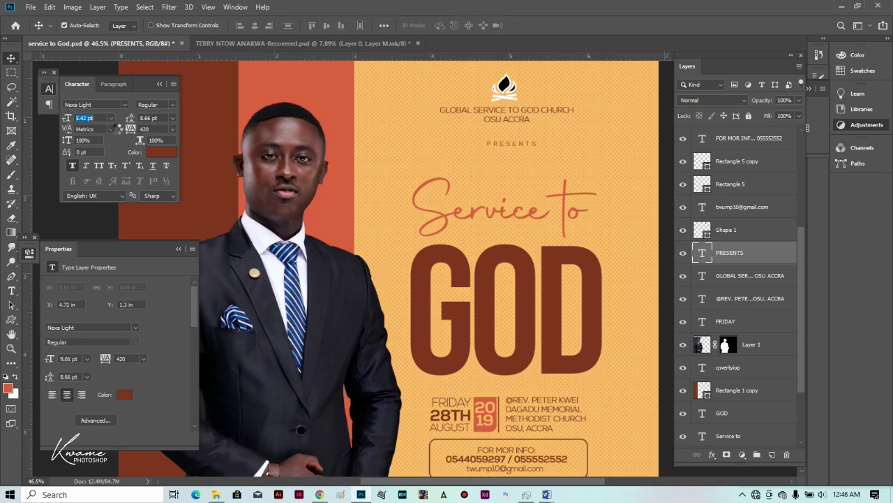
pyautogui.moveTo(508, 144); pyautogui.dragTo(504, 143)
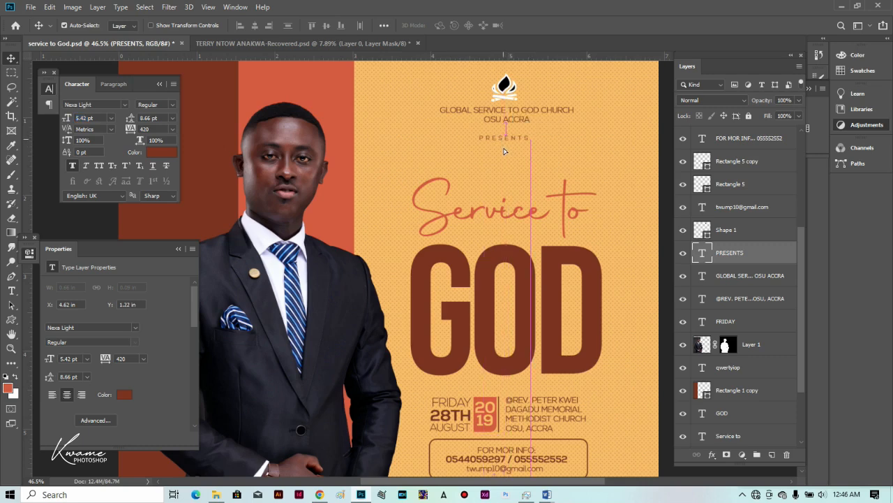
pyautogui.scroll(-2, 504, 143)
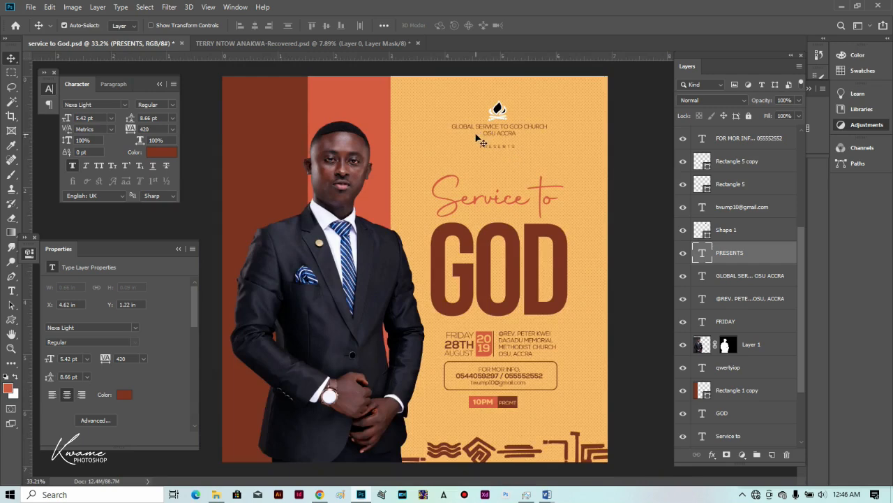
pyautogui.scroll(2, 489, 134)
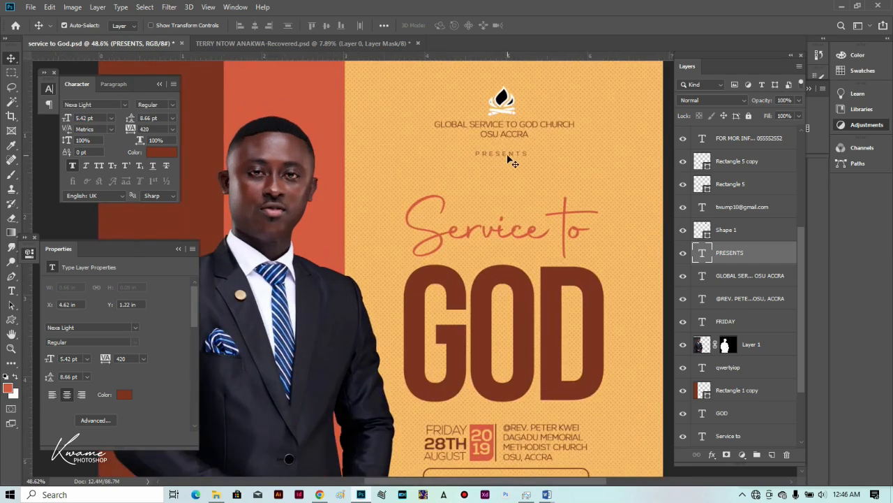
pyautogui.moveTo(509, 158); pyautogui.dragTo(501, 287)
pyautogui.scroll(-2, 497, 293)
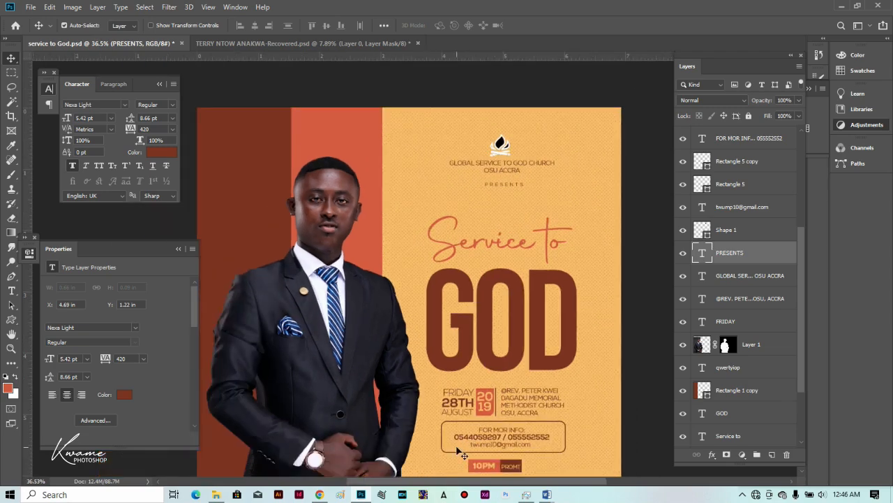
pyautogui.scroll(2, 461, 453)
pyautogui.scroll(1, 461, 452)
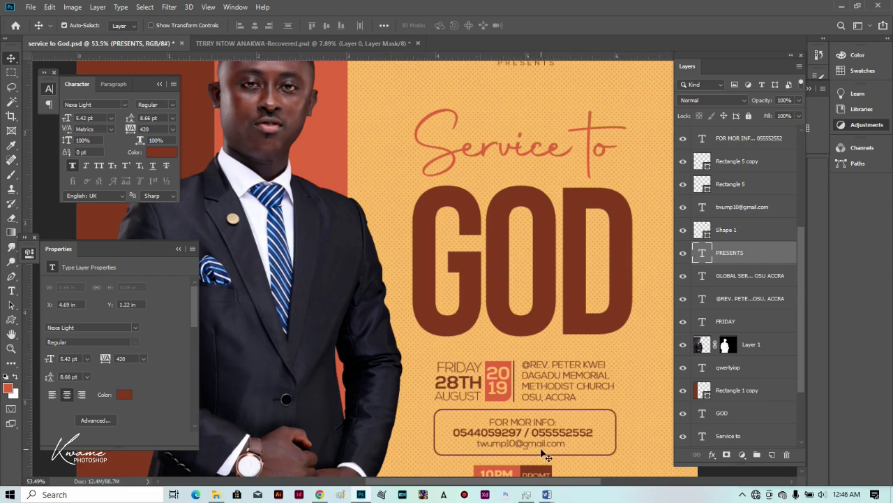
pyautogui.scroll(-4, 546, 455)
pyautogui.scroll(3, 524, 439)
pyautogui.scroll(-2, 509, 431)
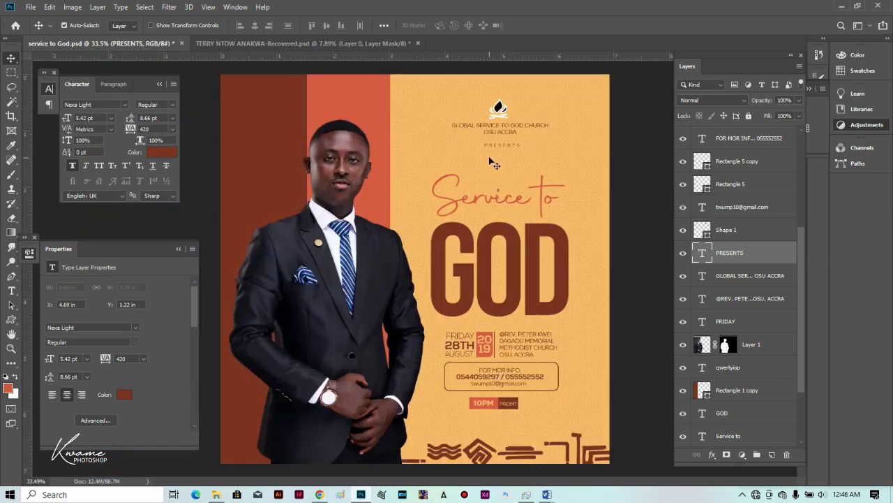
# Copy the FRIDAY text onto the left stripe and recolour it light orange (#fabd6a).
pyautogui.moveTo(422, 296); pyautogui.dragTo(259, 175)
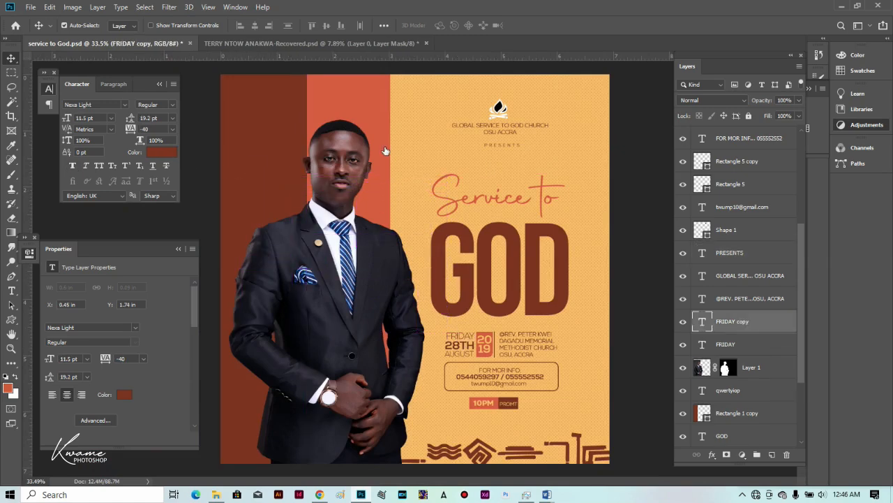
pyautogui.click(447, 152)
pyautogui.click(835, 118)
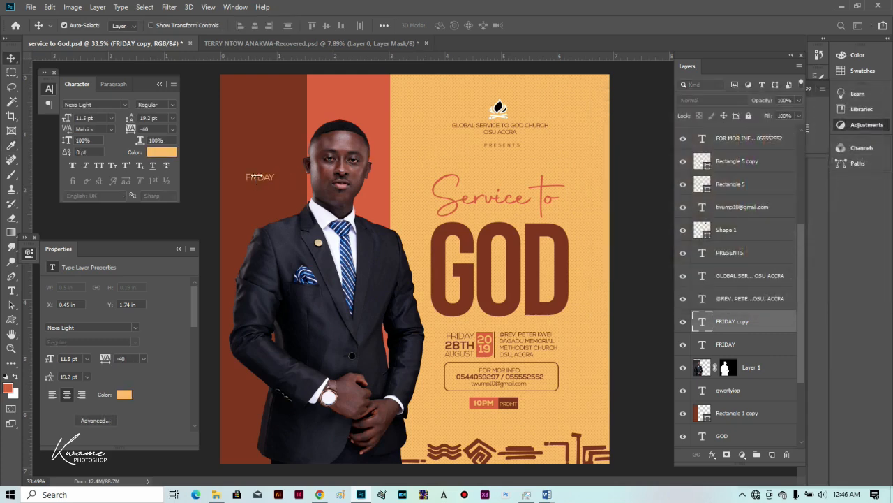
# Retype the copied text as Terry.
pyautogui.press('t')
pyautogui.doubleClick(259, 177)
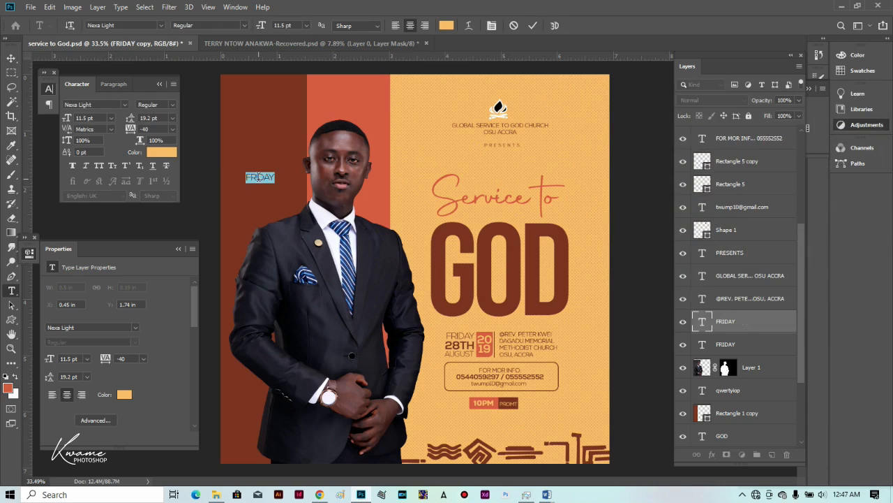
pyautogui.click(259, 178)
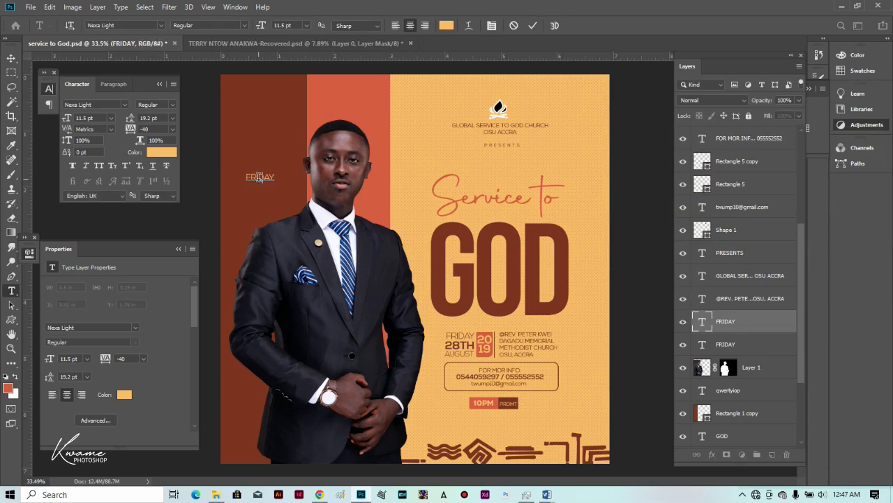
pyautogui.hotkey('ctrl', 'a')
pyautogui.write('Terry')
pyautogui.hotkey('ctrl', 'a')
# Set Terry in Autography at 24.5 pt and move it down onto the jacket.
pyautogui.click(161, 26)
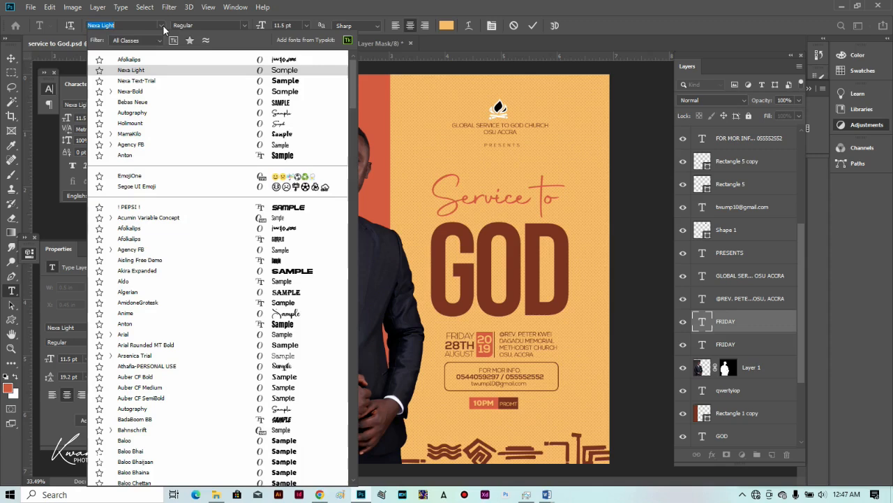
pyautogui.click(280, 113)
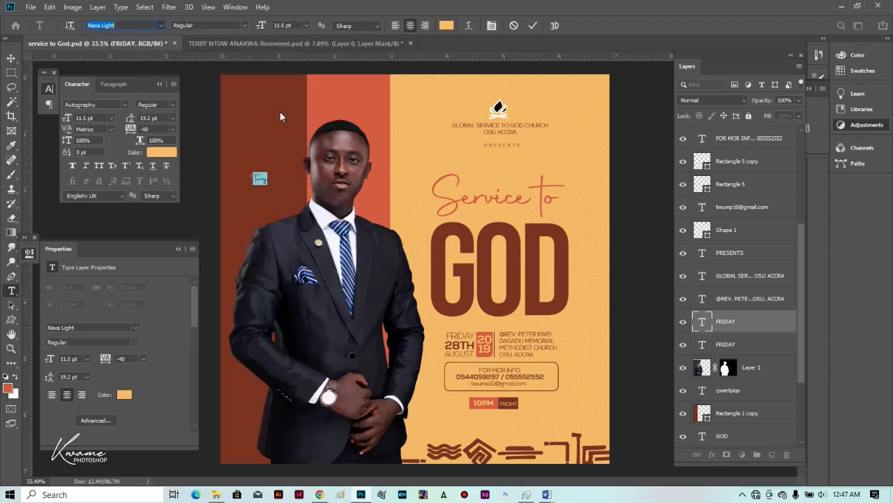
pyautogui.moveTo(260, 28); pyautogui.dragTo(259, 32)
pyautogui.click(11, 59)
pyautogui.moveTo(261, 180); pyautogui.dragTo(323, 354)
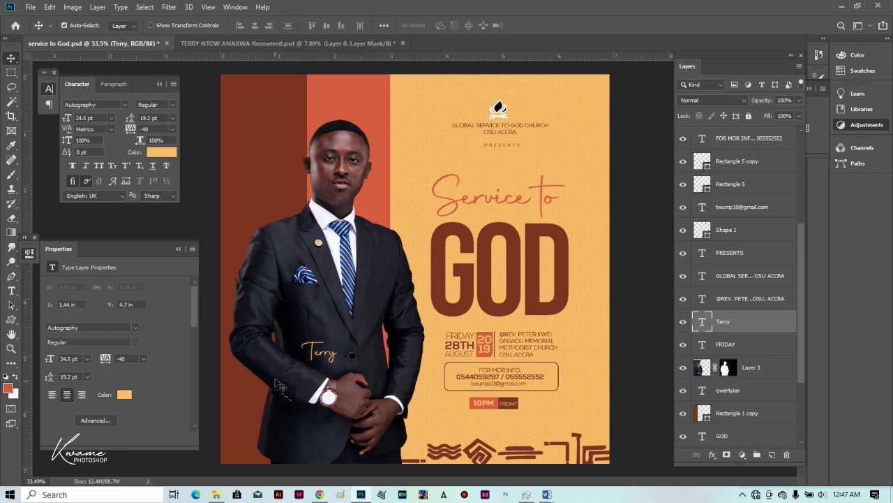
# Move Terry back up to the left stripe and scale it to about 80%.
pyautogui.hotkey('ctrl', '-')
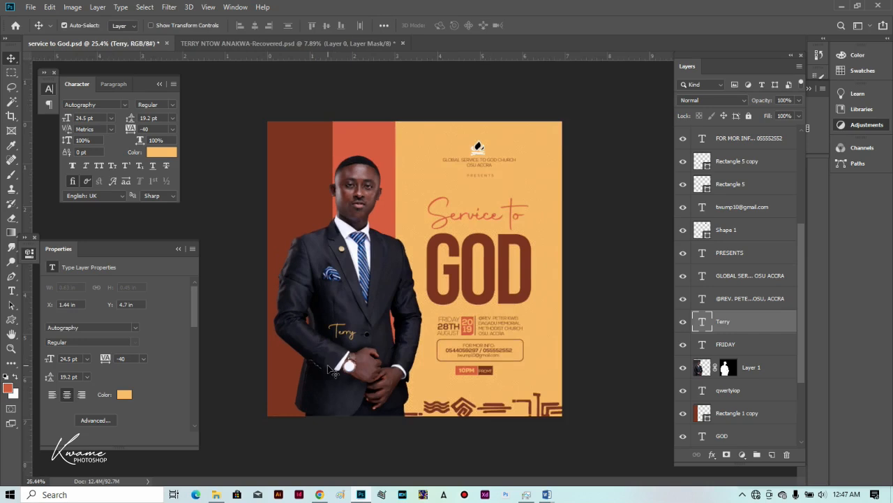
pyautogui.hotkey('ctrl', '+')
pyautogui.moveTo(320, 342); pyautogui.dragTo(276, 191)
pyautogui.scroll(4, 278, 187)
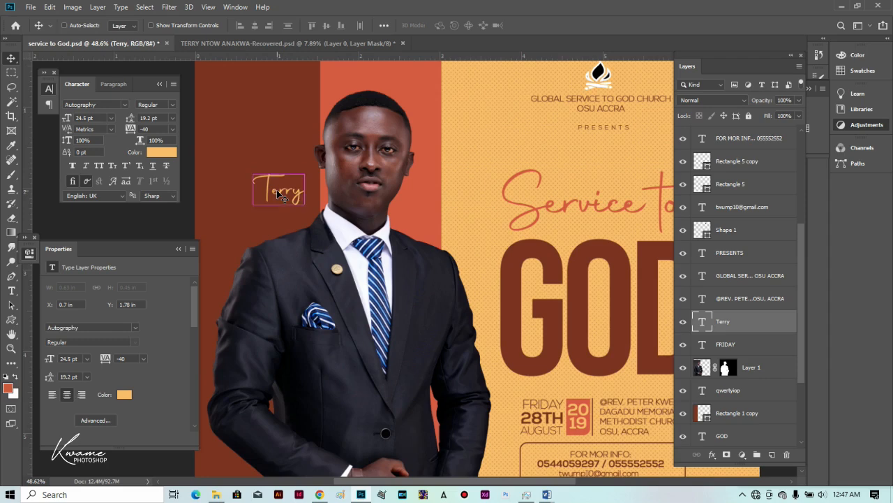
pyautogui.hotkey('ctrl', 't')
pyautogui.moveTo(299, 174); pyautogui.dragTo(288, 181)
pyautogui.press('Return')
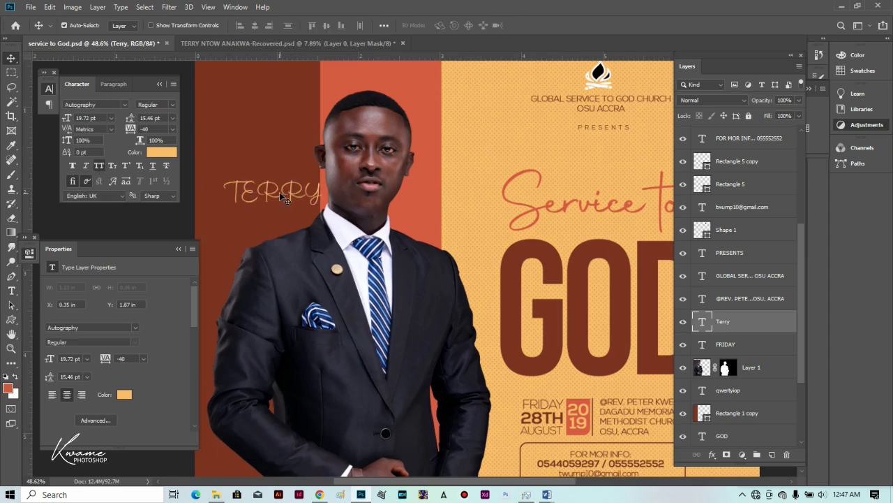
# Switch TERRY to Nexa Light with letter spacing tightened to -60.
pyautogui.press('t')
pyautogui.click(124, 25)
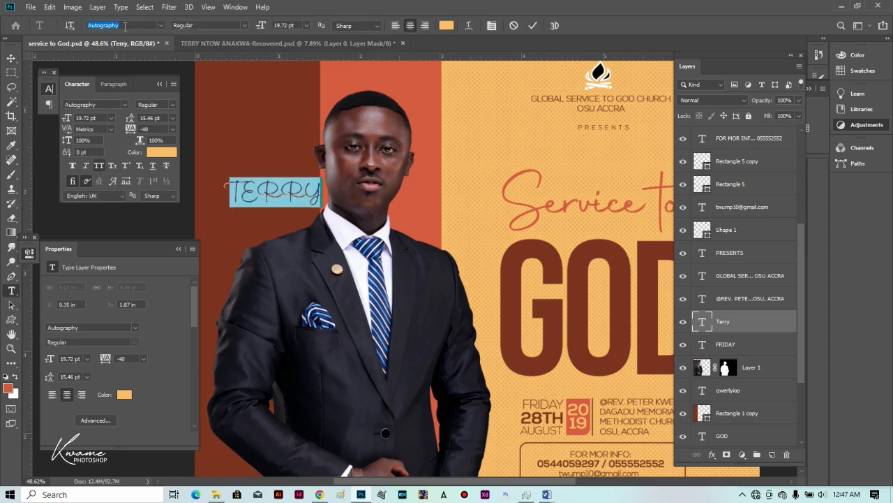
pyautogui.write('ned')
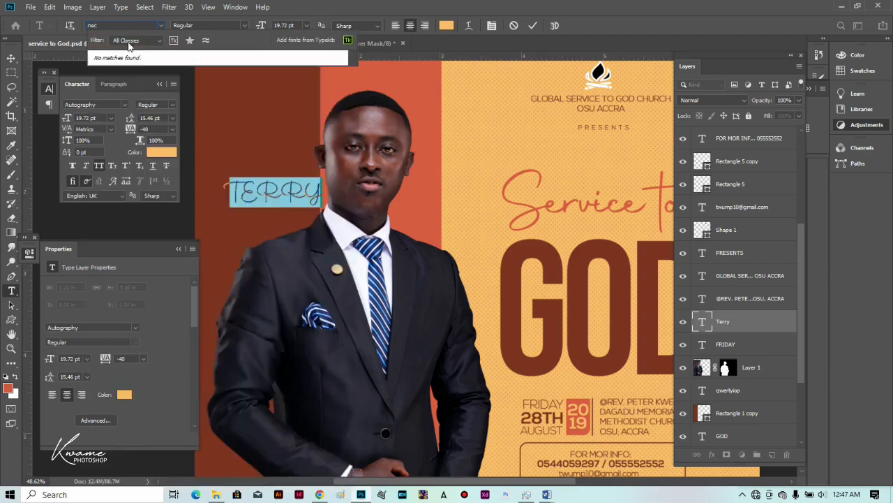
pyautogui.press('BackSpace')
pyautogui.write('xa')
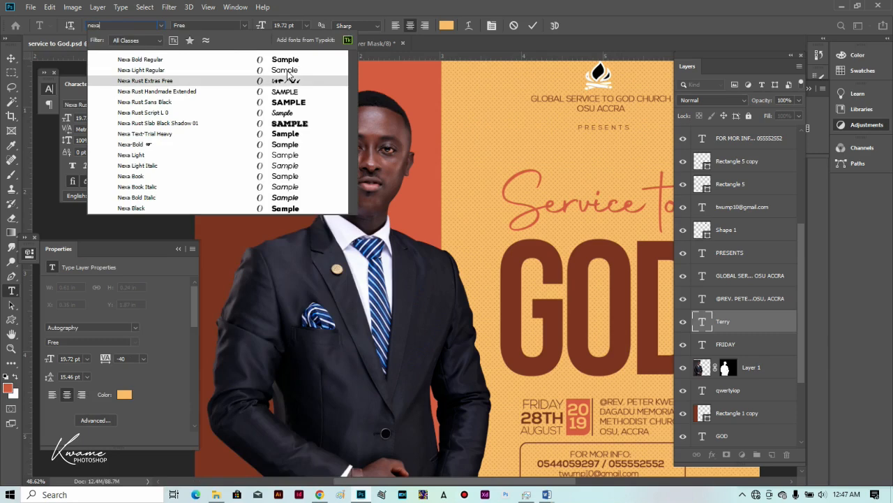
pyautogui.click(287, 70)
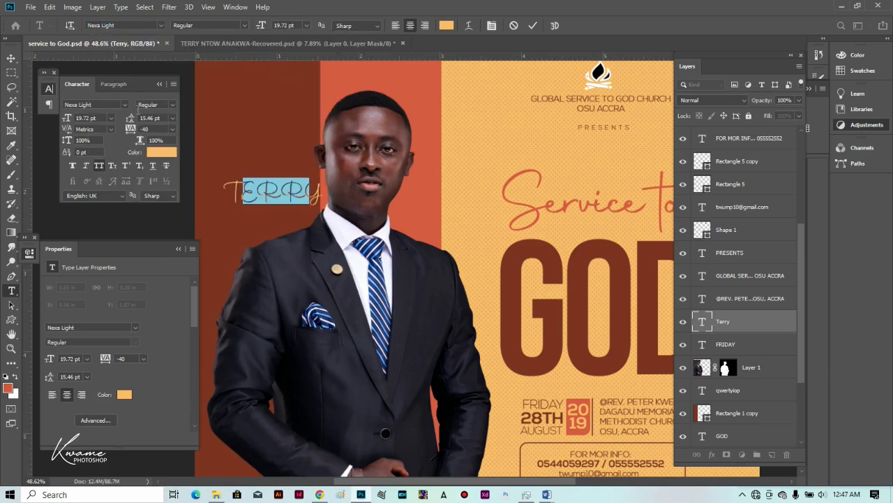
pyautogui.moveTo(131, 130); pyautogui.dragTo(133, 132)
pyautogui.click(11, 58)
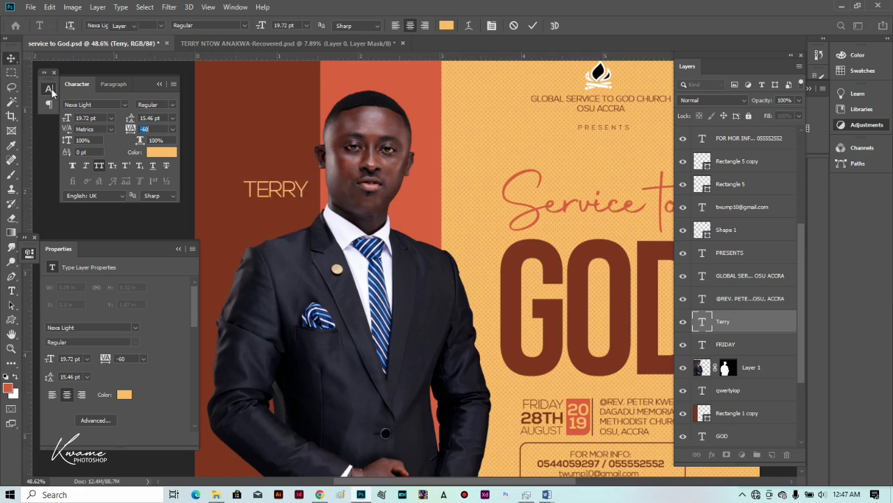
# Scale TERRY to about 71% and reposition it on the left stripe.
pyautogui.hotkey('ctrl', 't')
pyautogui.moveTo(251, 187); pyautogui.dragTo(285, 194)
pyautogui.press('Return')
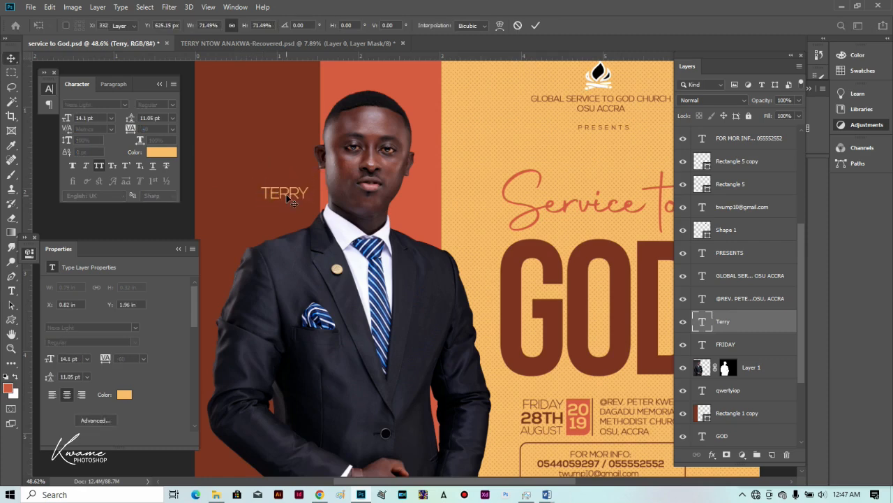
pyautogui.scroll(-2, 286, 196)
pyautogui.moveTo(283, 194)
pyautogui.mouseDown()
pyautogui.moveTo(307, 313)
pyautogui.moveTo(328, 344)
pyautogui.moveTo(332, 379)
pyautogui.moveTo(339, 356)
pyautogui.moveTo(265, 193)
pyautogui.moveTo(276, 196)
pyautogui.mouseUp()
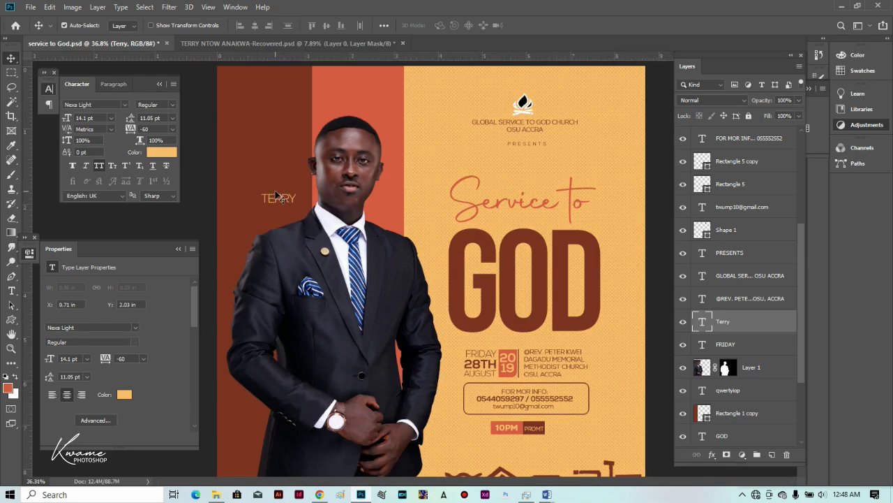
pyautogui.scroll(-4, 276, 192)
pyautogui.scroll(3, 291, 221)
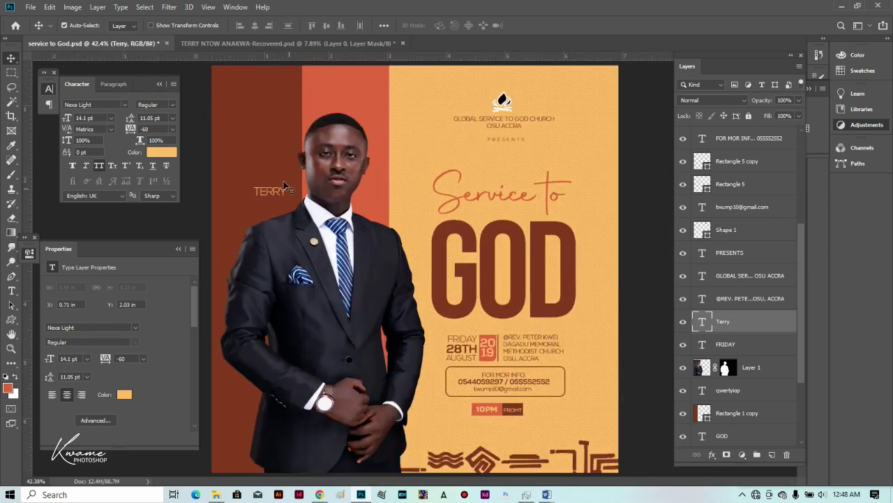
# Set the Terry label back to the Autography script font.
pyautogui.doubleClick(252, 189)
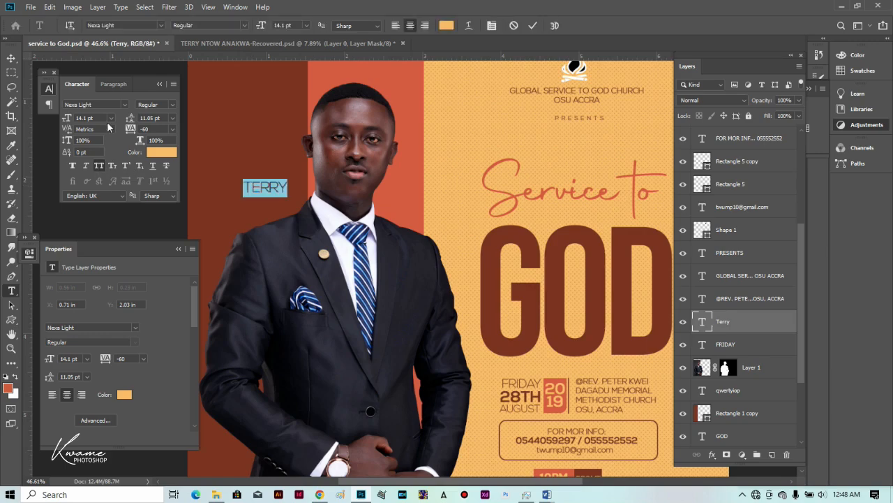
pyautogui.click(163, 25)
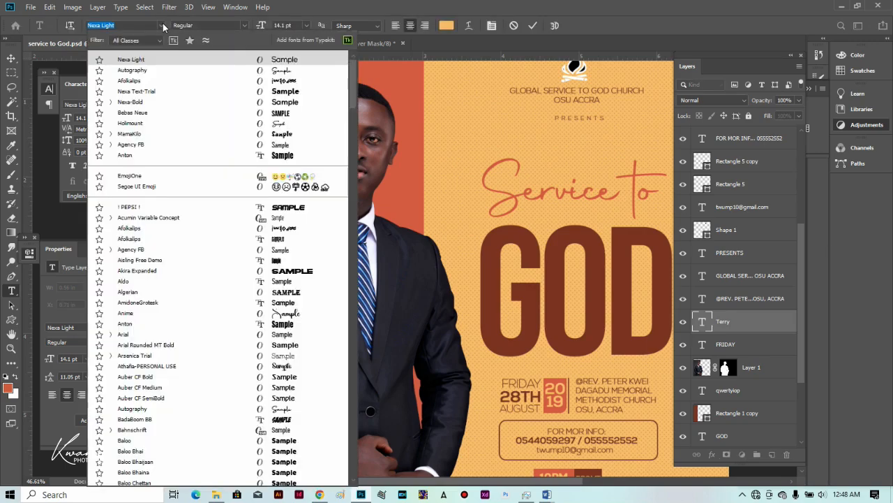
pyautogui.click(252, 70)
pyautogui.click(12, 58)
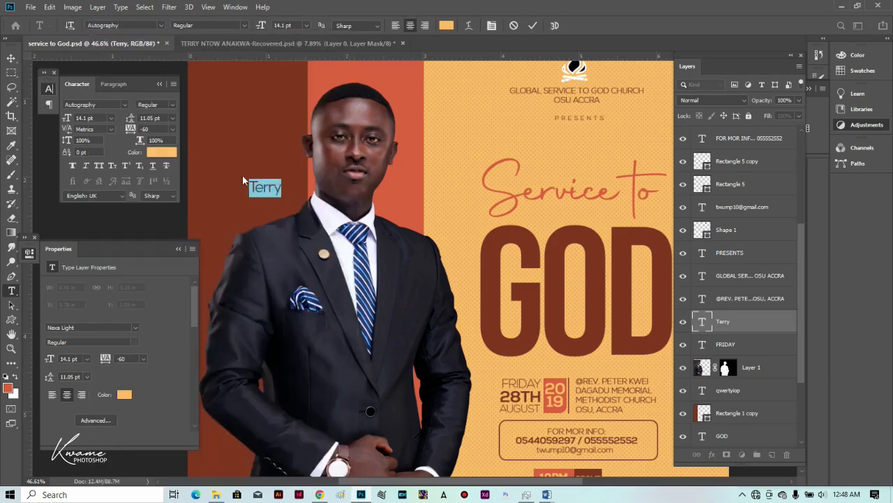
pyautogui.click(11, 321)
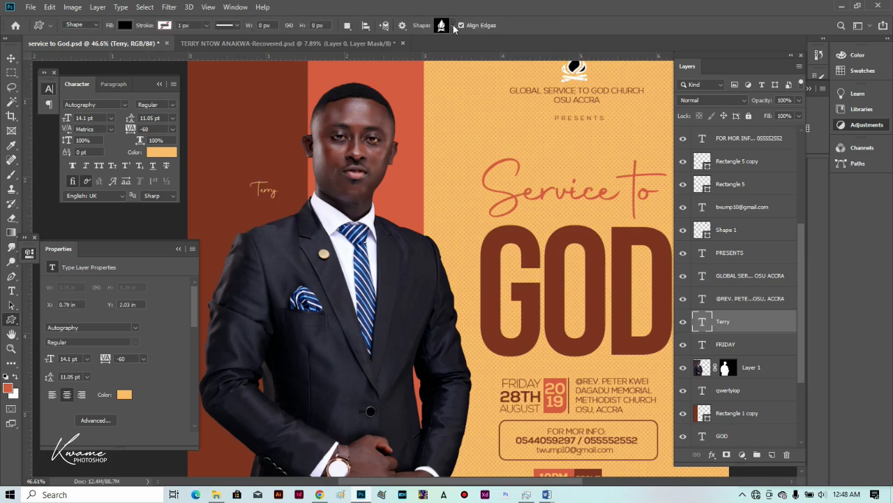
# Draw a small downward triangle above Terry filled with the sampled yellow (#fabd6a).
pyautogui.click(453, 26)
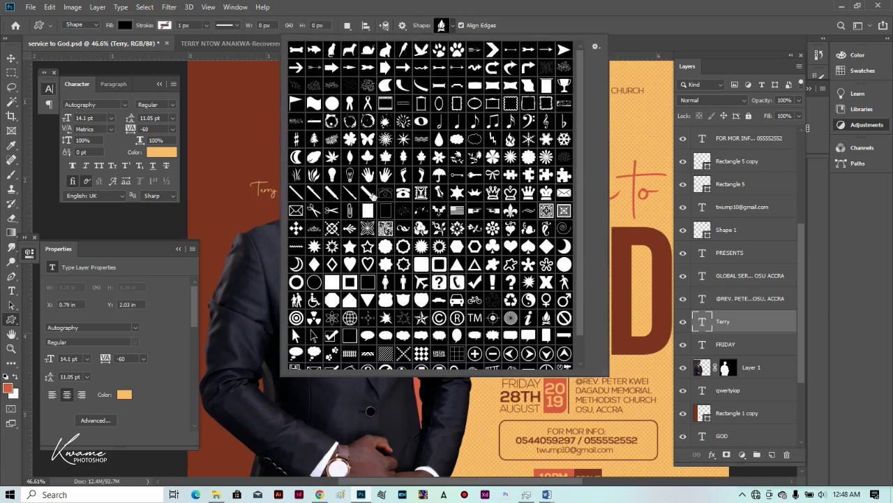
pyautogui.click(368, 299)
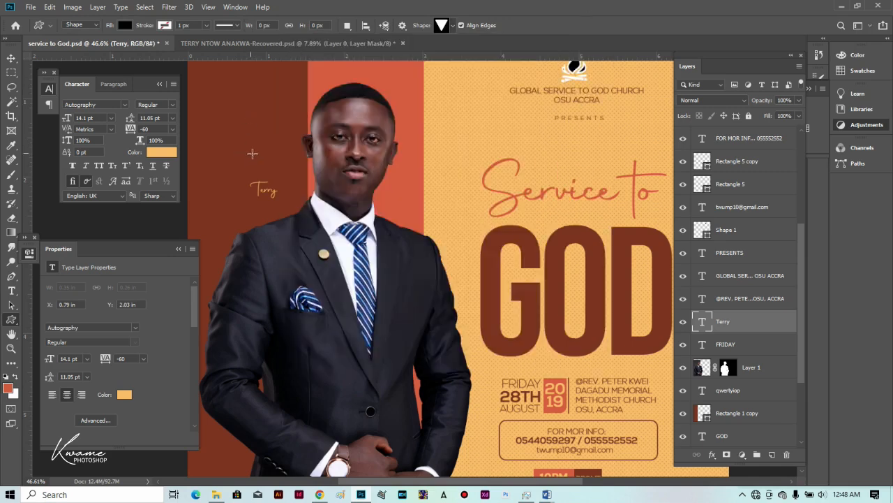
pyautogui.moveTo(250, 153); pyautogui.dragTo(267, 164)
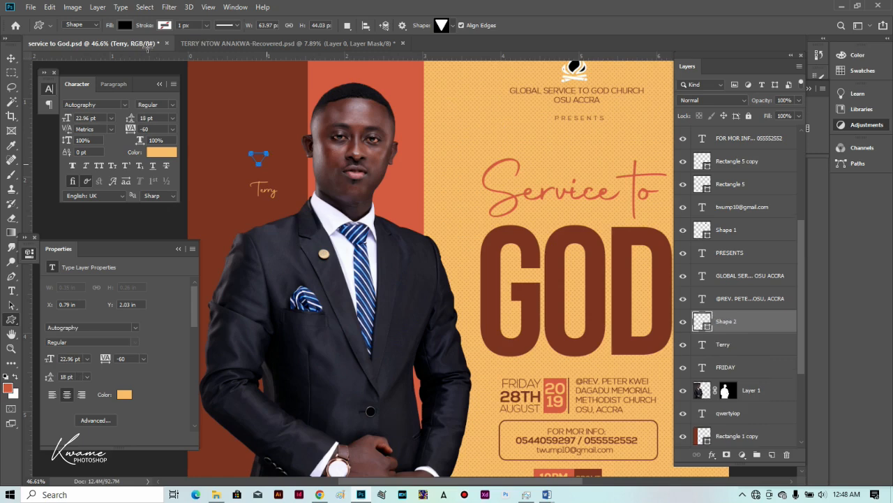
pyautogui.click(125, 25)
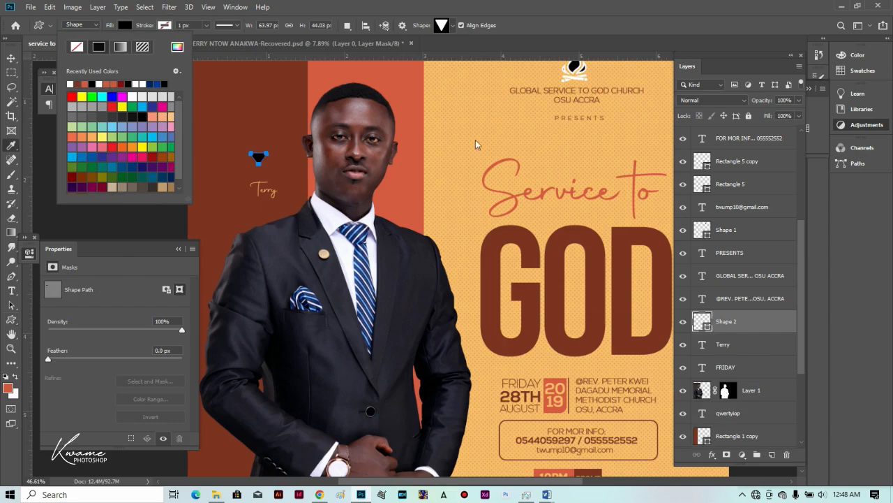
pyautogui.click(429, 170)
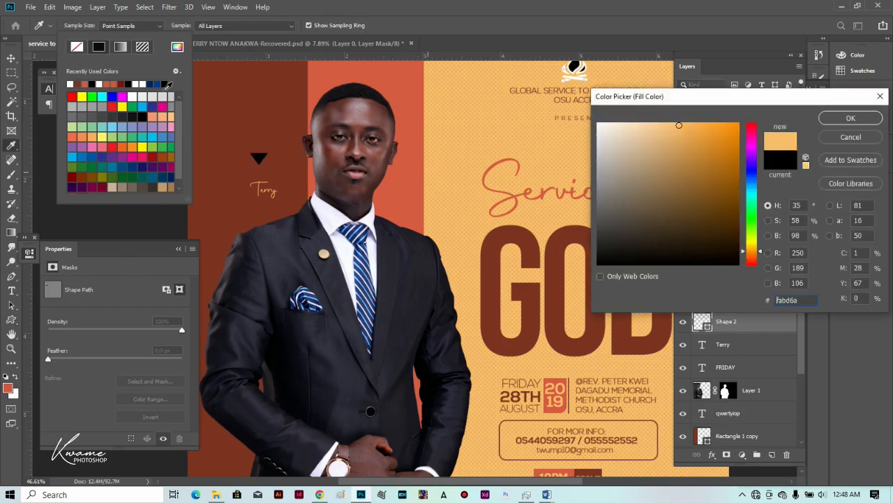
pyautogui.press('Escape')
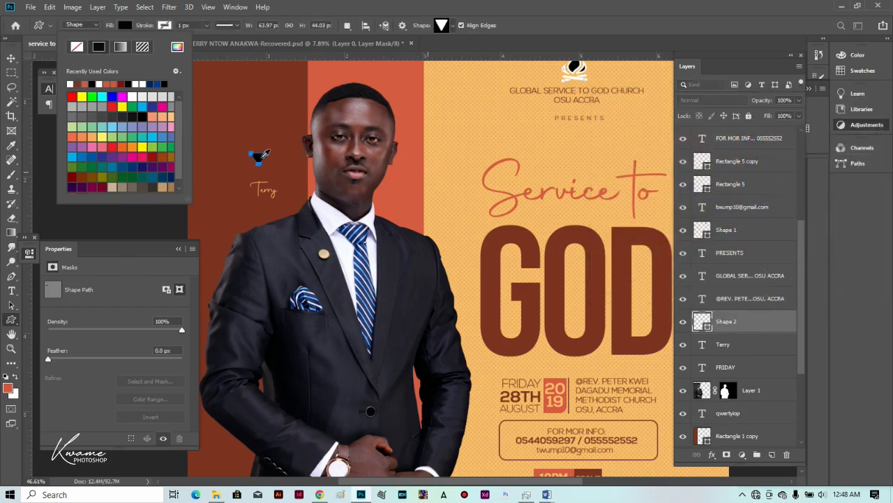
pyautogui.press('Escape')
pyautogui.press('v')
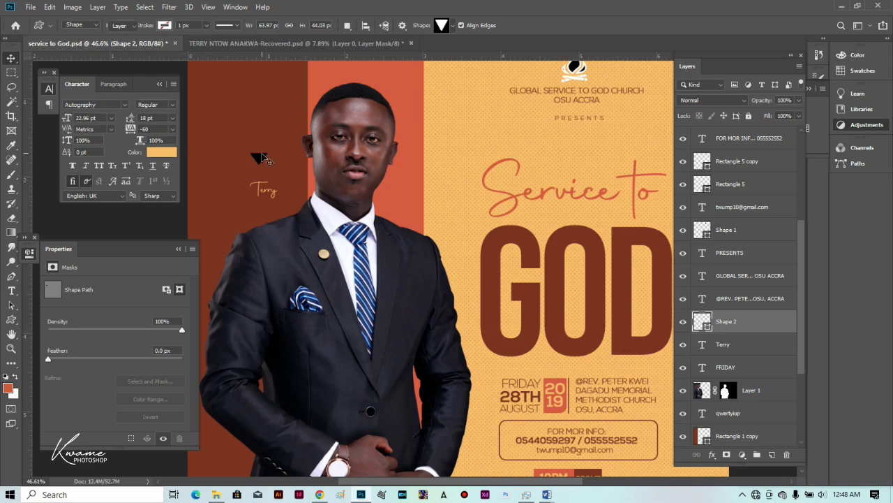
pyautogui.moveTo(260, 158); pyautogui.dragTo(264, 164)
# Enlarge the Terry label to about 19.5 pt.
pyautogui.click(272, 195)
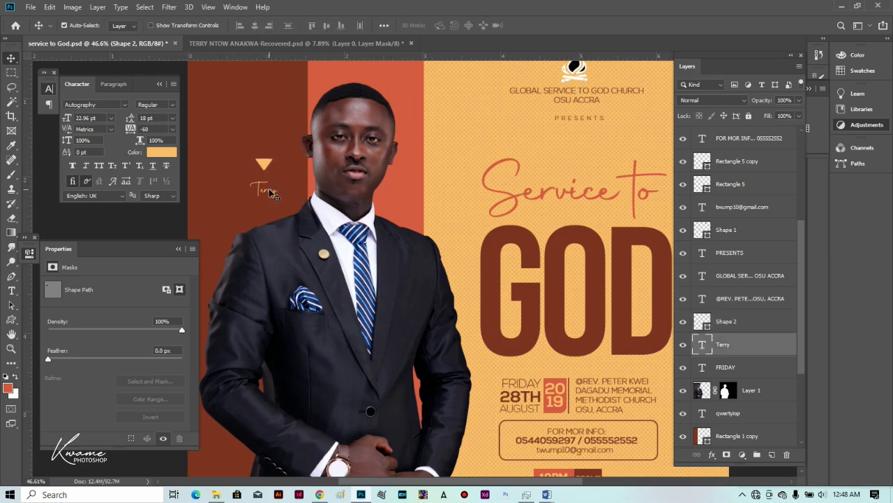
pyautogui.hotkey('ctrl', 't')
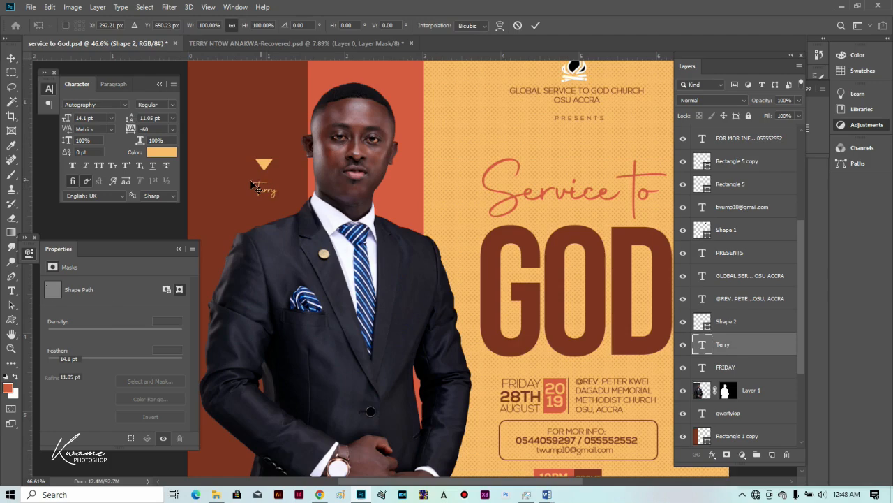
pyautogui.moveTo(251, 185); pyautogui.dragTo(239, 170)
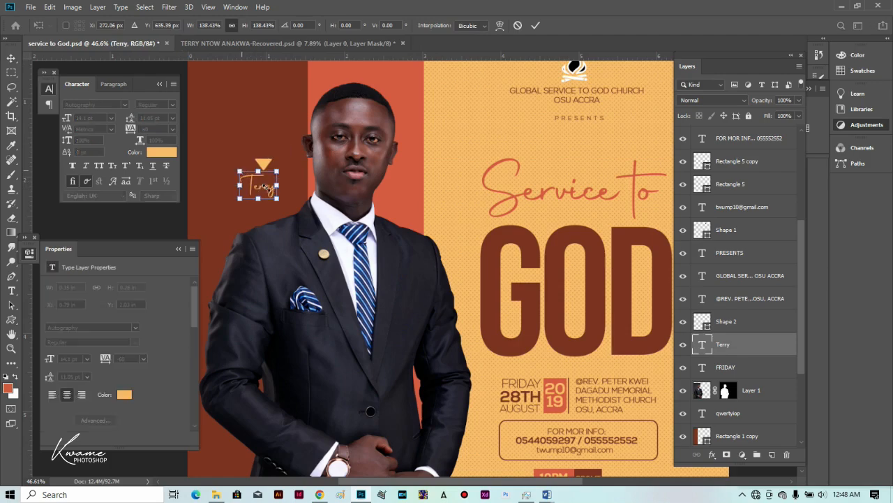
pyautogui.press('Return')
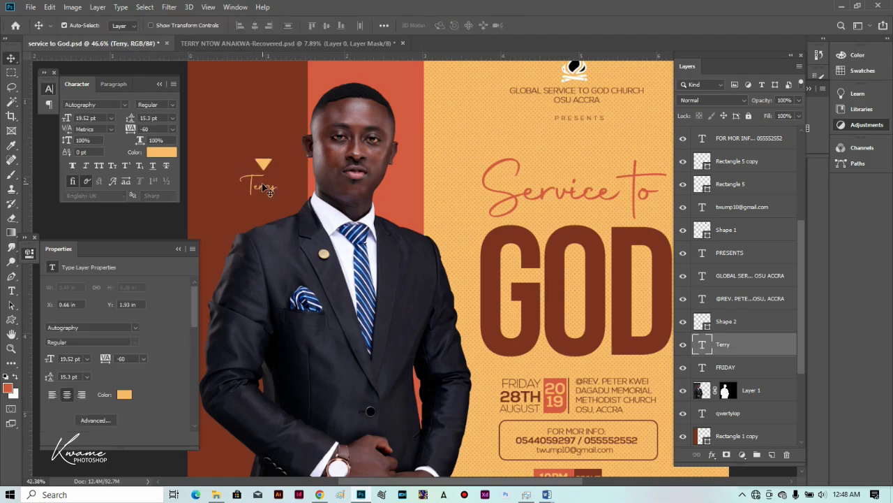
pyautogui.scroll(-3, 268, 197)
# Lock the Color Fill 1 background layer, then select the man's photo, Layer 1.
pyautogui.scroll(-1, 268, 204)
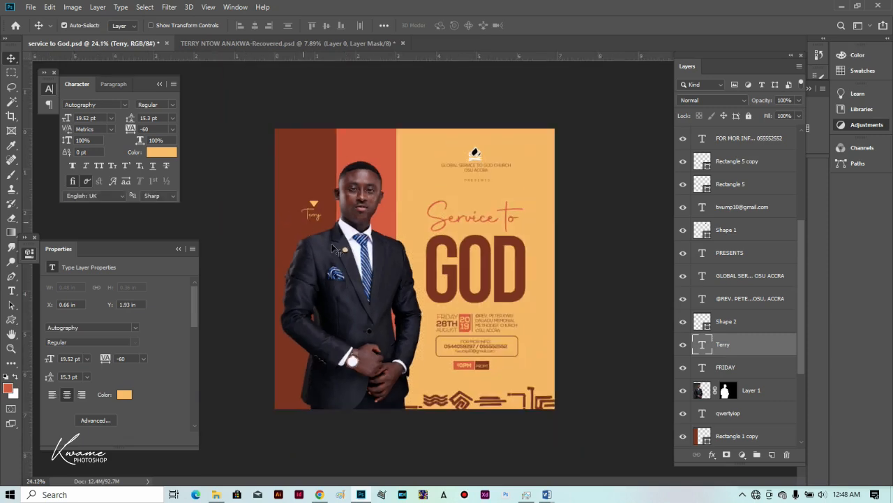
pyautogui.scroll(1, 435, 314)
pyautogui.scroll(1, 537, 346)
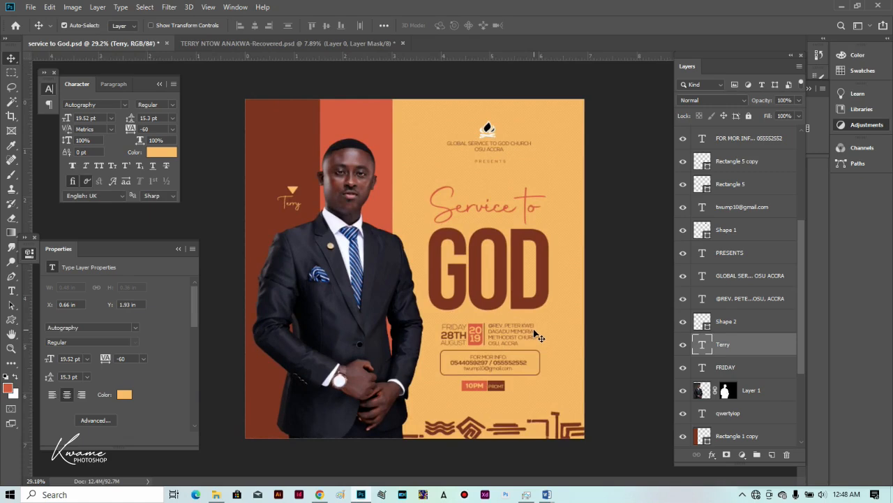
pyautogui.click(532, 180)
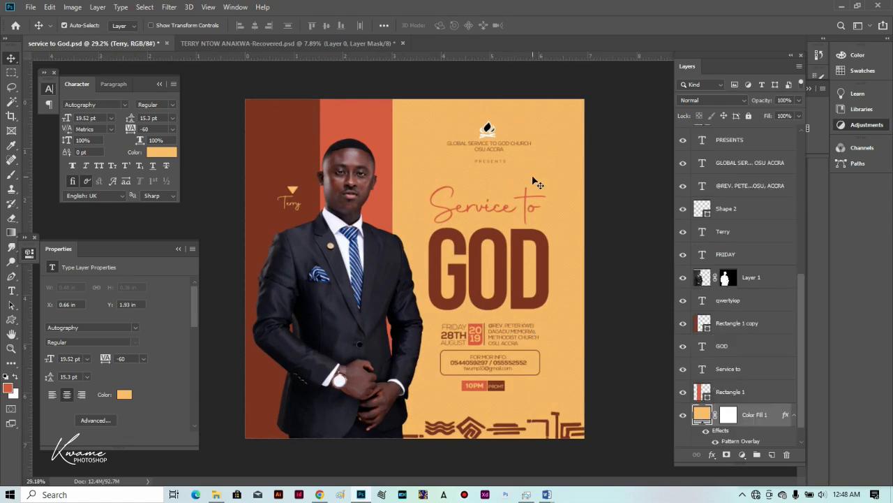
pyautogui.click(748, 116)
pyautogui.moveTo(549, 186); pyautogui.dragTo(517, 272)
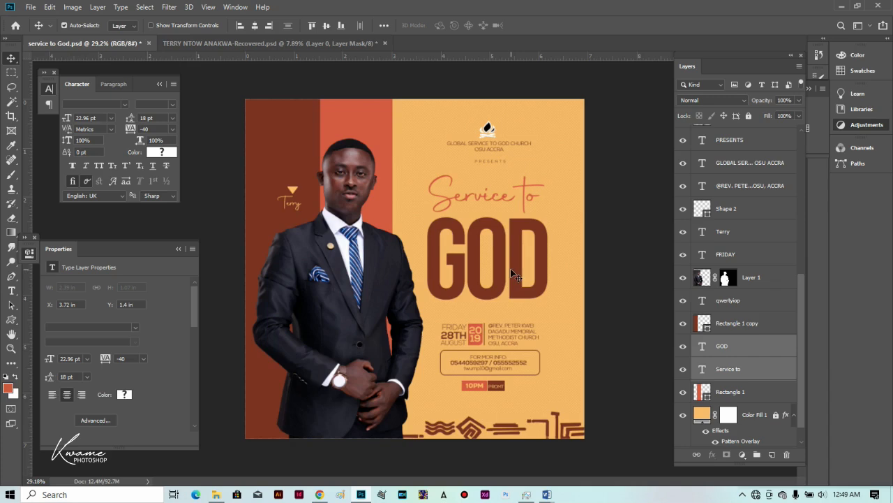
pyautogui.click(761, 280)
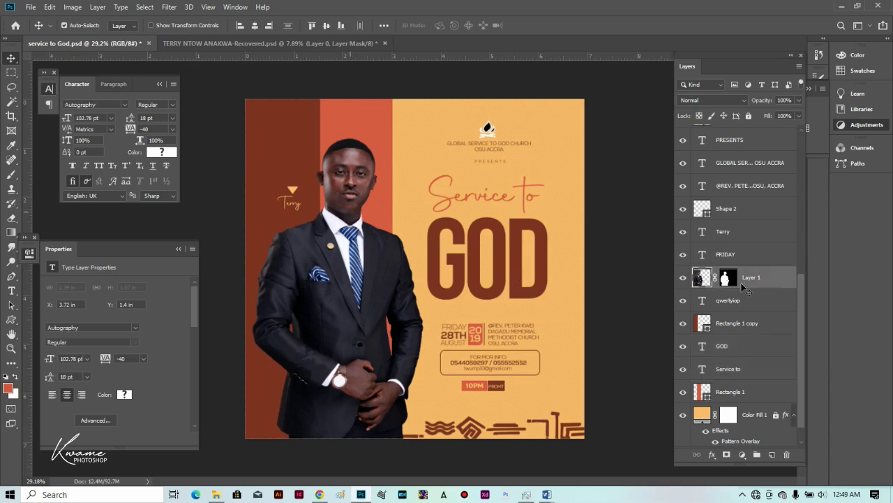
# Add a Black & White adjustment clipped to Layer 1 with Reds at 33.
pyautogui.click(829, 130)
pyautogui.click(764, 129)
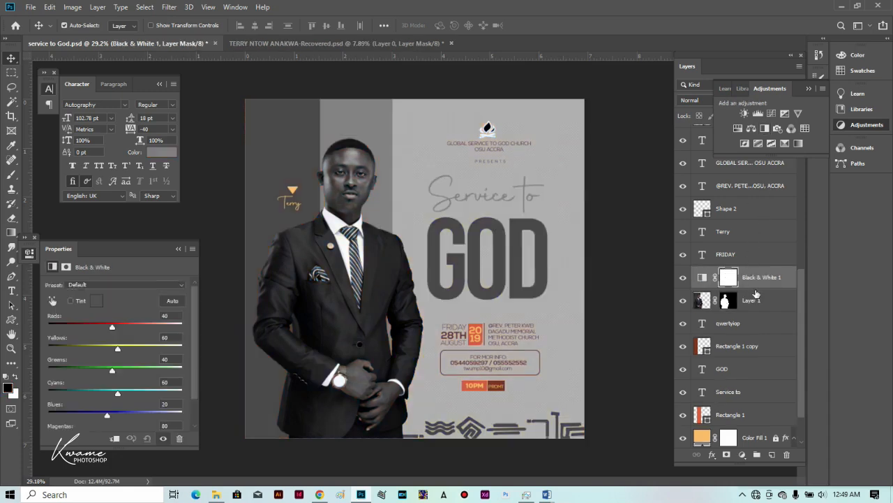
pyautogui.click(763, 285)
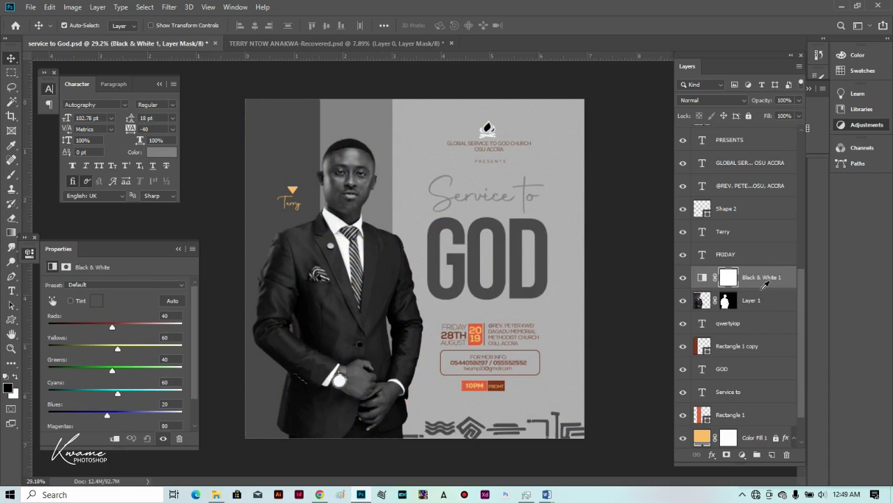
pyautogui.keyDown('alt'); pyautogui.click(763, 288); pyautogui.keyUp('alt')
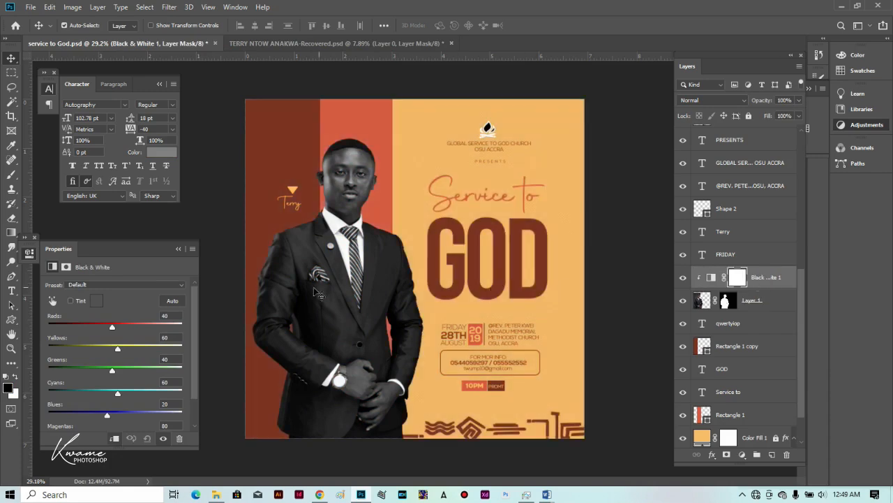
pyautogui.moveTo(111, 326); pyautogui.dragTo(109, 326)
pyautogui.scroll(1, 511, 320)
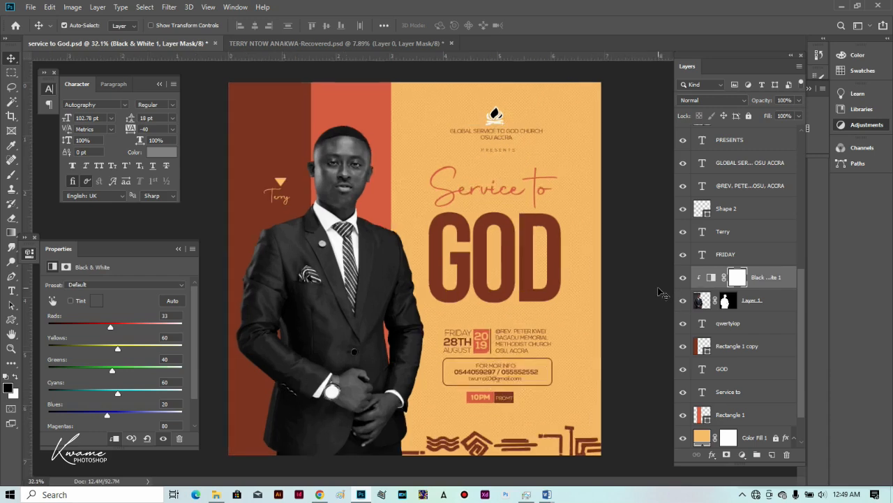
pyautogui.click(631, 290)
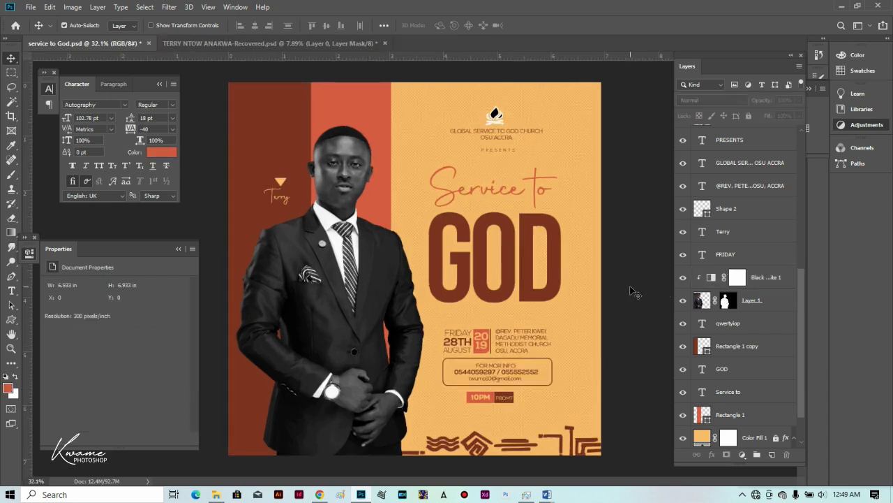